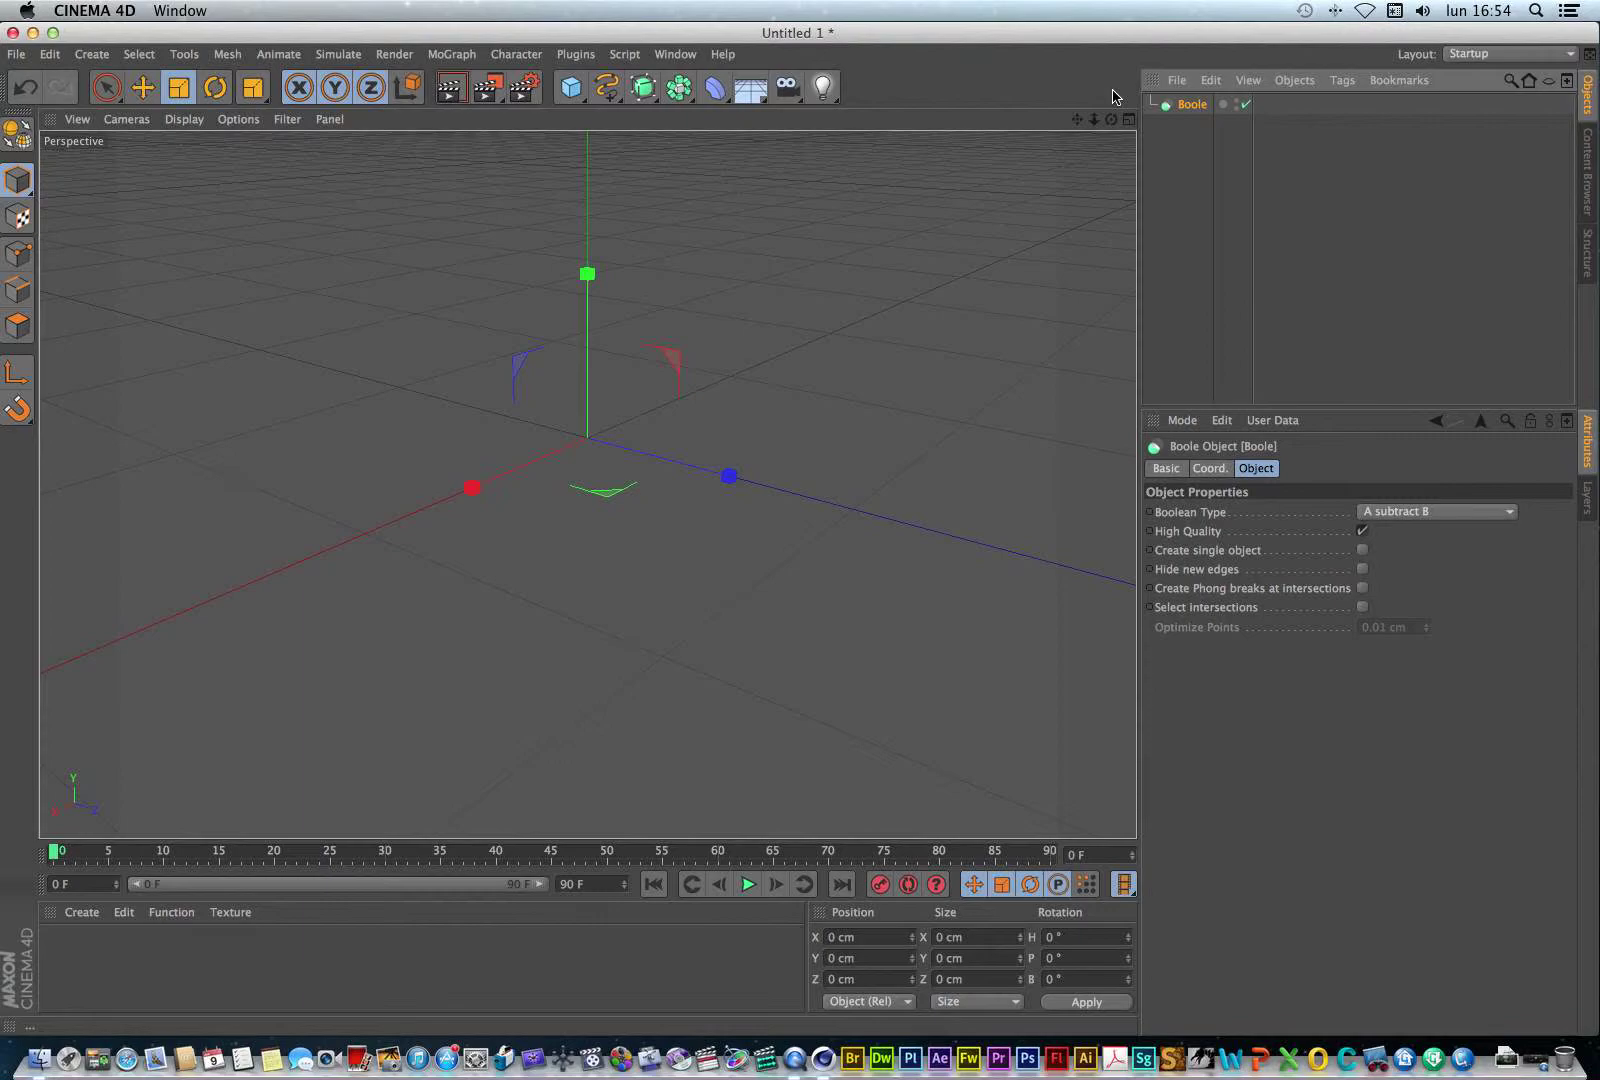
# Add a cube and a sphere primitive to the scene with their default sizes.
pyautogui.click(572, 94)
pyautogui.click(750, 118)
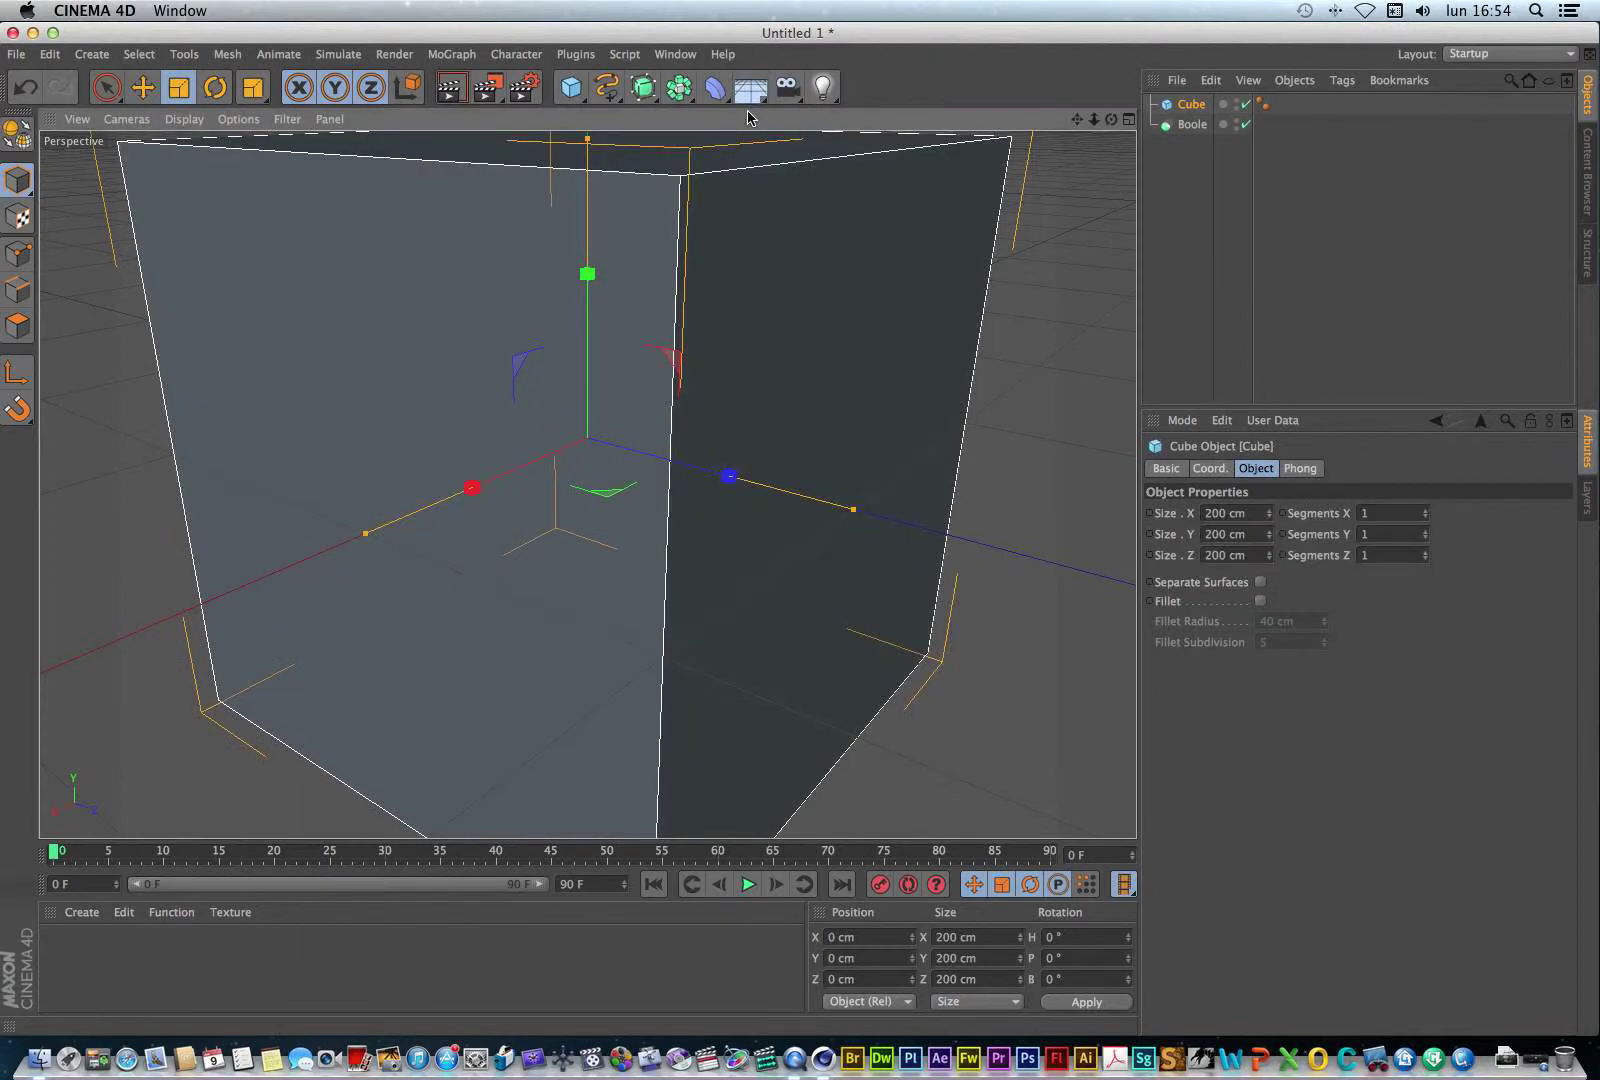
pyautogui.moveTo(1094, 120); pyautogui.dragTo(1096, 121)
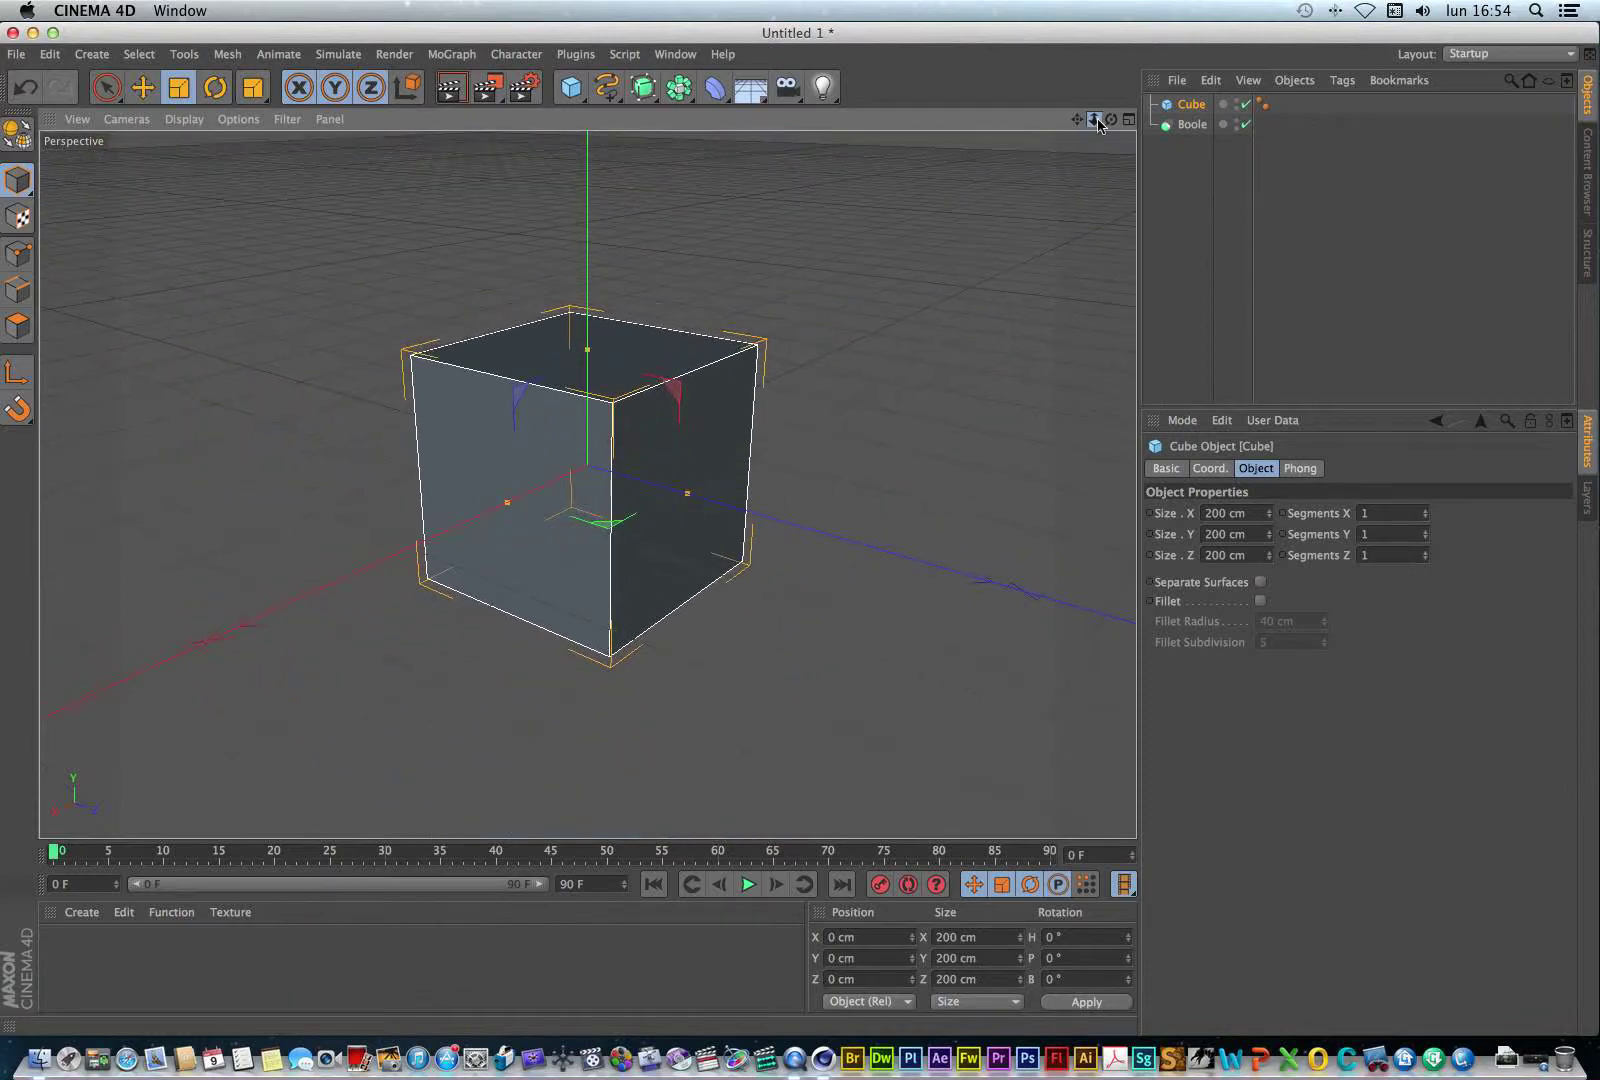
pyautogui.click(571, 89)
pyautogui.click(962, 141)
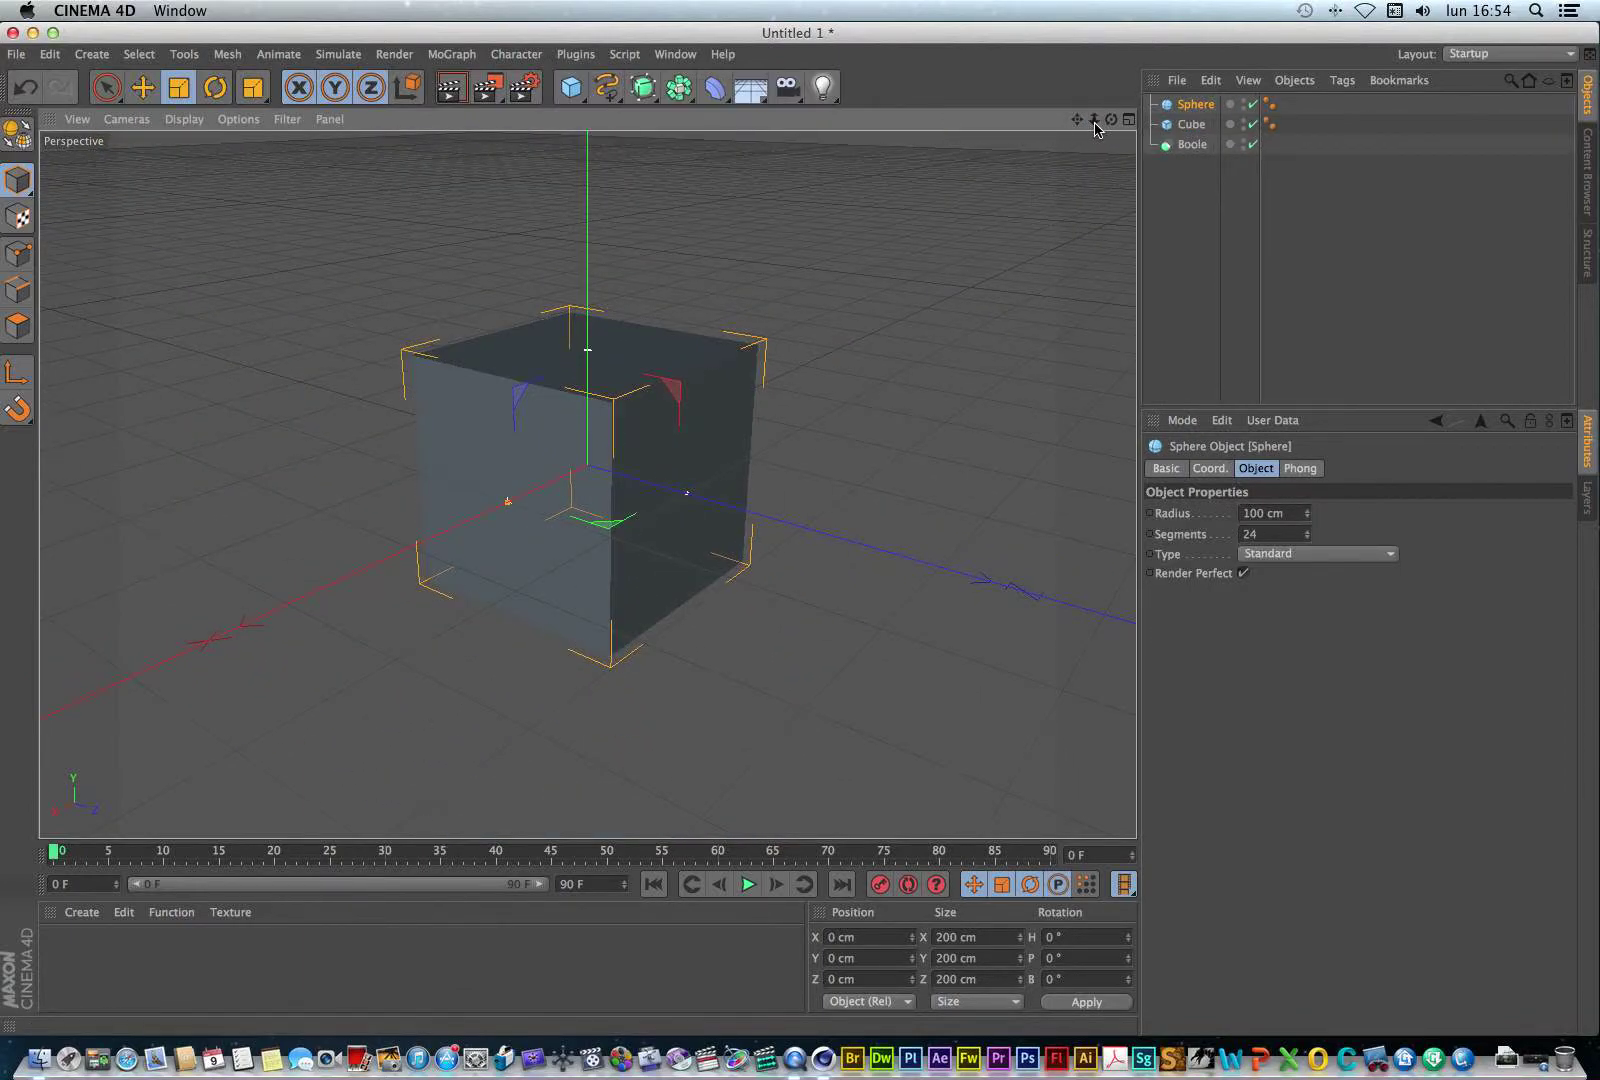
pyautogui.moveTo(1094, 120); pyautogui.dragTo(731, 296)
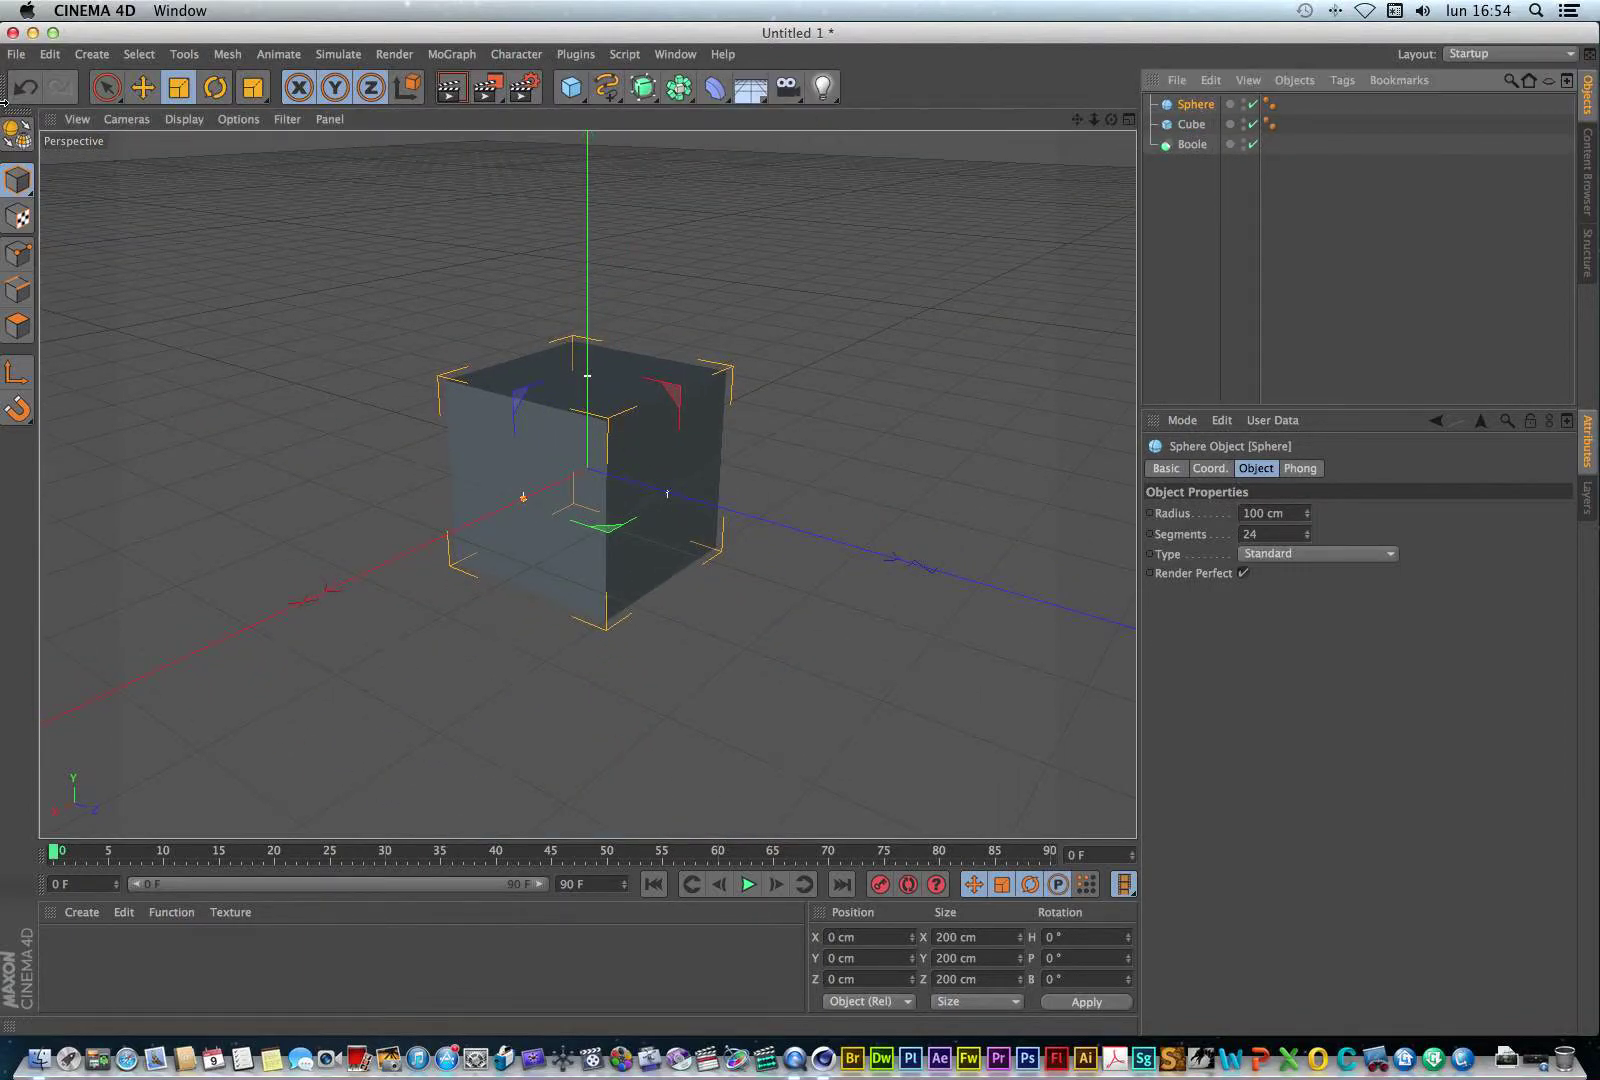
# Move the sphere along the Z axis to about 181 cm so it sits beside the cube.
pyautogui.click(155, 92)
pyautogui.moveTo(714, 511); pyautogui.dragTo(890, 553)
pyautogui.moveTo(1111, 119); pyautogui.dragTo(1092, 120)
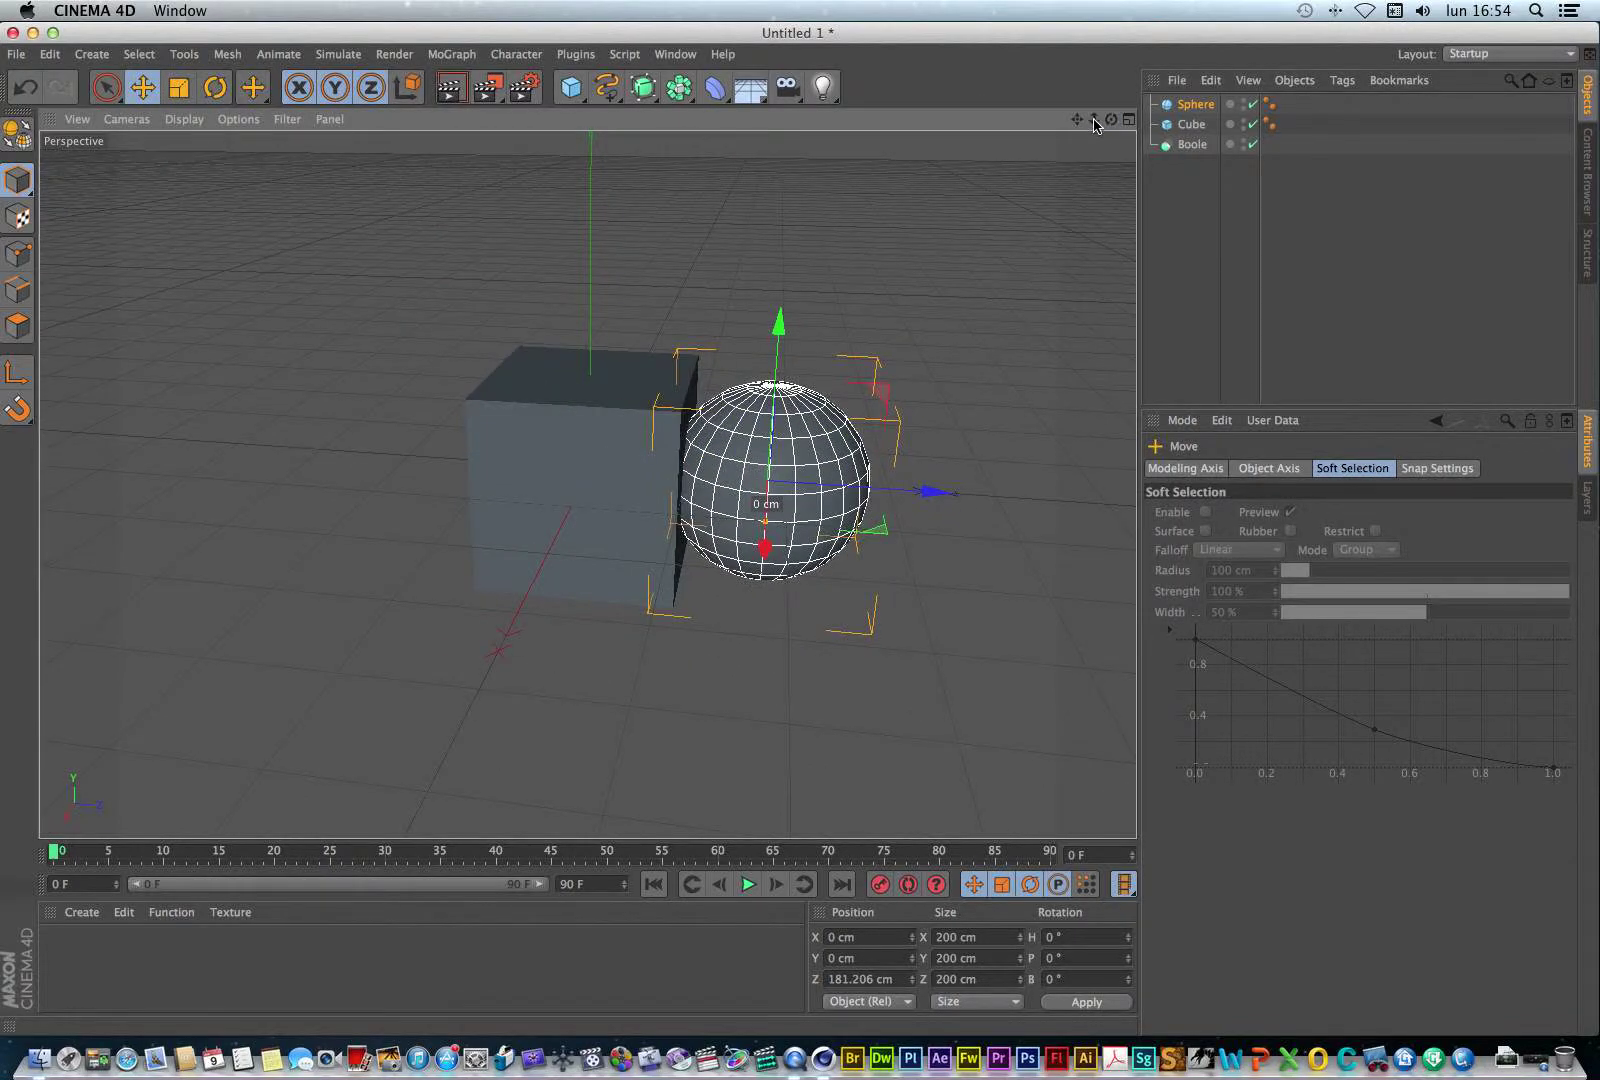
# Nest both the sphere and the cube under the Boole object, with the sphere first.
pyautogui.click(1192, 108)
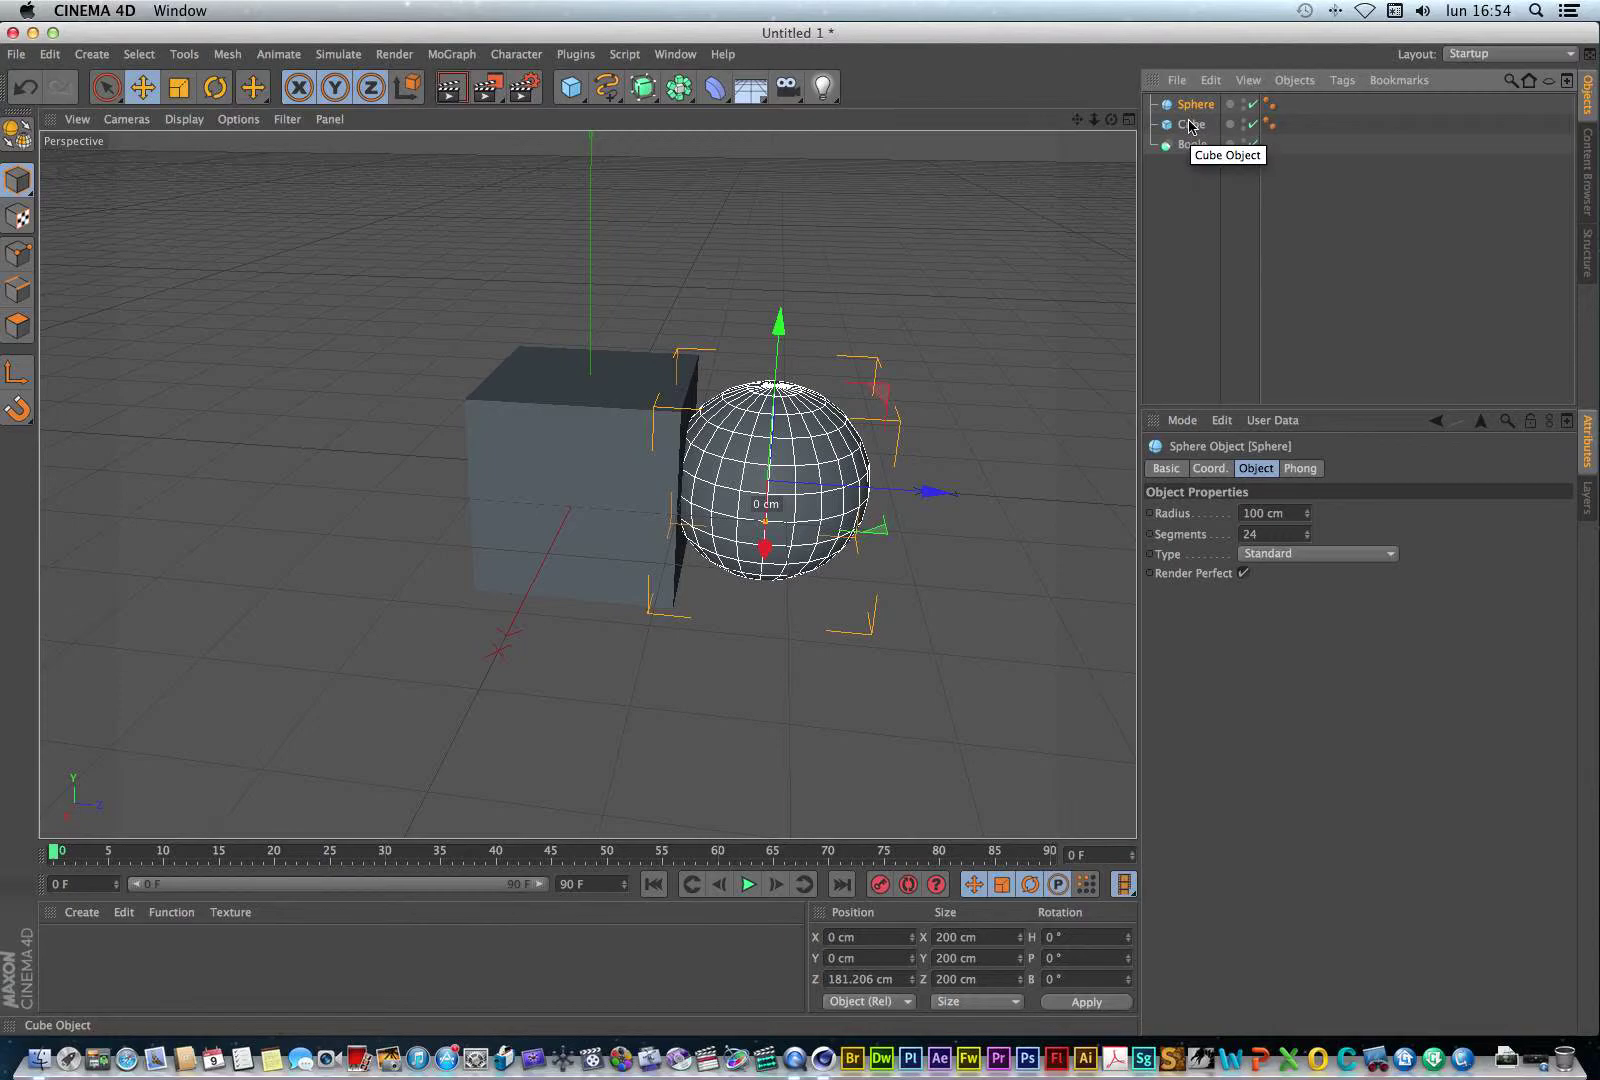
pyautogui.keyDown('ctrl'); pyautogui.click(1205, 123); pyautogui.keyUp('ctrl')
pyautogui.moveTo(1205, 123); pyautogui.dragTo(970, 120)
pyautogui.moveTo(1093, 120)
pyautogui.mouseDown()
pyautogui.moveTo(1220, 112)
pyautogui.moveTo(1085, 148)
pyautogui.mouseUp()
# Move the cube along the Z axis to about 65 cm so it cuts deeper into the sphere.
pyautogui.click(1200, 145)
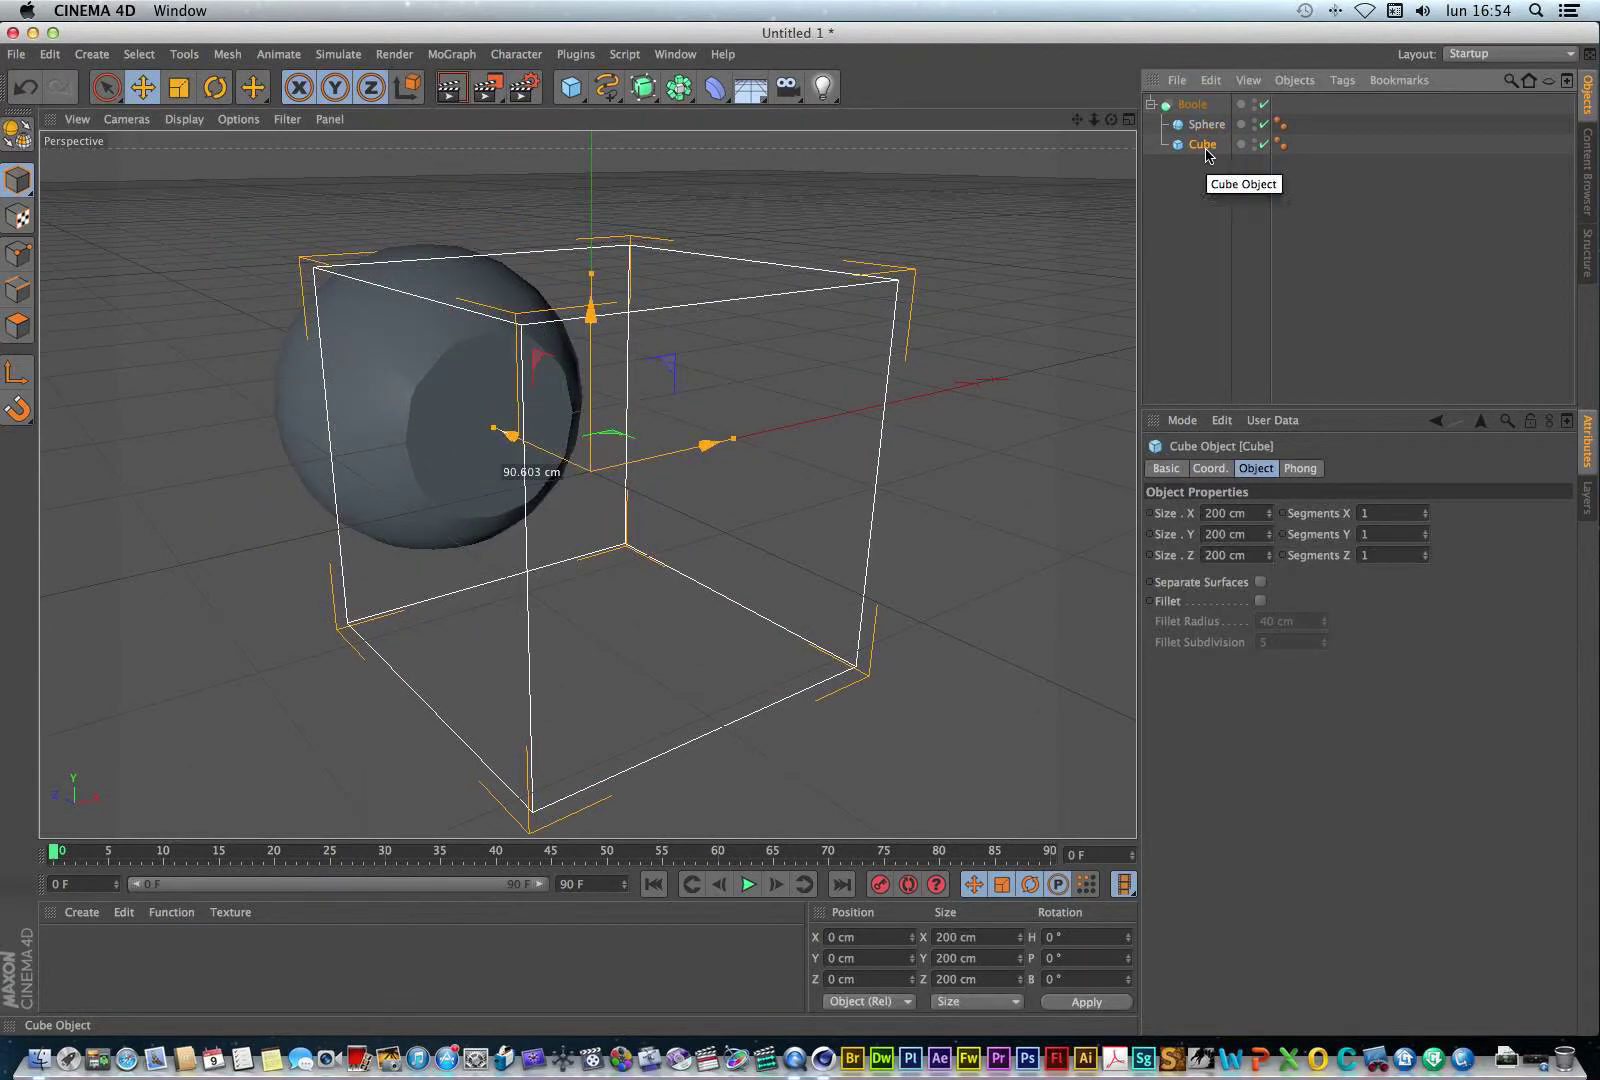
pyautogui.moveTo(1111, 120); pyautogui.dragTo(1060, 122)
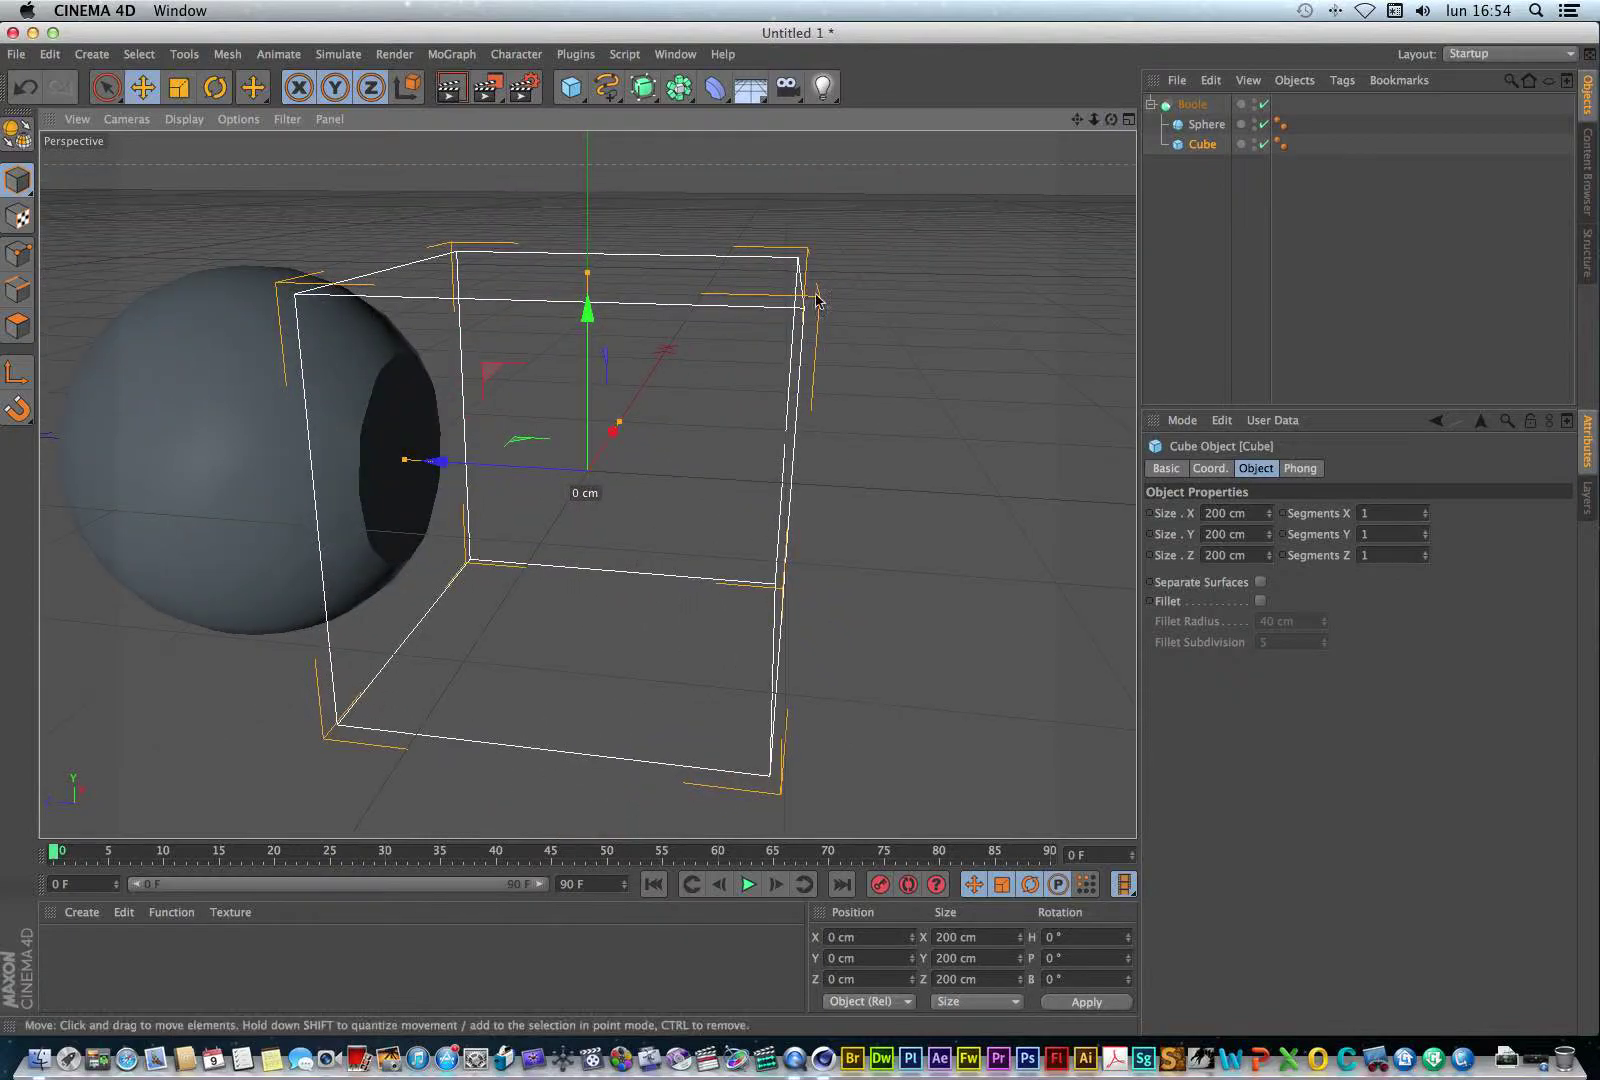
pyautogui.moveTo(437, 472); pyautogui.dragTo(321, 457)
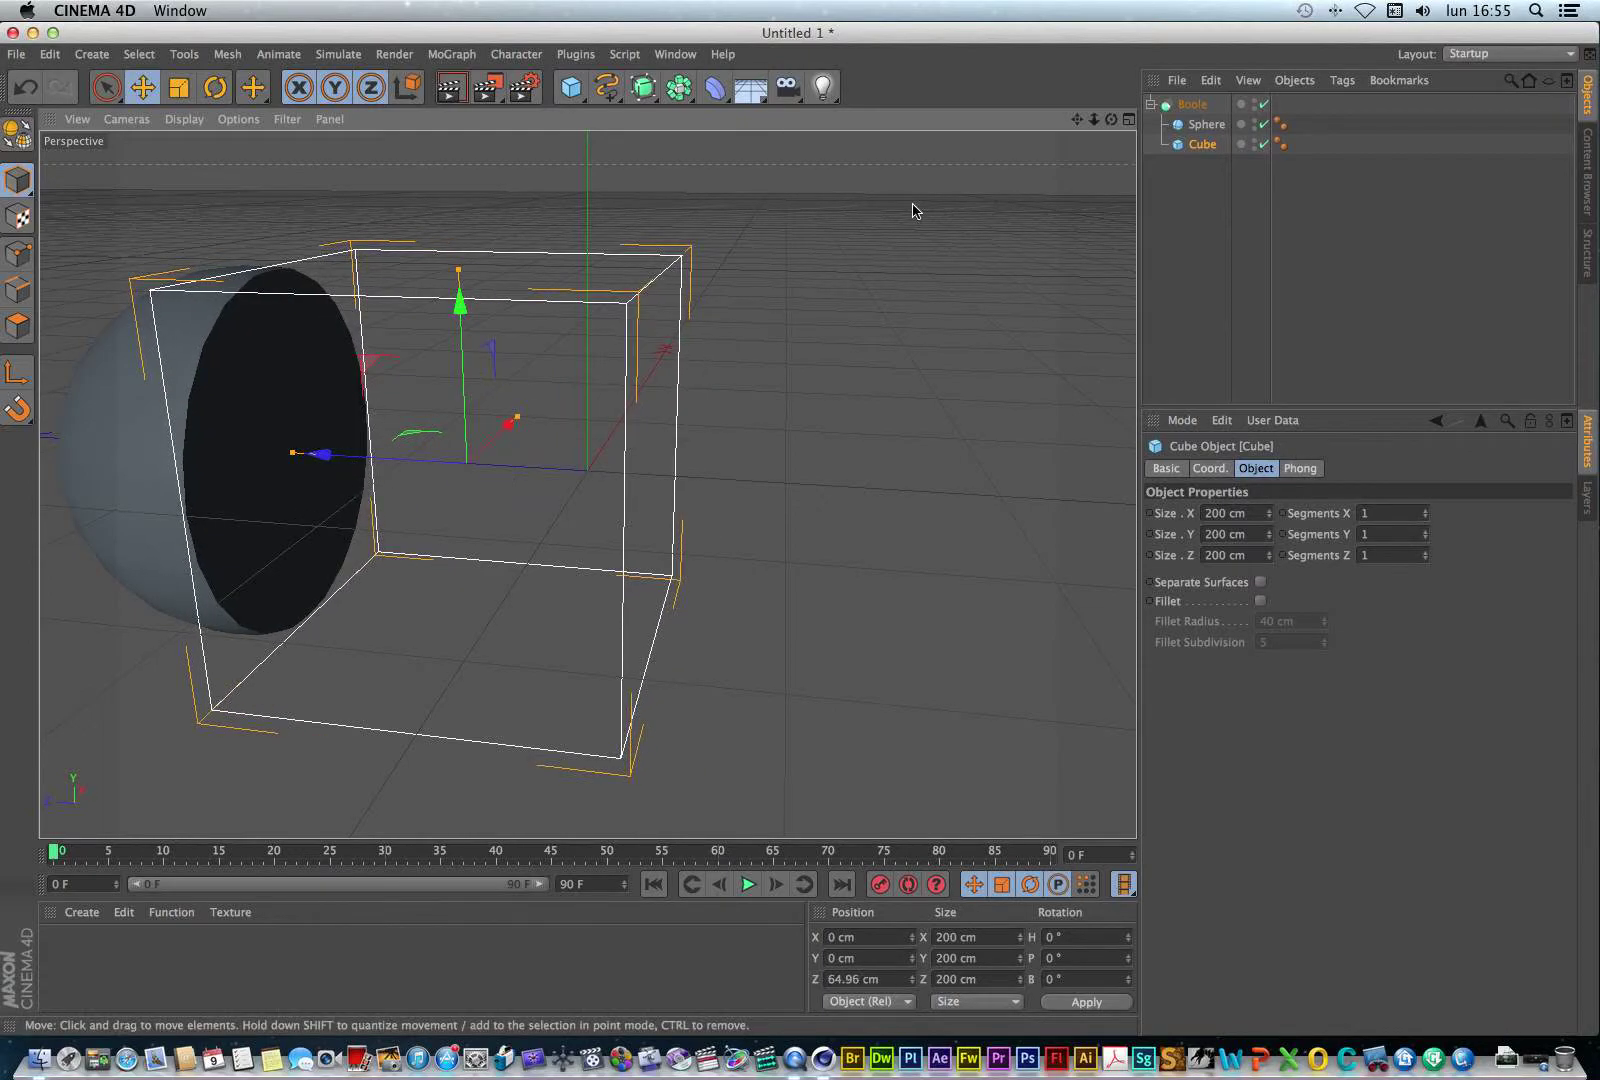
pyautogui.moveTo(1077, 119)
pyautogui.mouseDown()
pyautogui.moveTo(589, 482)
pyautogui.moveTo(589, 446)
pyautogui.moveTo(1080, 128)
pyautogui.mouseUp()
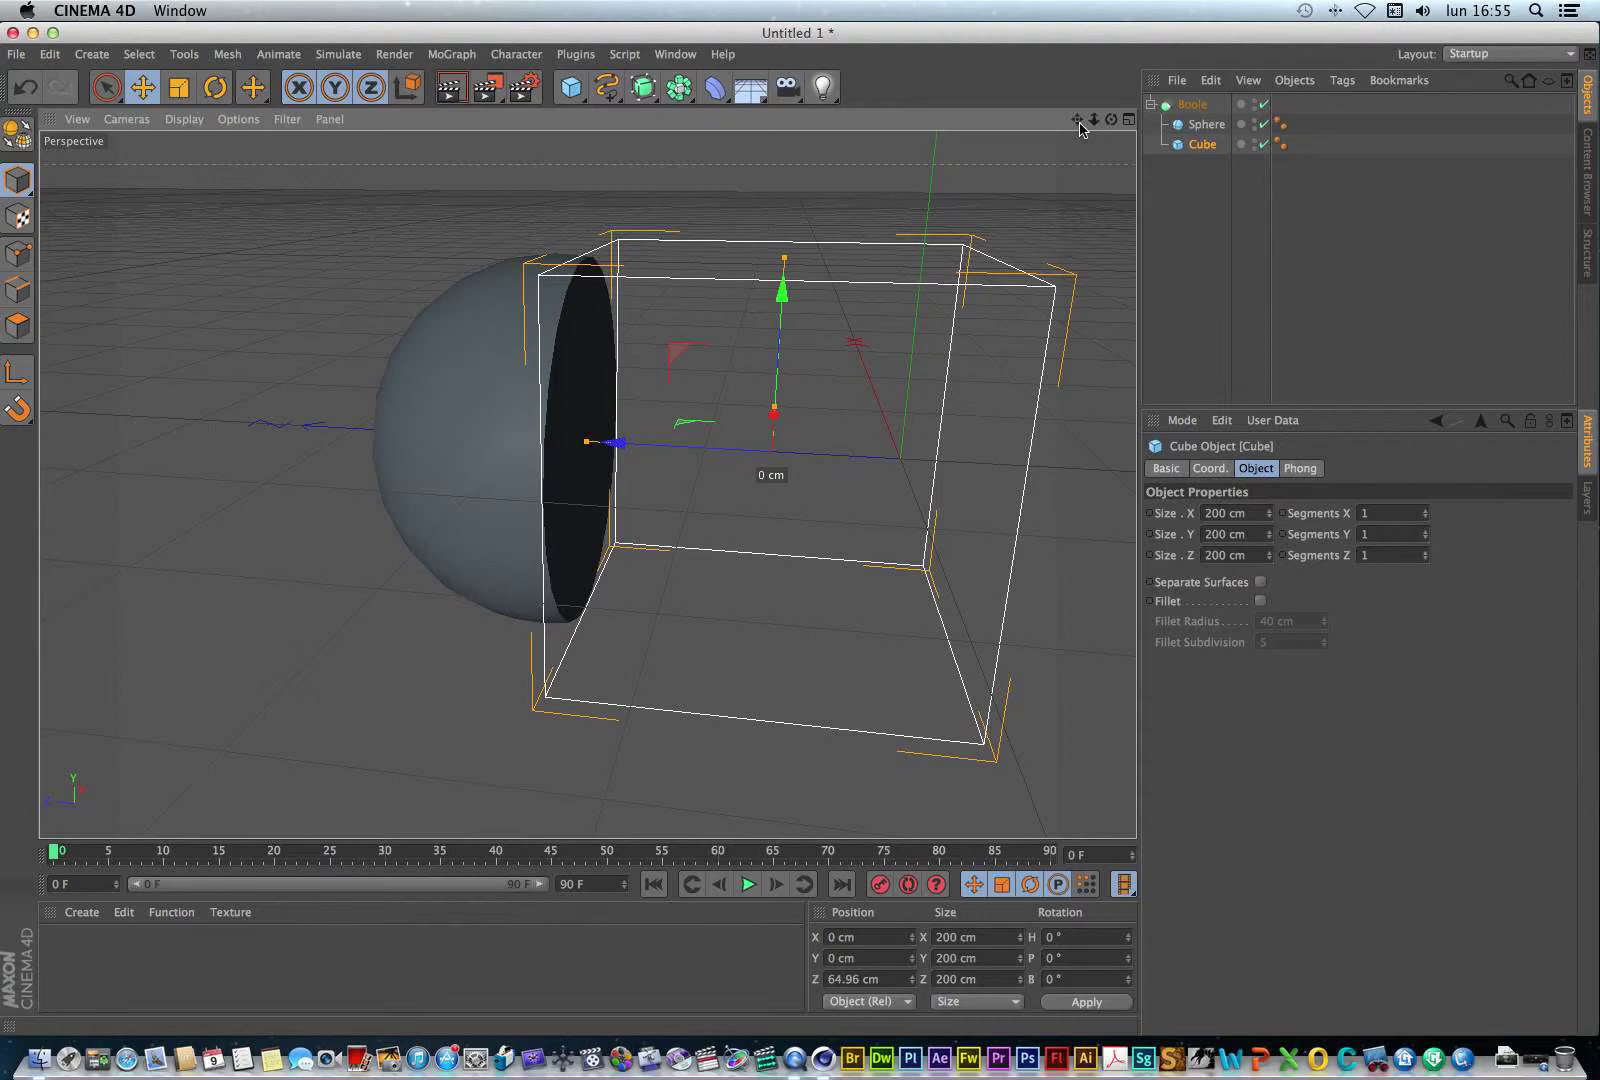
pyautogui.moveTo(1111, 119)
pyautogui.mouseDown()
pyautogui.moveTo(587, 485)
pyautogui.moveTo(1113, 128)
pyautogui.mouseUp()
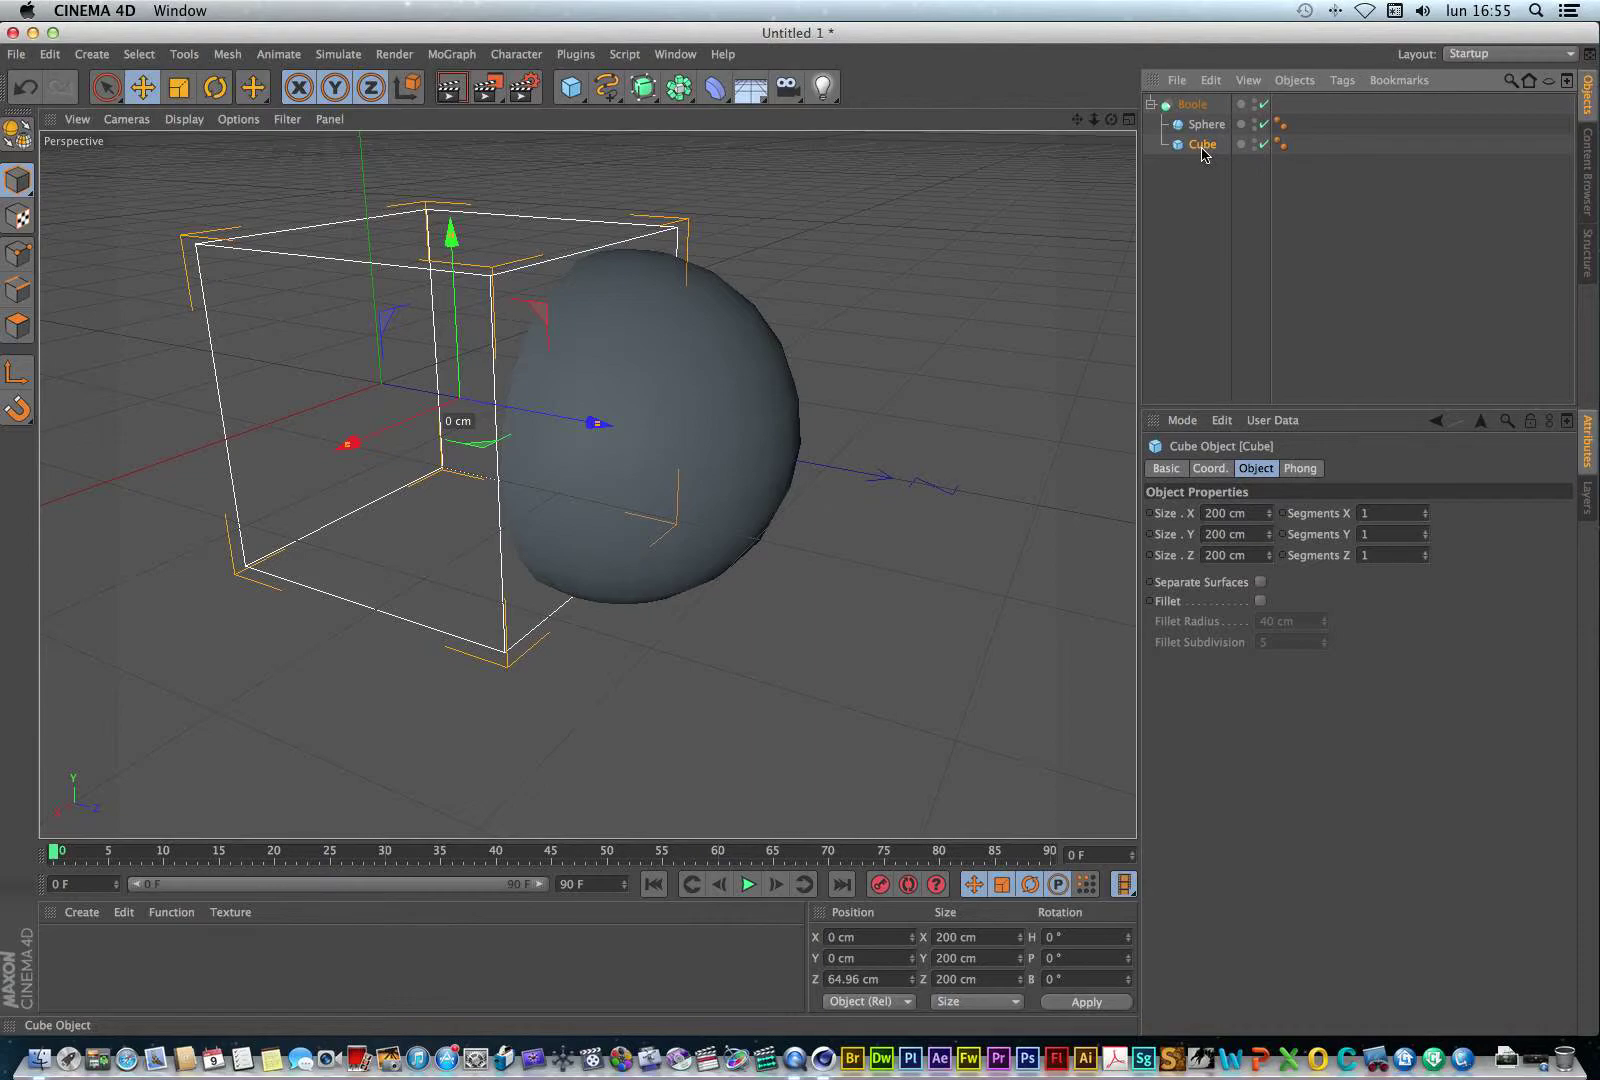
# Reorder the Boole's children so the cube comes first and the sphere is subtracted from it.
pyautogui.moveTo(1203, 147); pyautogui.dragTo(1206, 127)
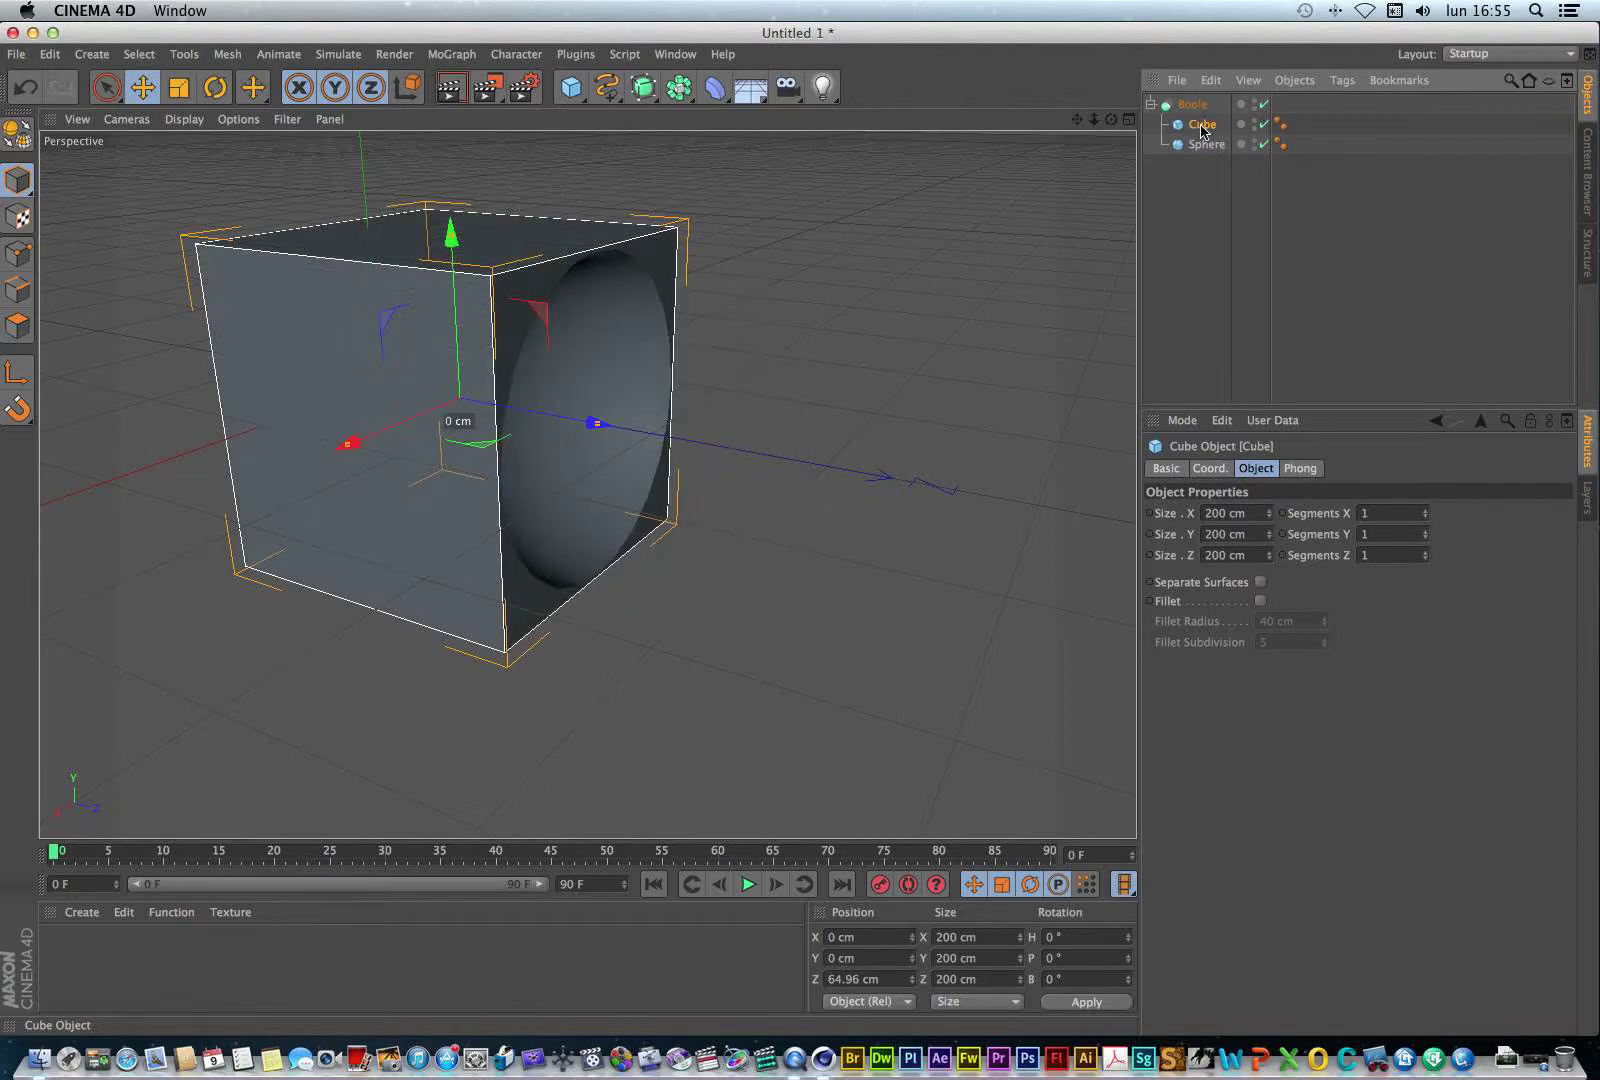
pyautogui.click(1205, 147)
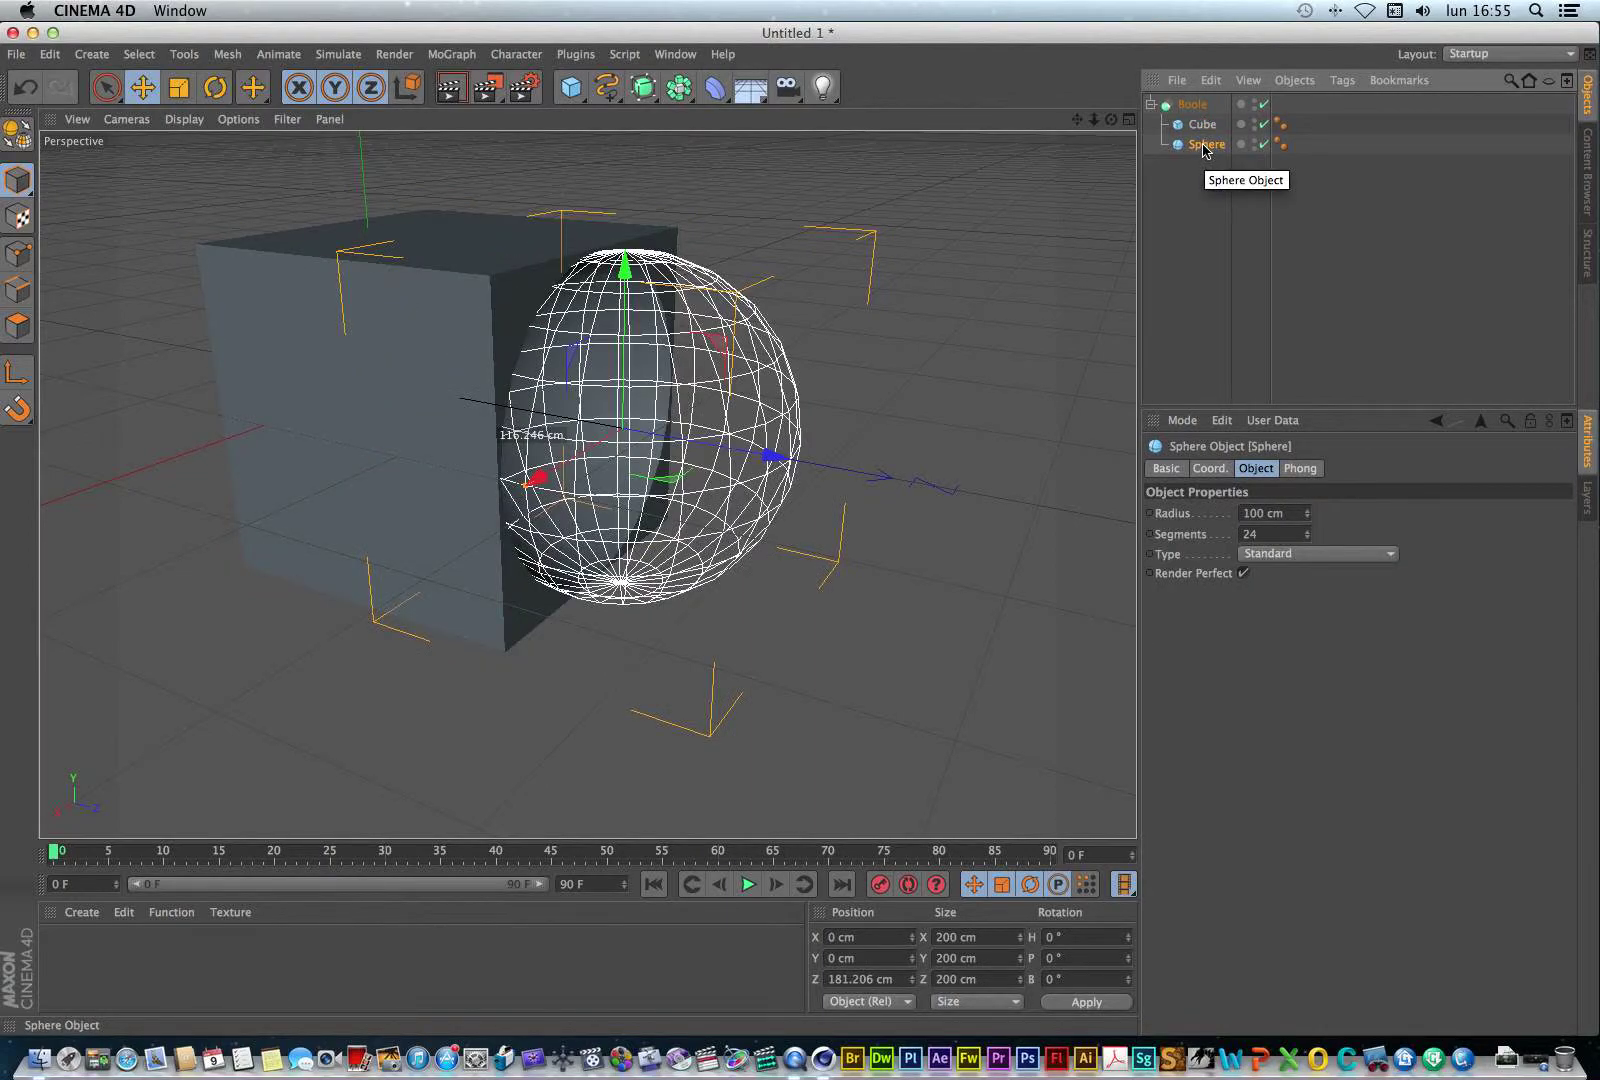
pyautogui.click(1186, 232)
pyautogui.click(1205, 150)
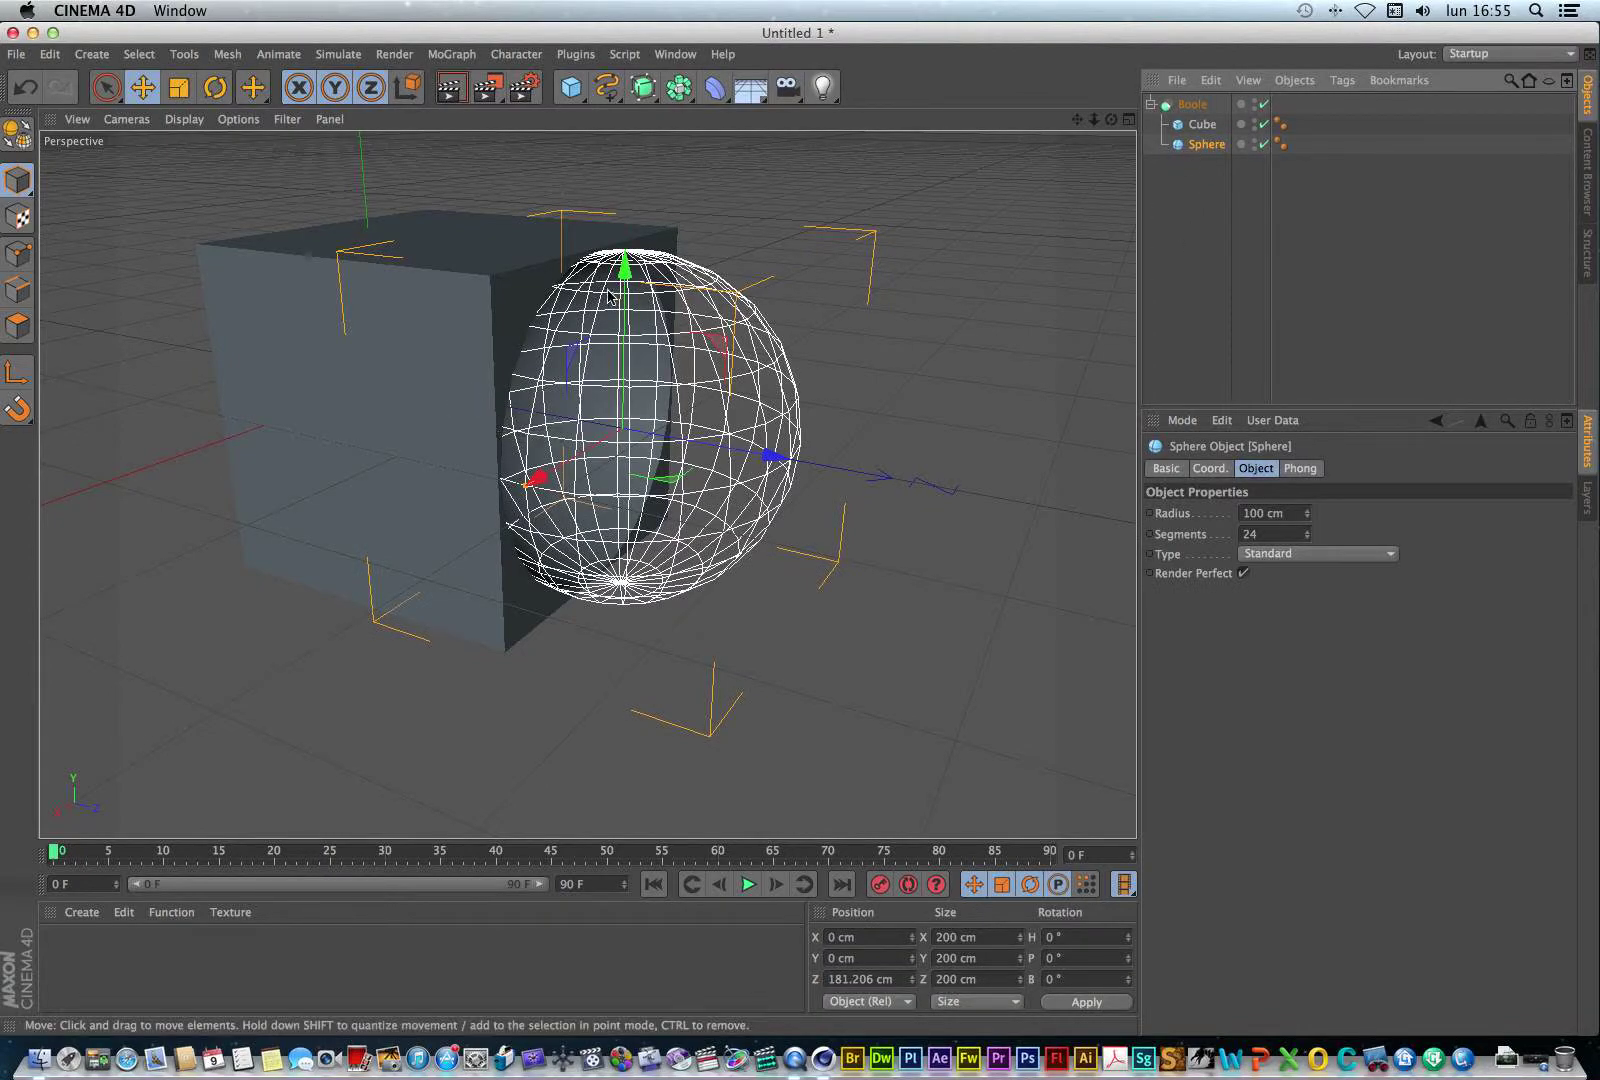
# Reposition the sphere to about 164 cm in Z and 70 cm in Y so it cuts the cube's upper edge.
pyautogui.moveTo(776, 456); pyautogui.dragTo(743, 450)
pyautogui.moveTo(600, 250); pyautogui.dragTo(593, 121)
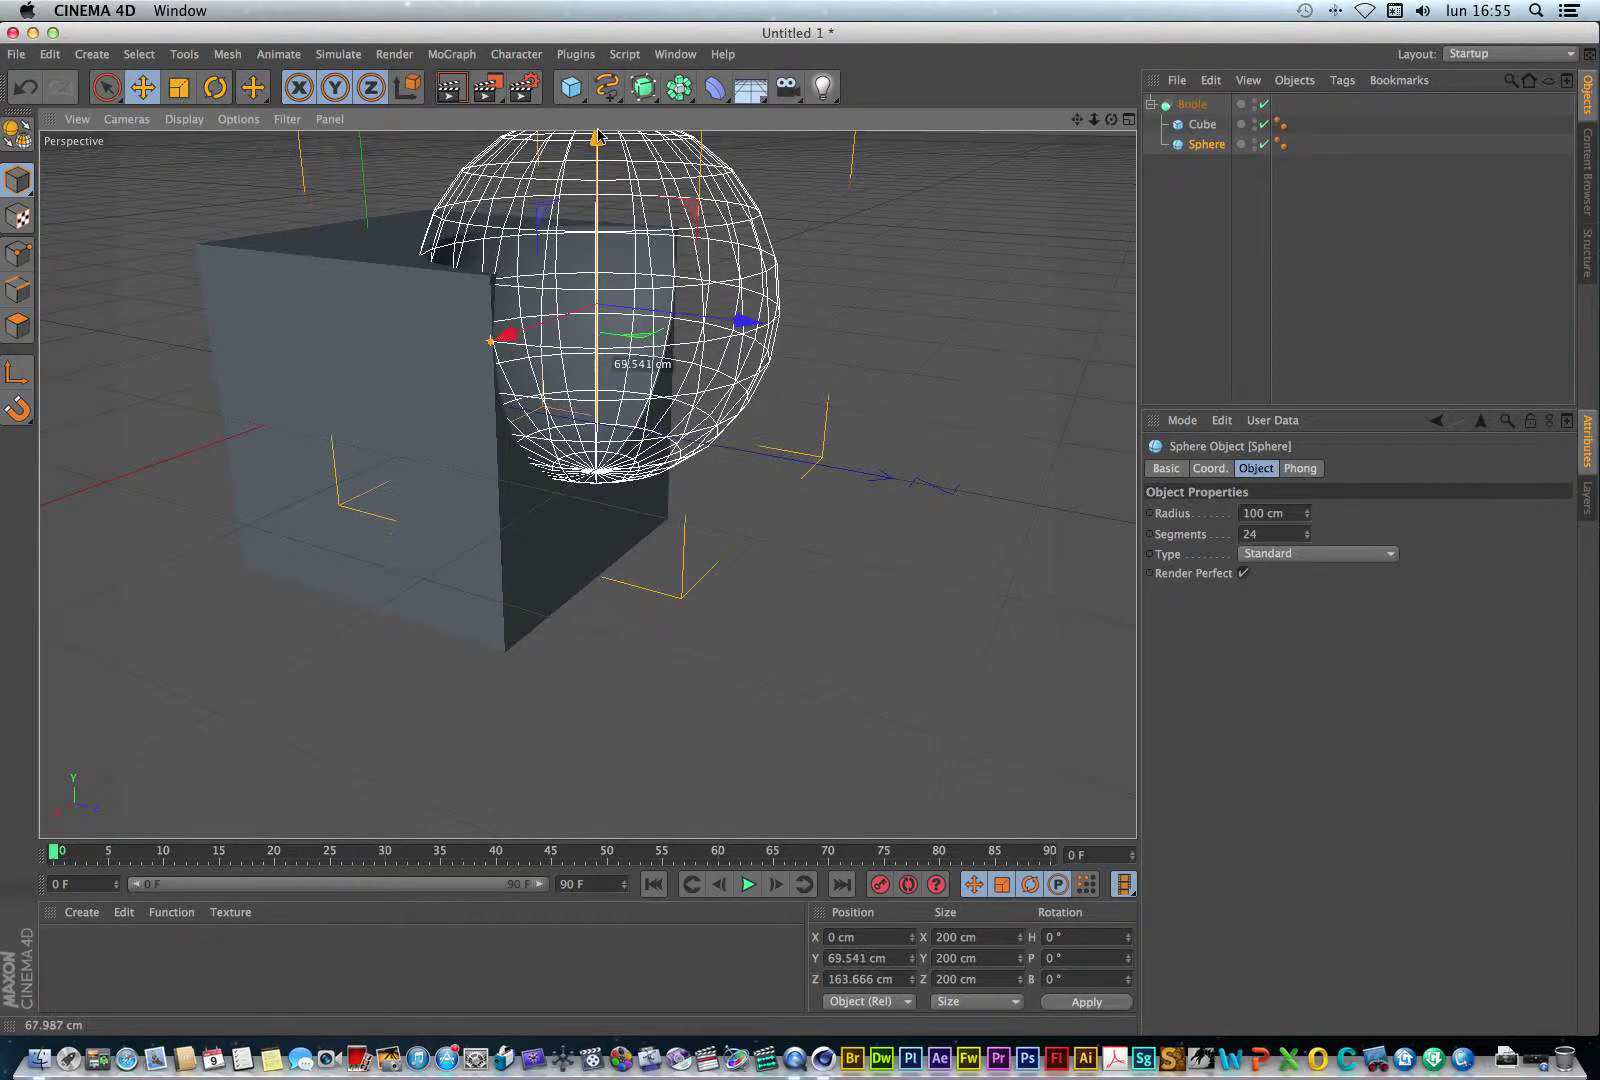
pyautogui.moveTo(1111, 119); pyautogui.dragTo(890, 140)
pyautogui.click(1203, 187)
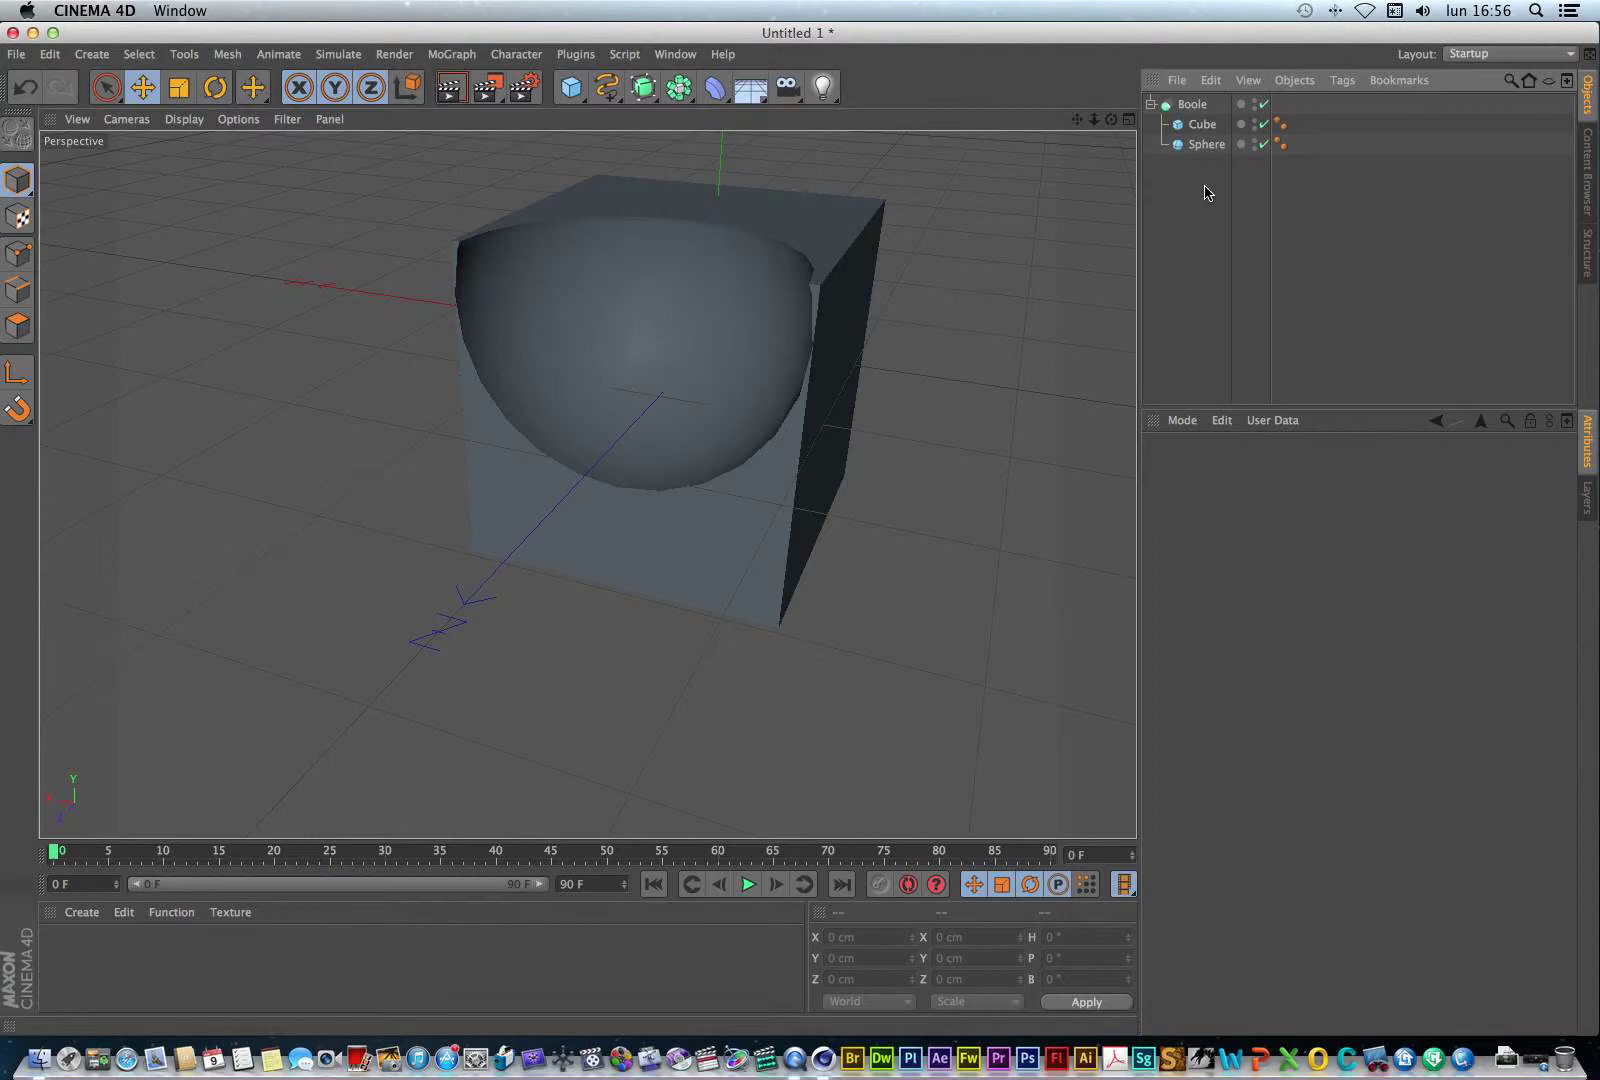
pyautogui.click(1200, 145)
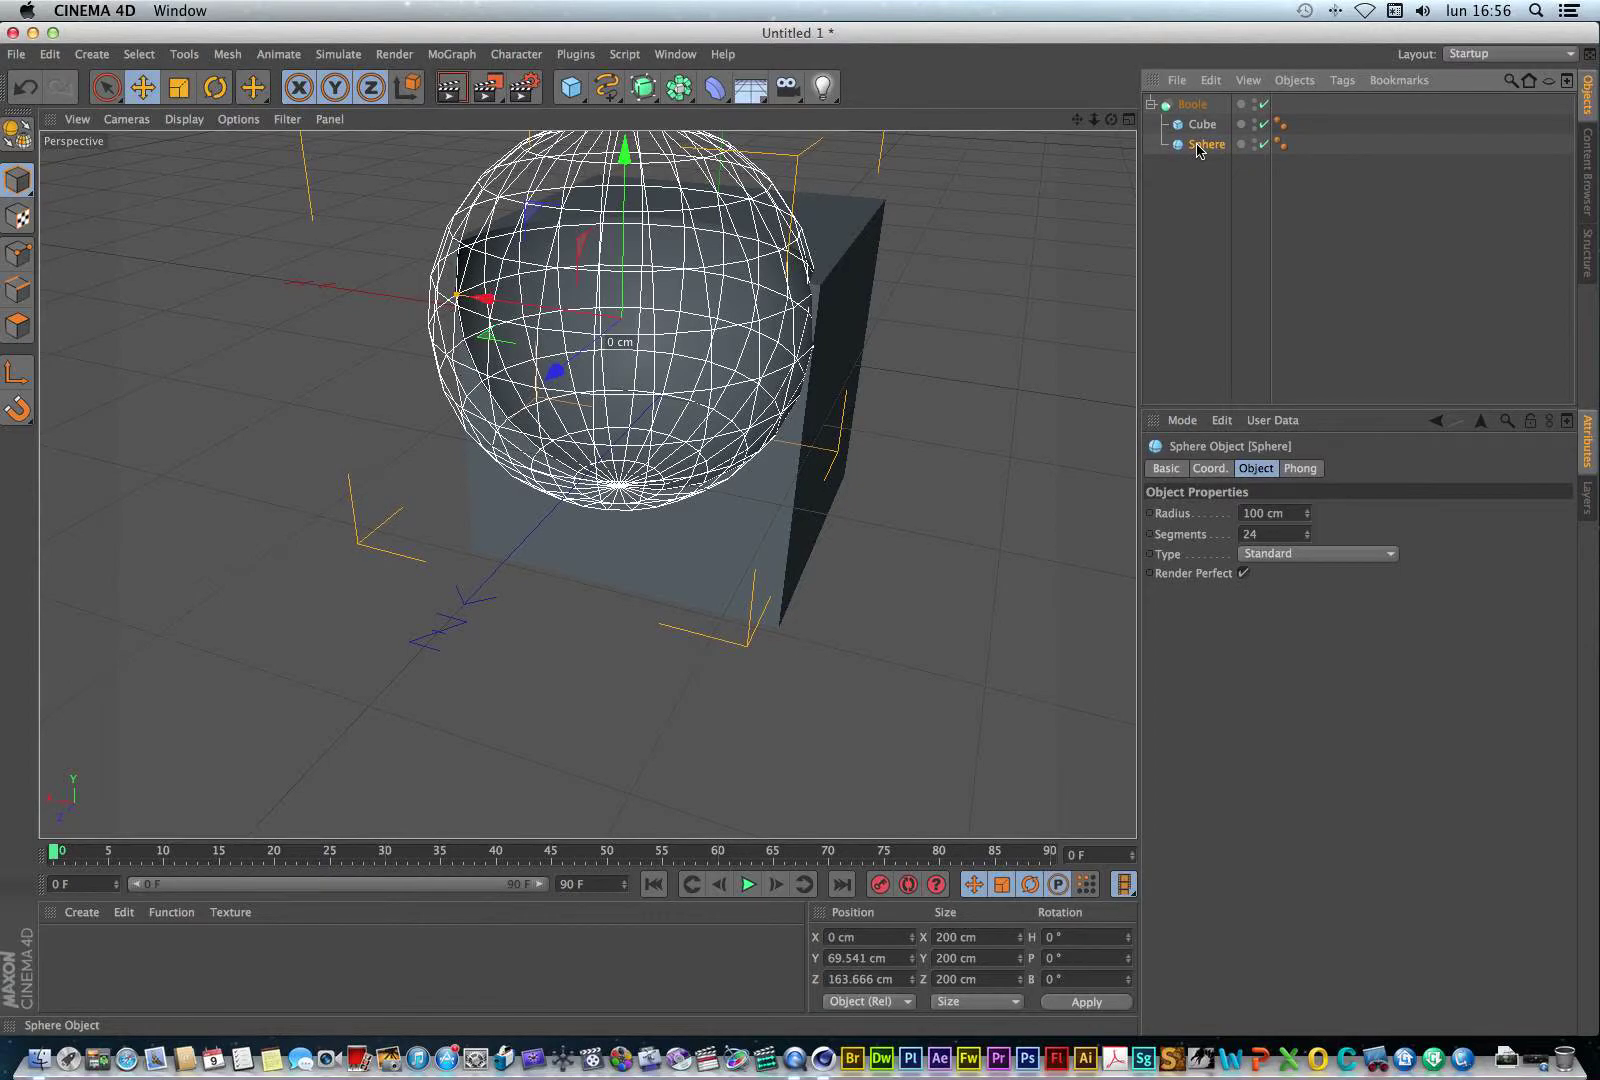
# Set the Boole object's Boolean Type to A union B.
pyautogui.click(1192, 105)
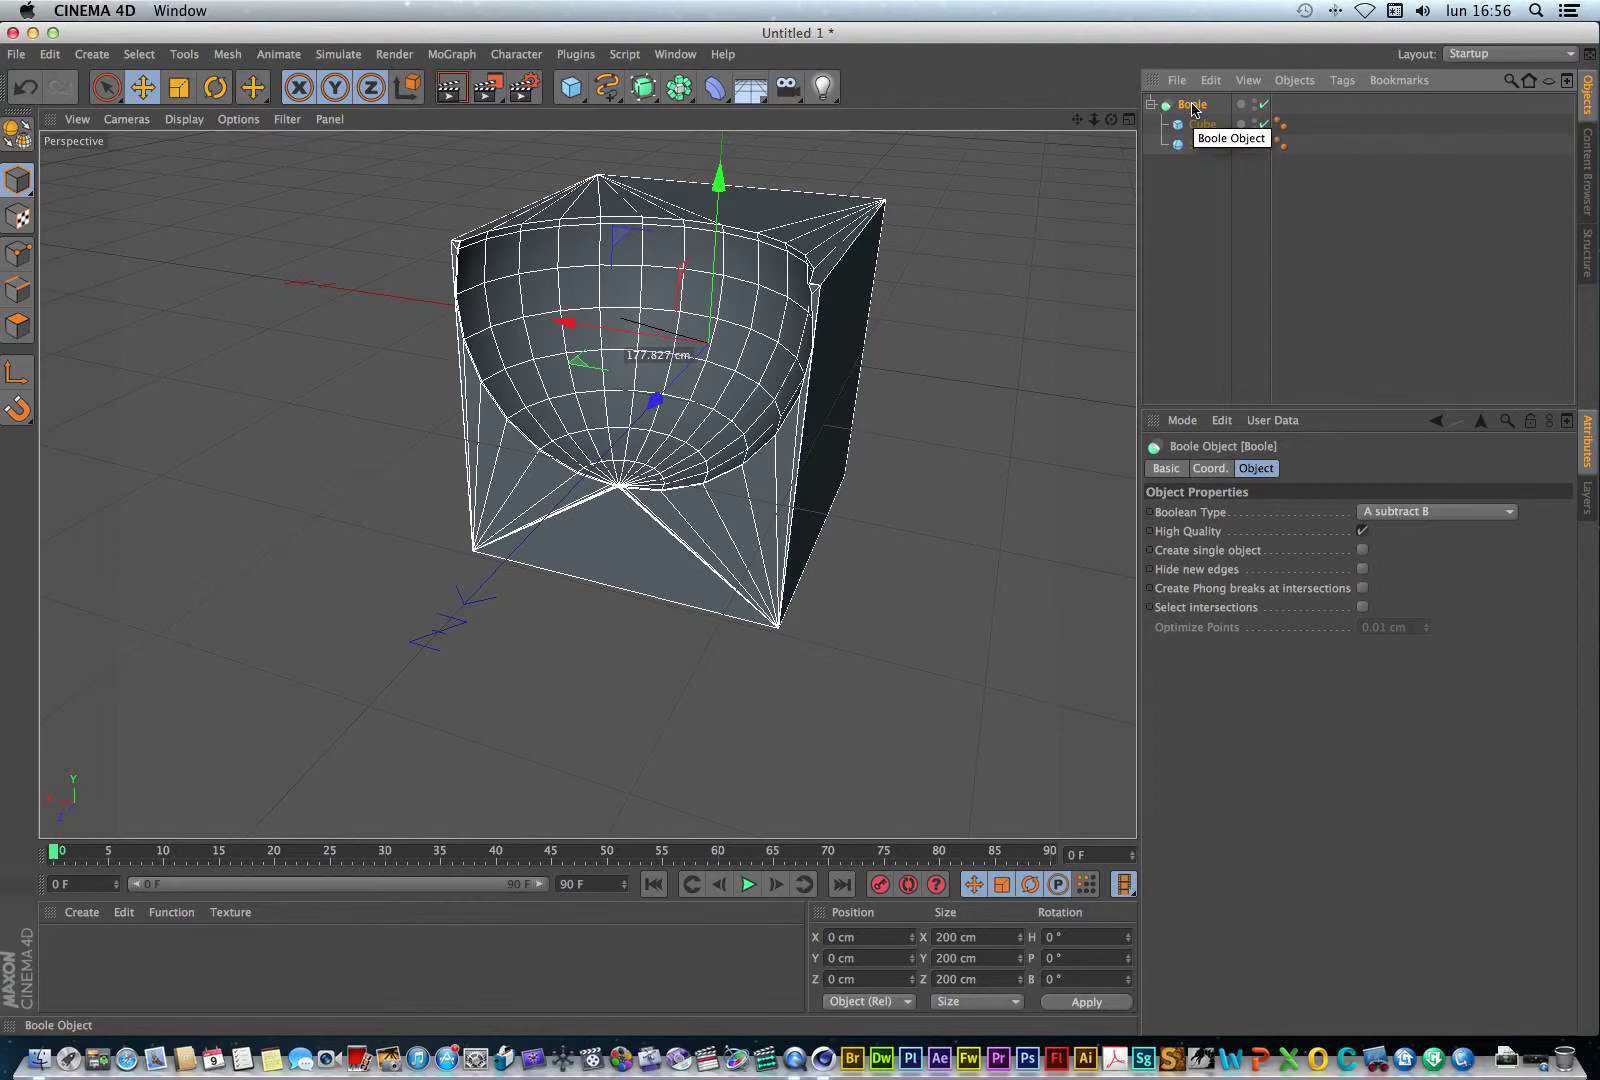
pyautogui.moveTo(1328, 408); pyautogui.dragTo(1327, 200)
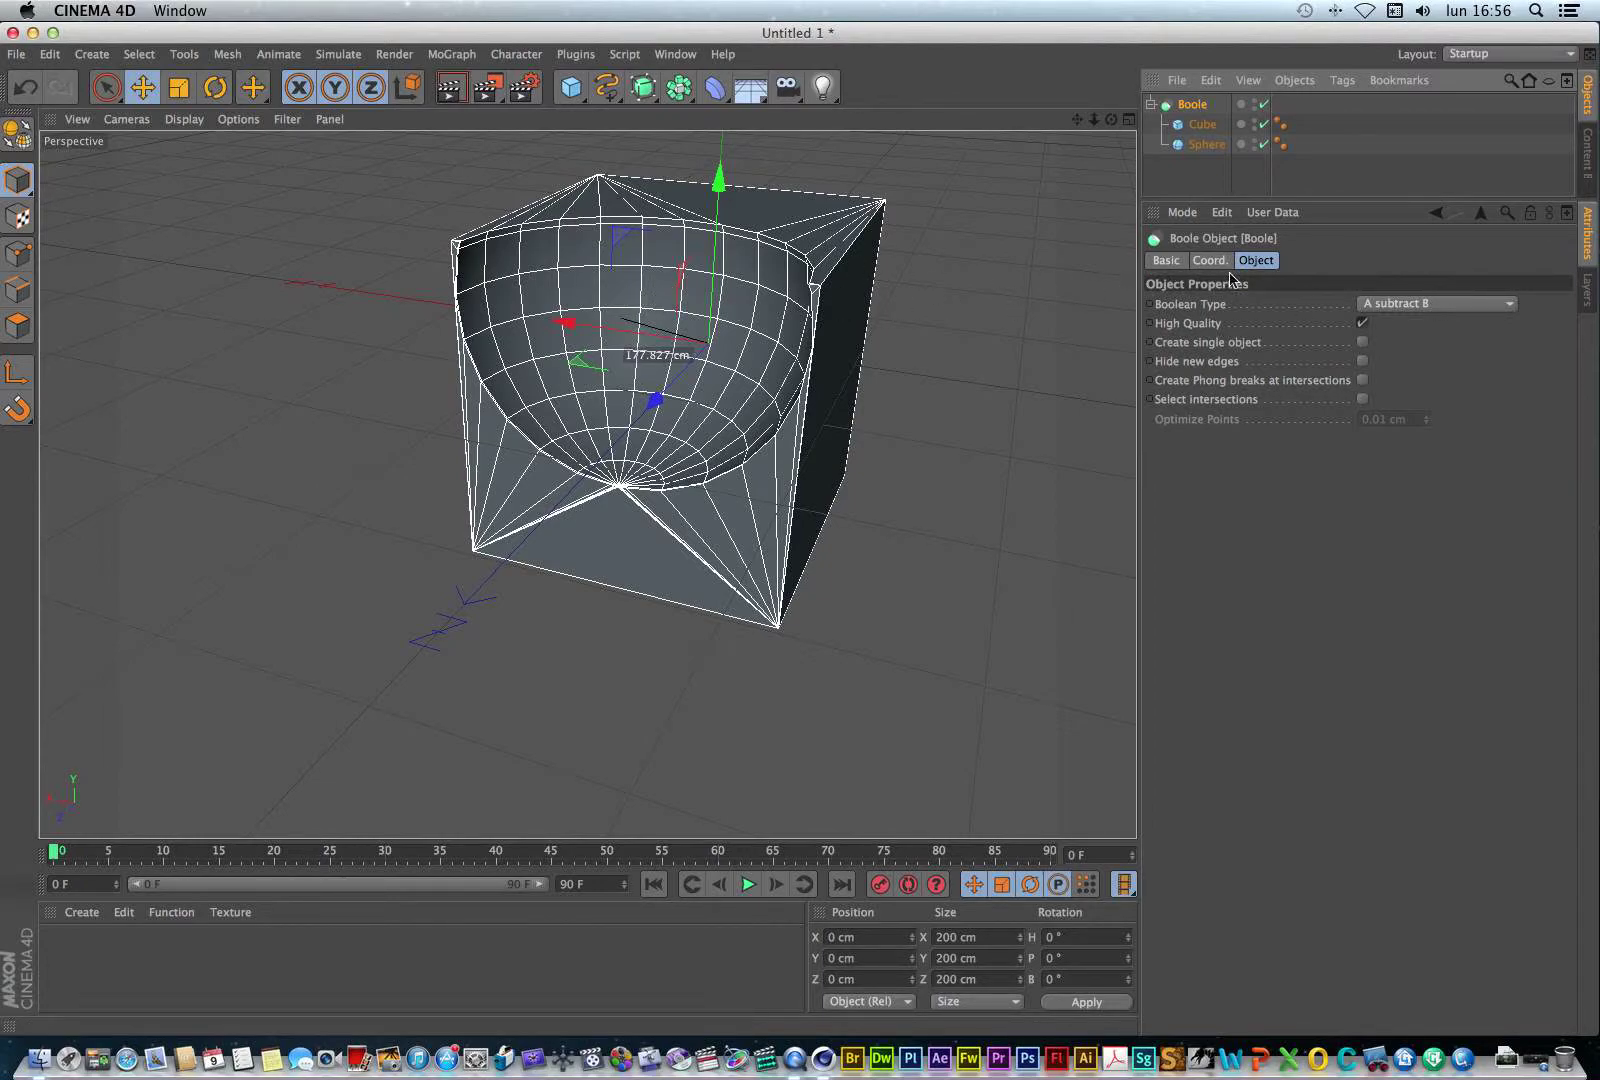
pyautogui.click(1492, 303)
pyautogui.click(1480, 322)
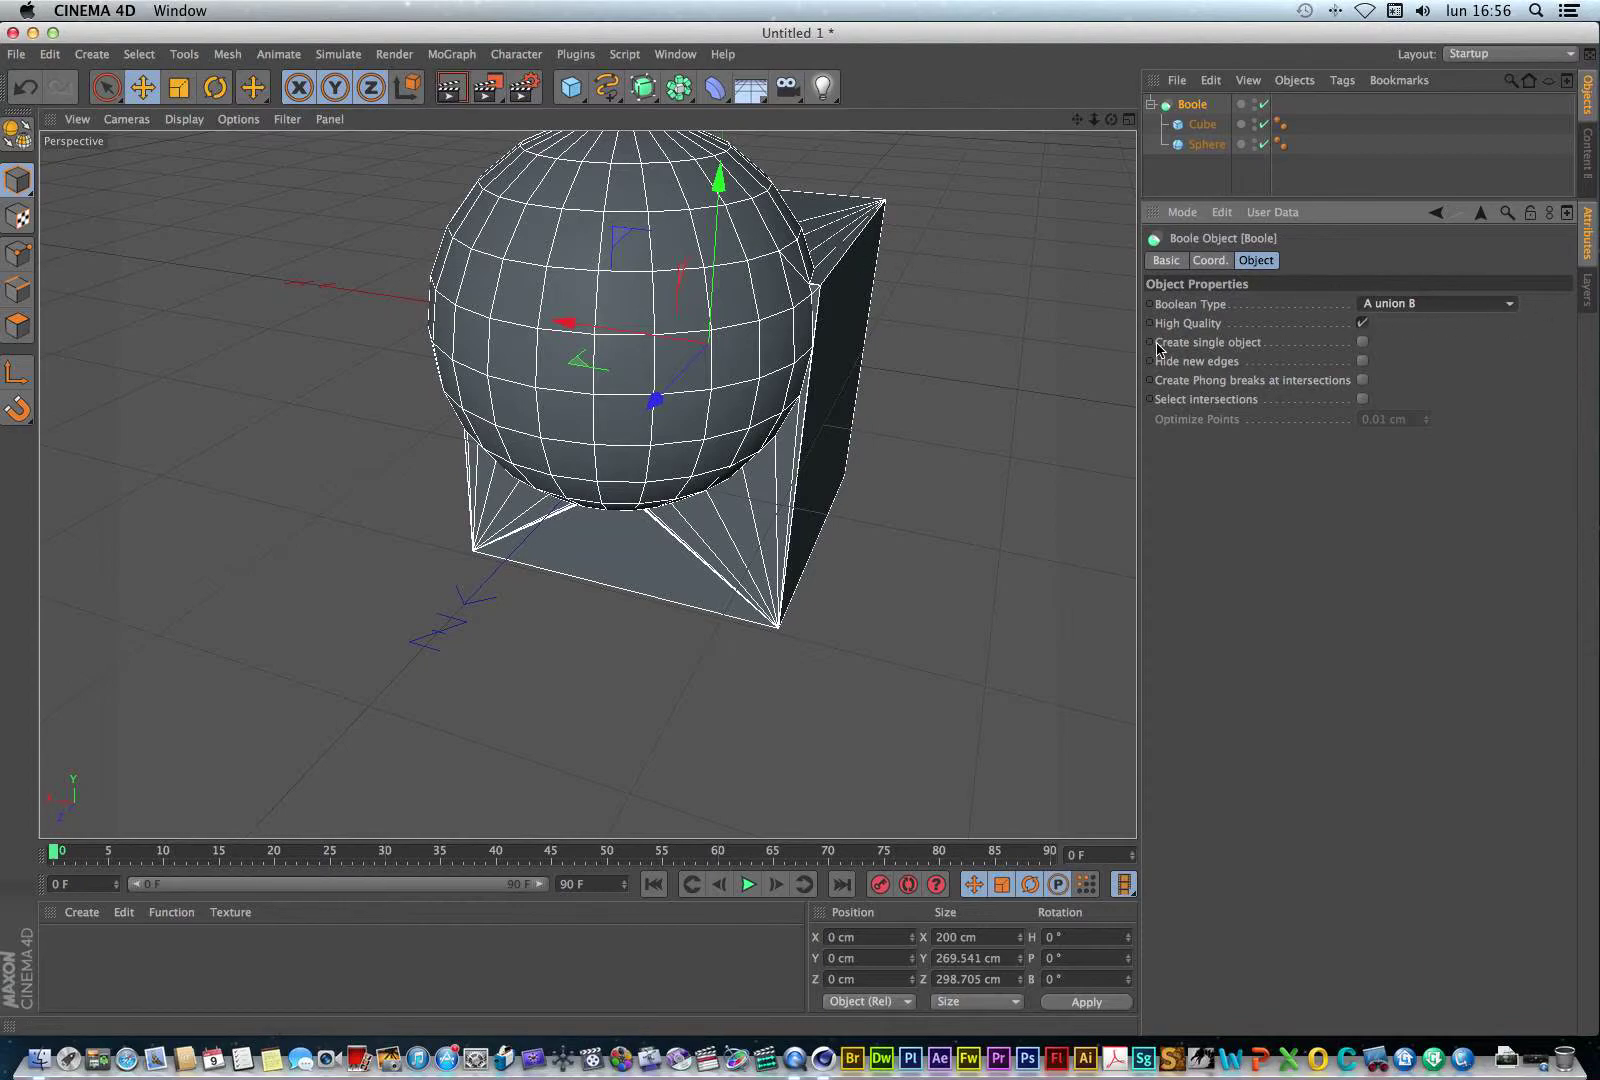
# Turn the Boole's Create single object option on and back off.
pyautogui.click(1363, 344)
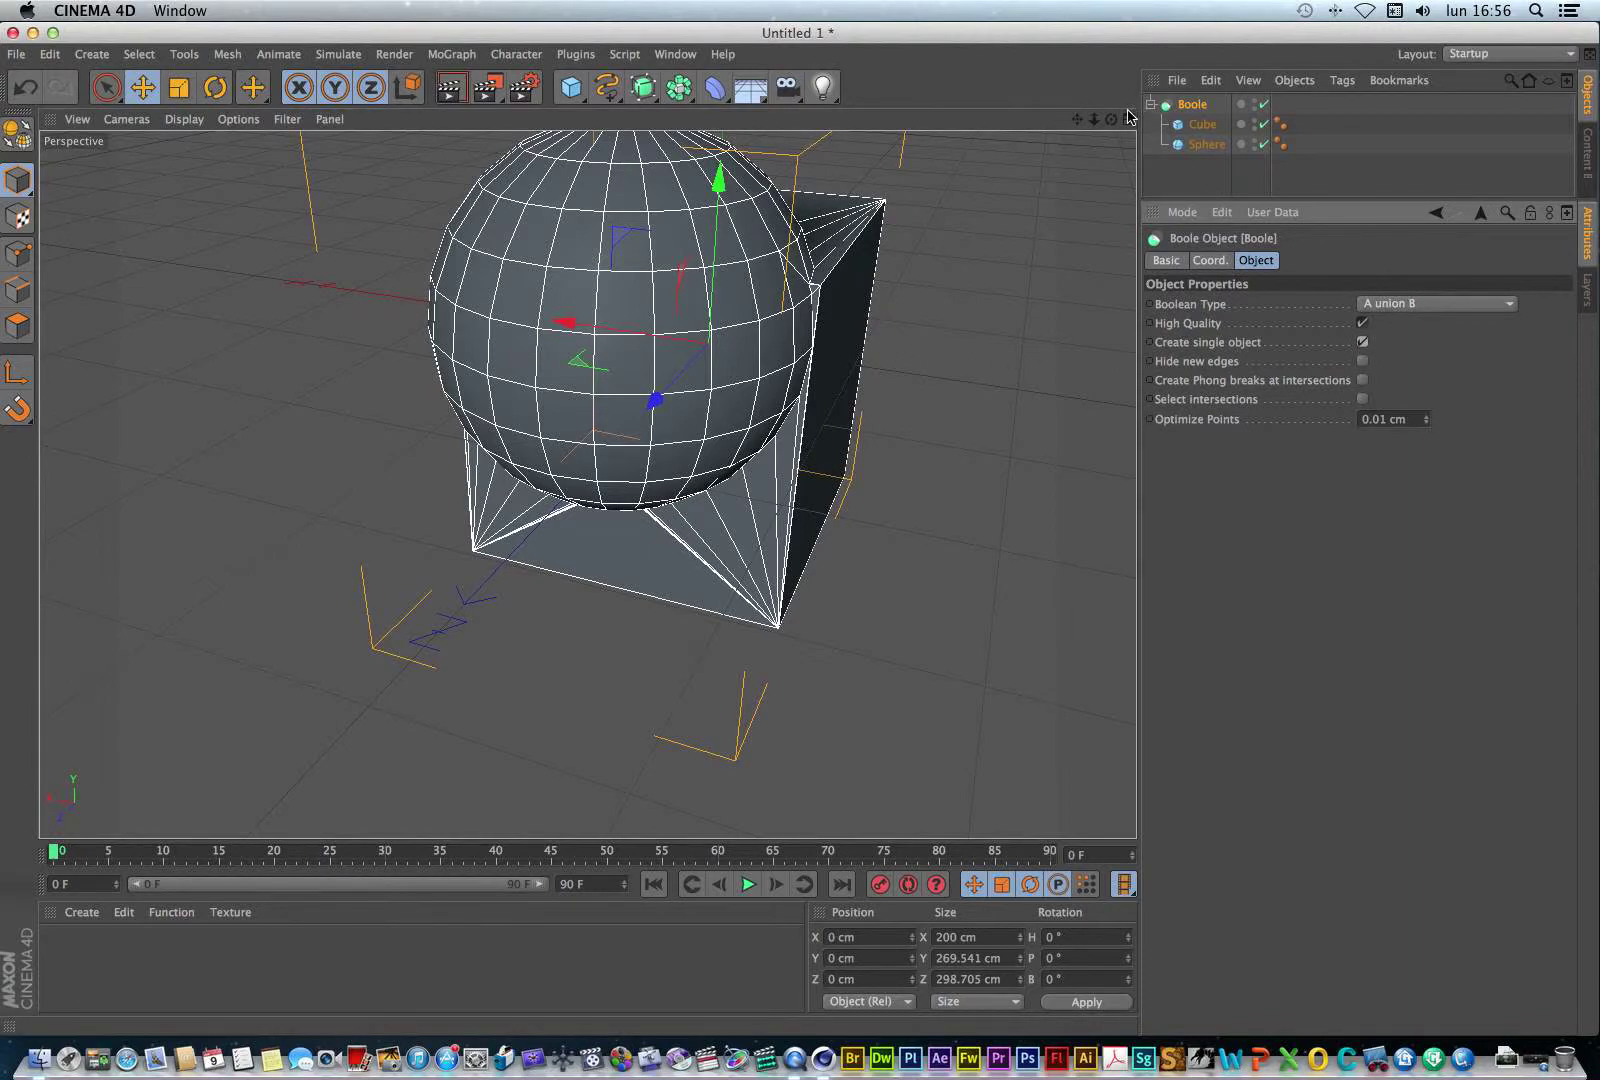
pyautogui.moveTo(1079, 120); pyautogui.dragTo(1057, 207)
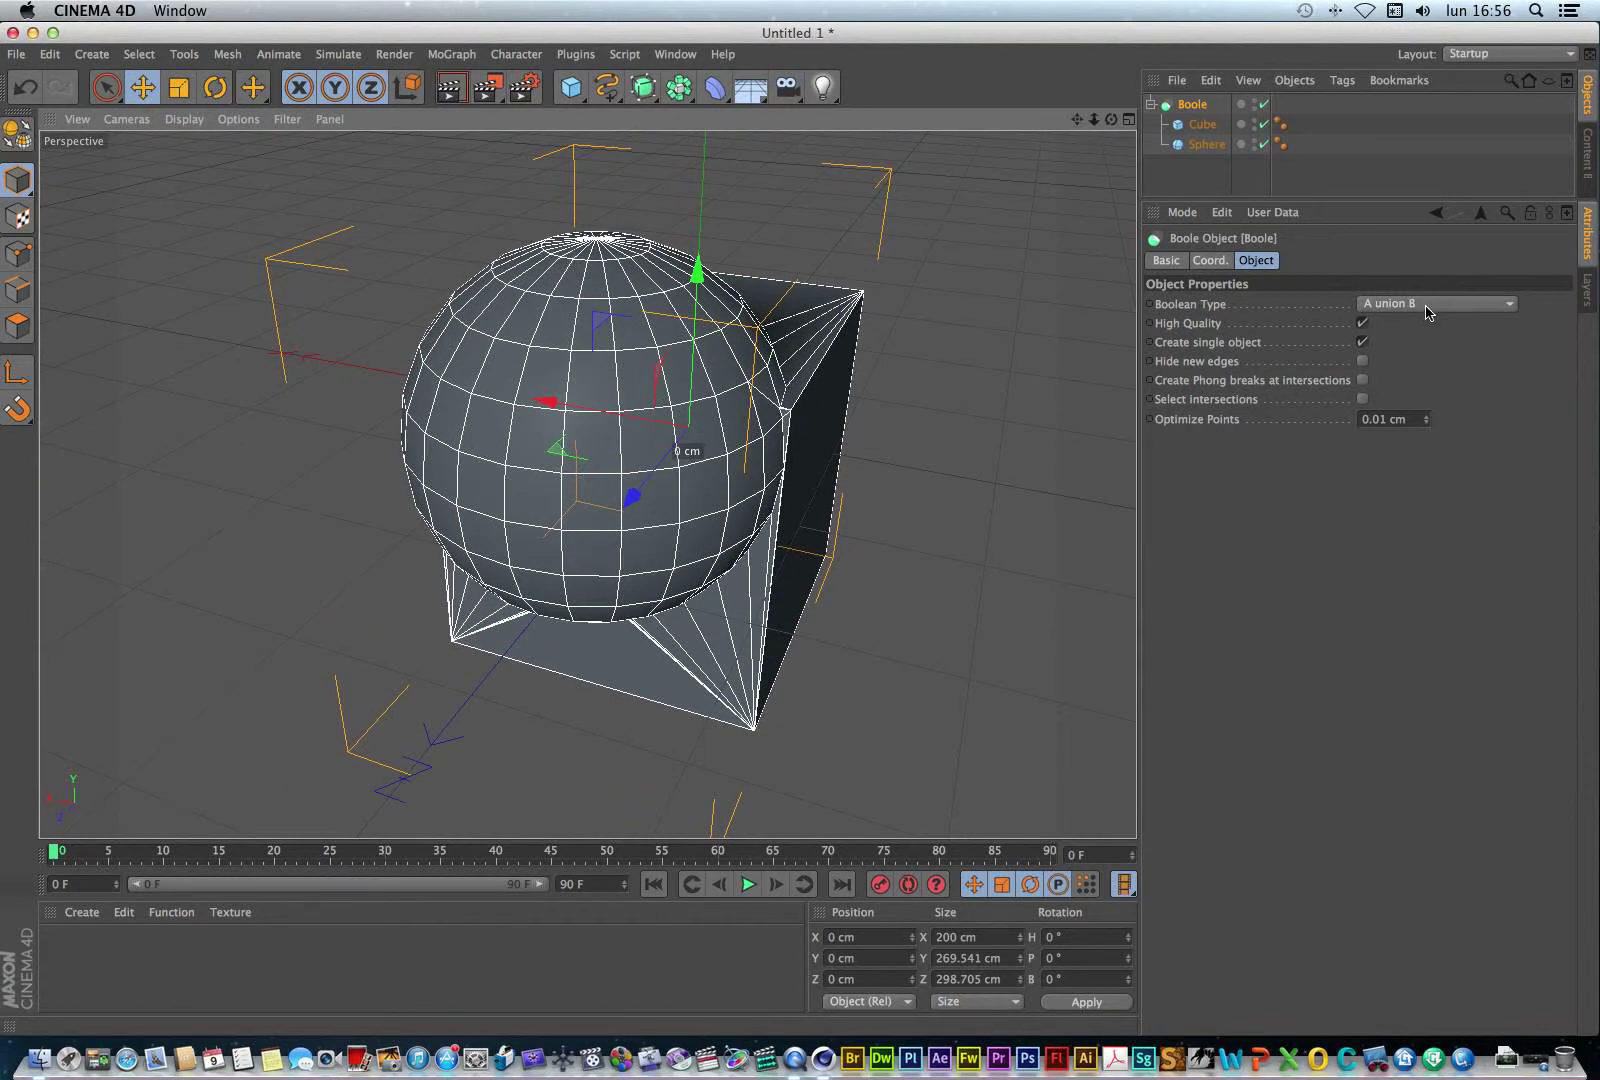
pyautogui.click(1362, 342)
# Switch the Boolean Type to A subtract B and on to A intersect B, and inspect the resulting shape.
pyautogui.click(1410, 306)
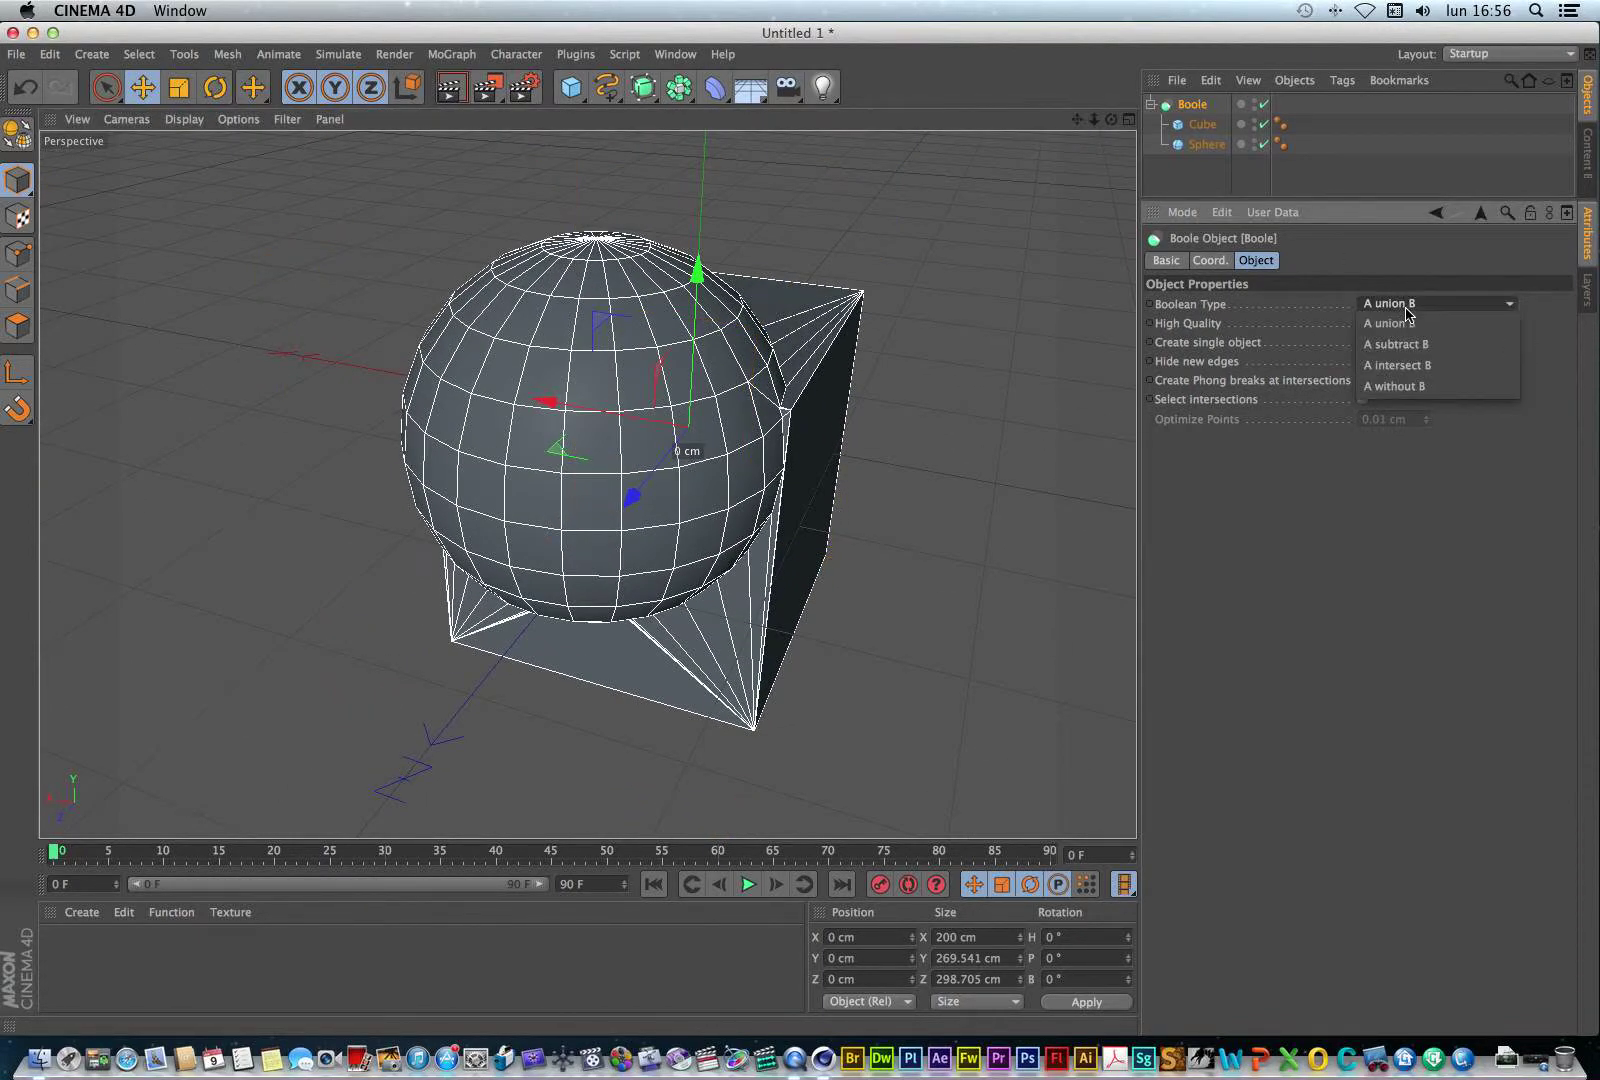
pyautogui.click(1400, 343)
pyautogui.click(1406, 306)
pyautogui.click(1400, 366)
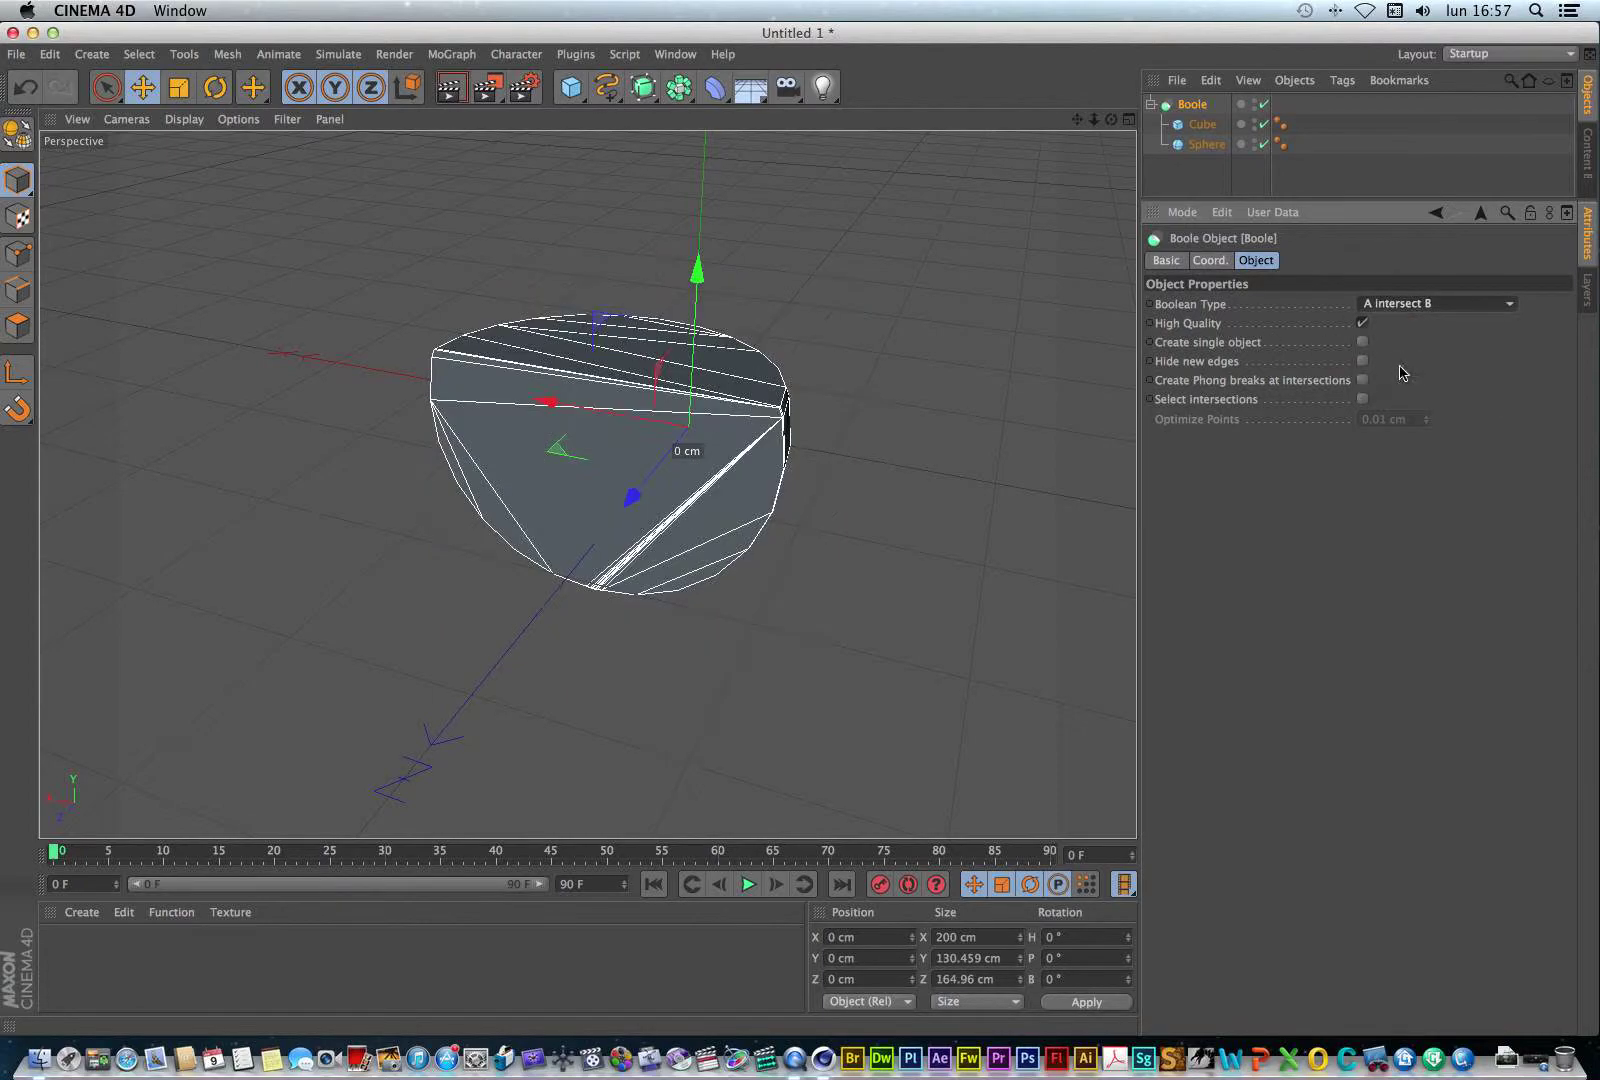
pyautogui.moveTo(1111, 119); pyautogui.dragTo(1040, 100)
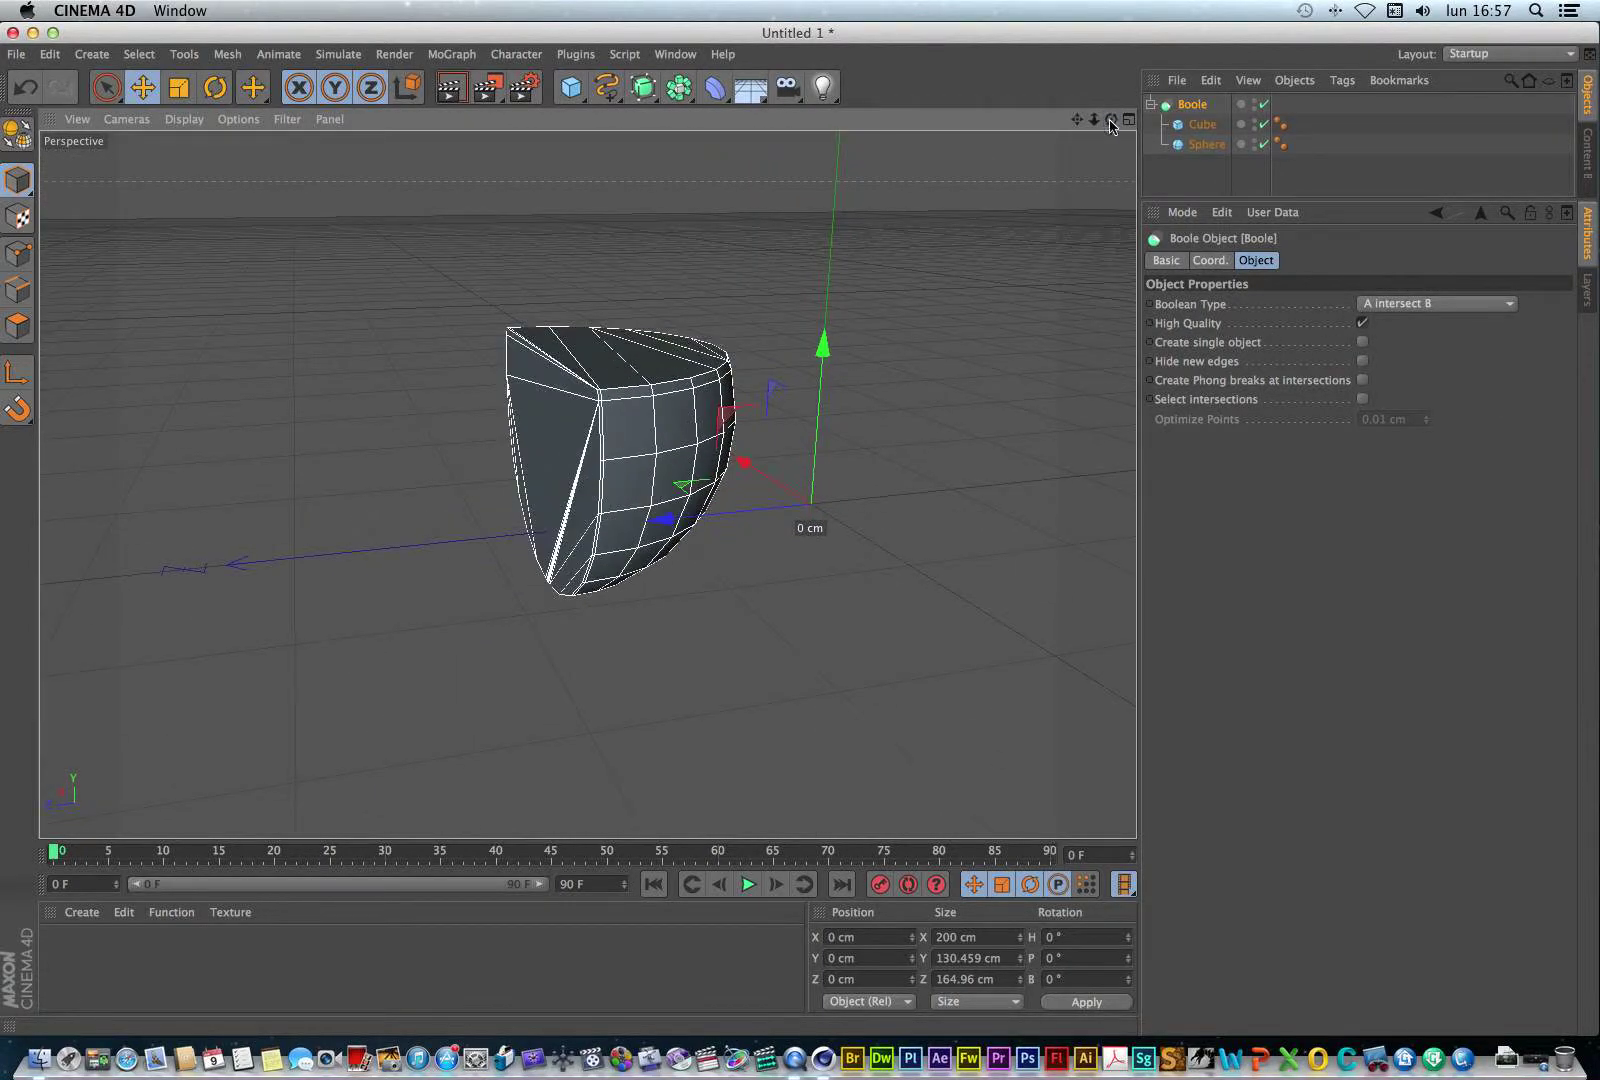
# Set the Boolean Type to A without B and examine the hollow cube.
pyautogui.click(1448, 305)
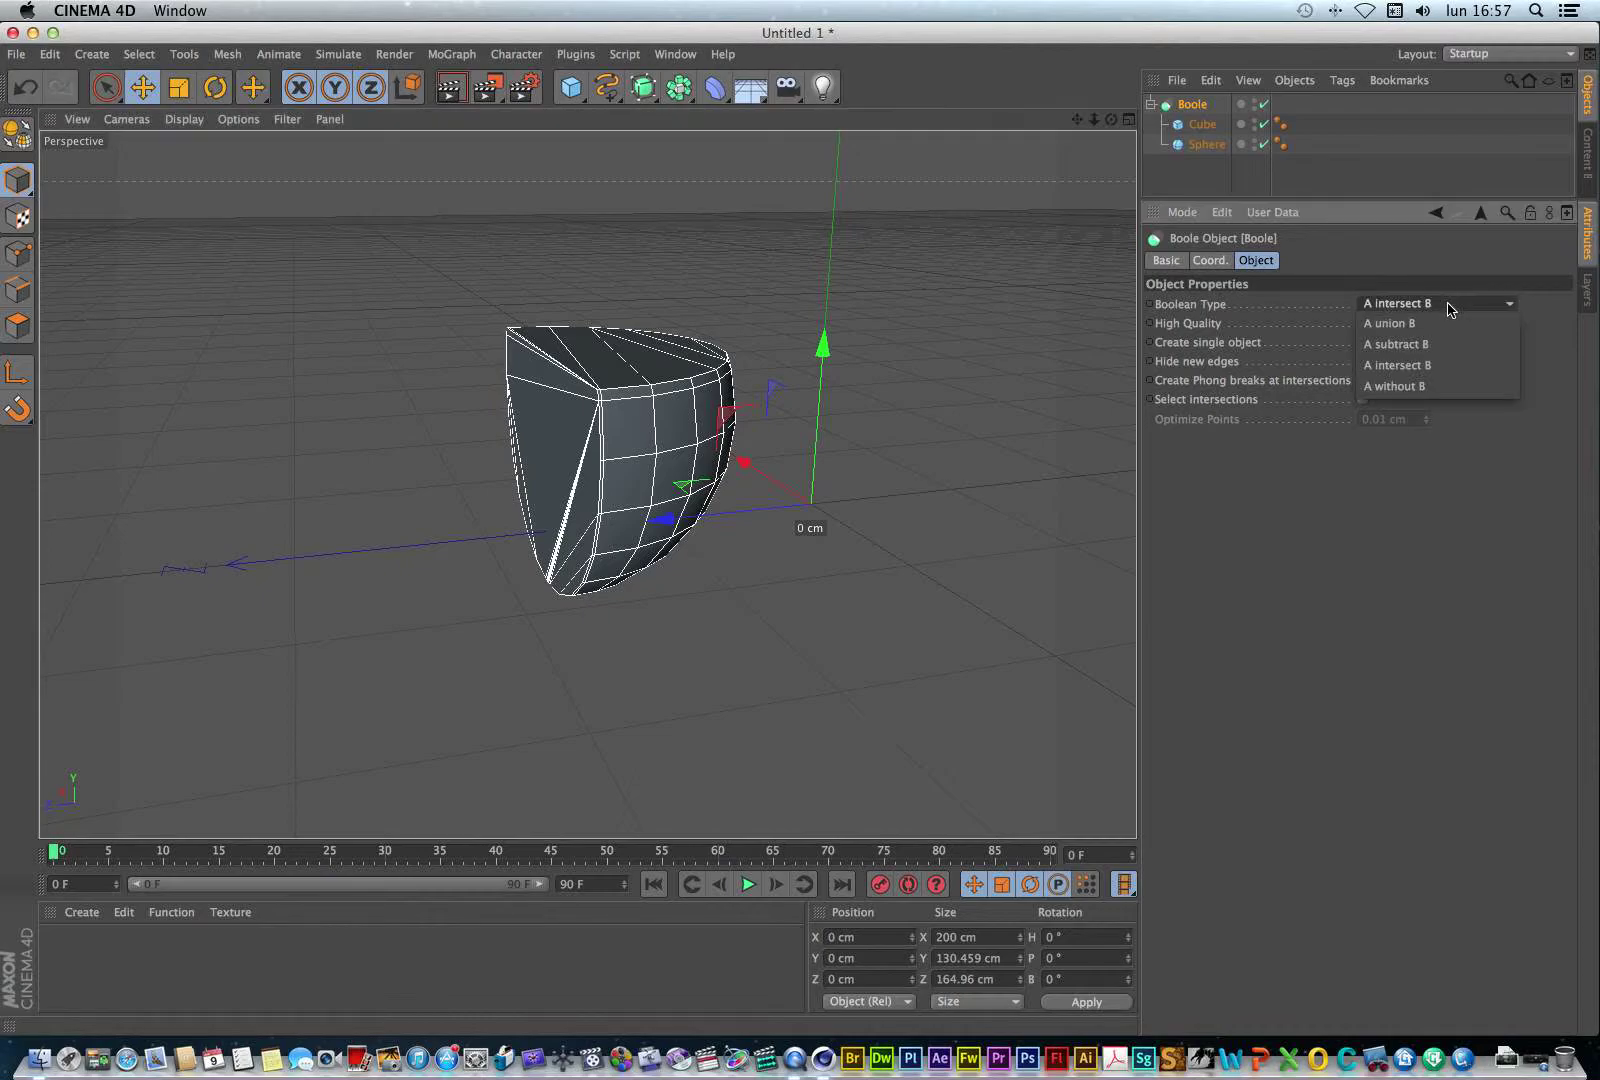
pyautogui.click(1394, 387)
pyautogui.moveTo(1111, 119); pyautogui.dragTo(946, 196)
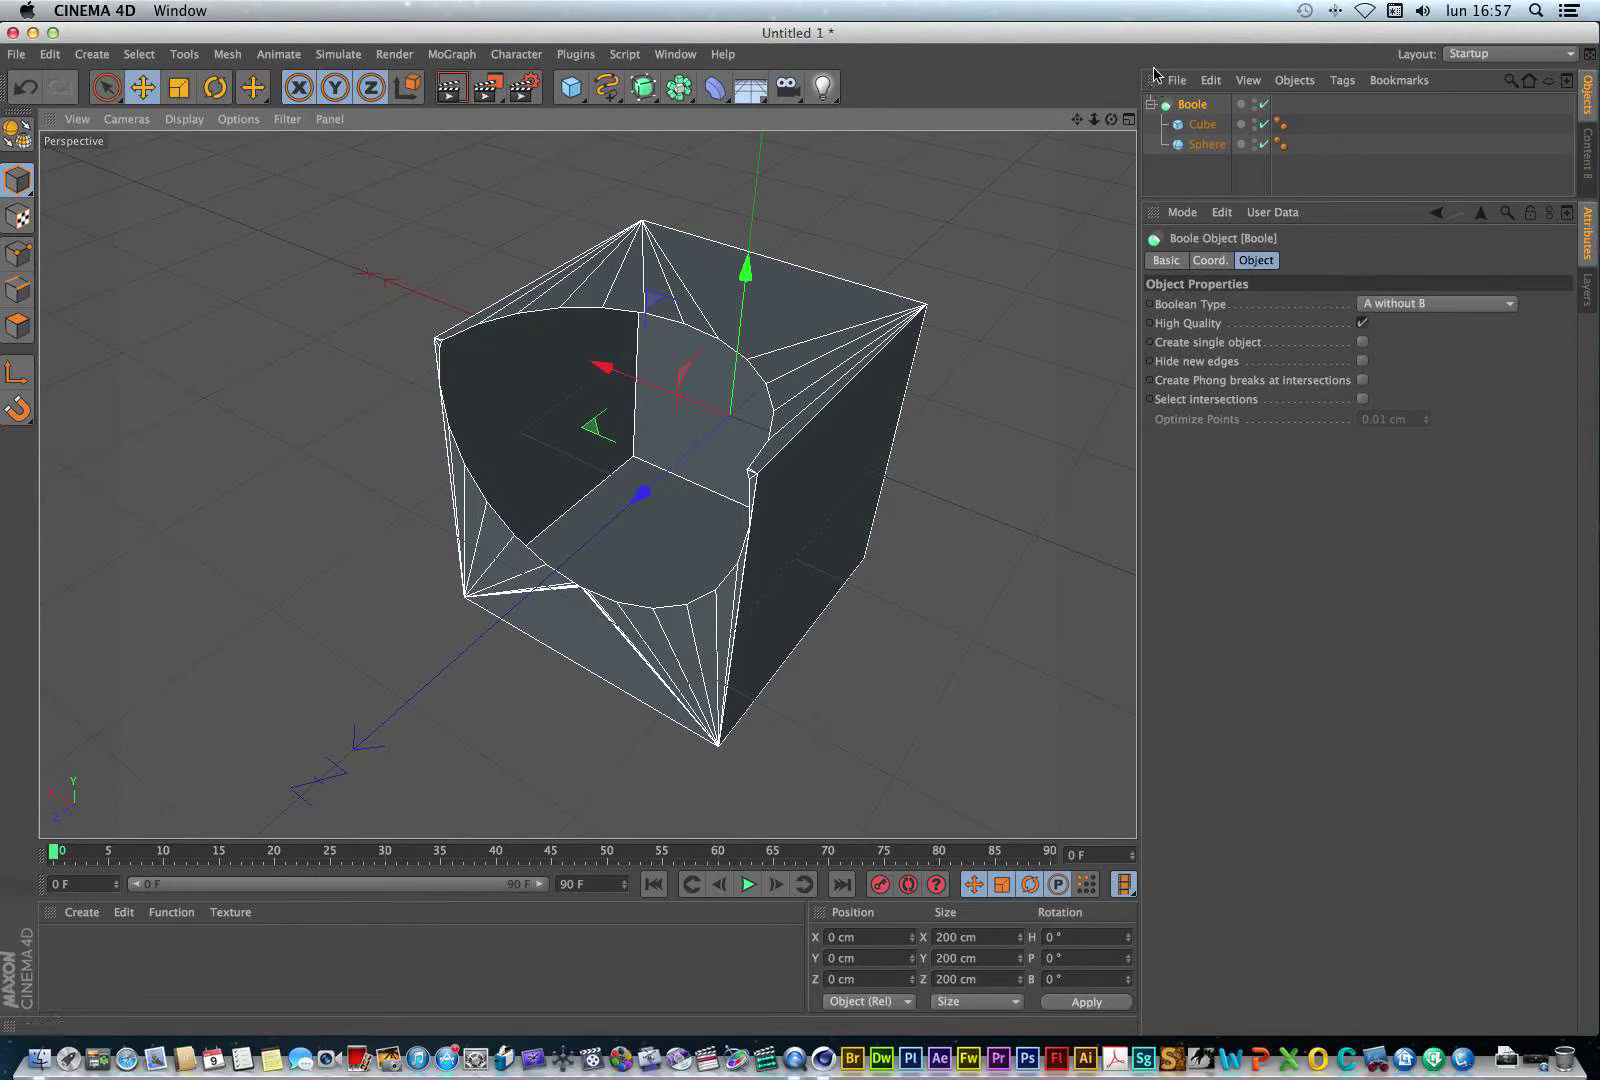
pyautogui.moveTo(1094, 119); pyautogui.dragTo(1030, 132)
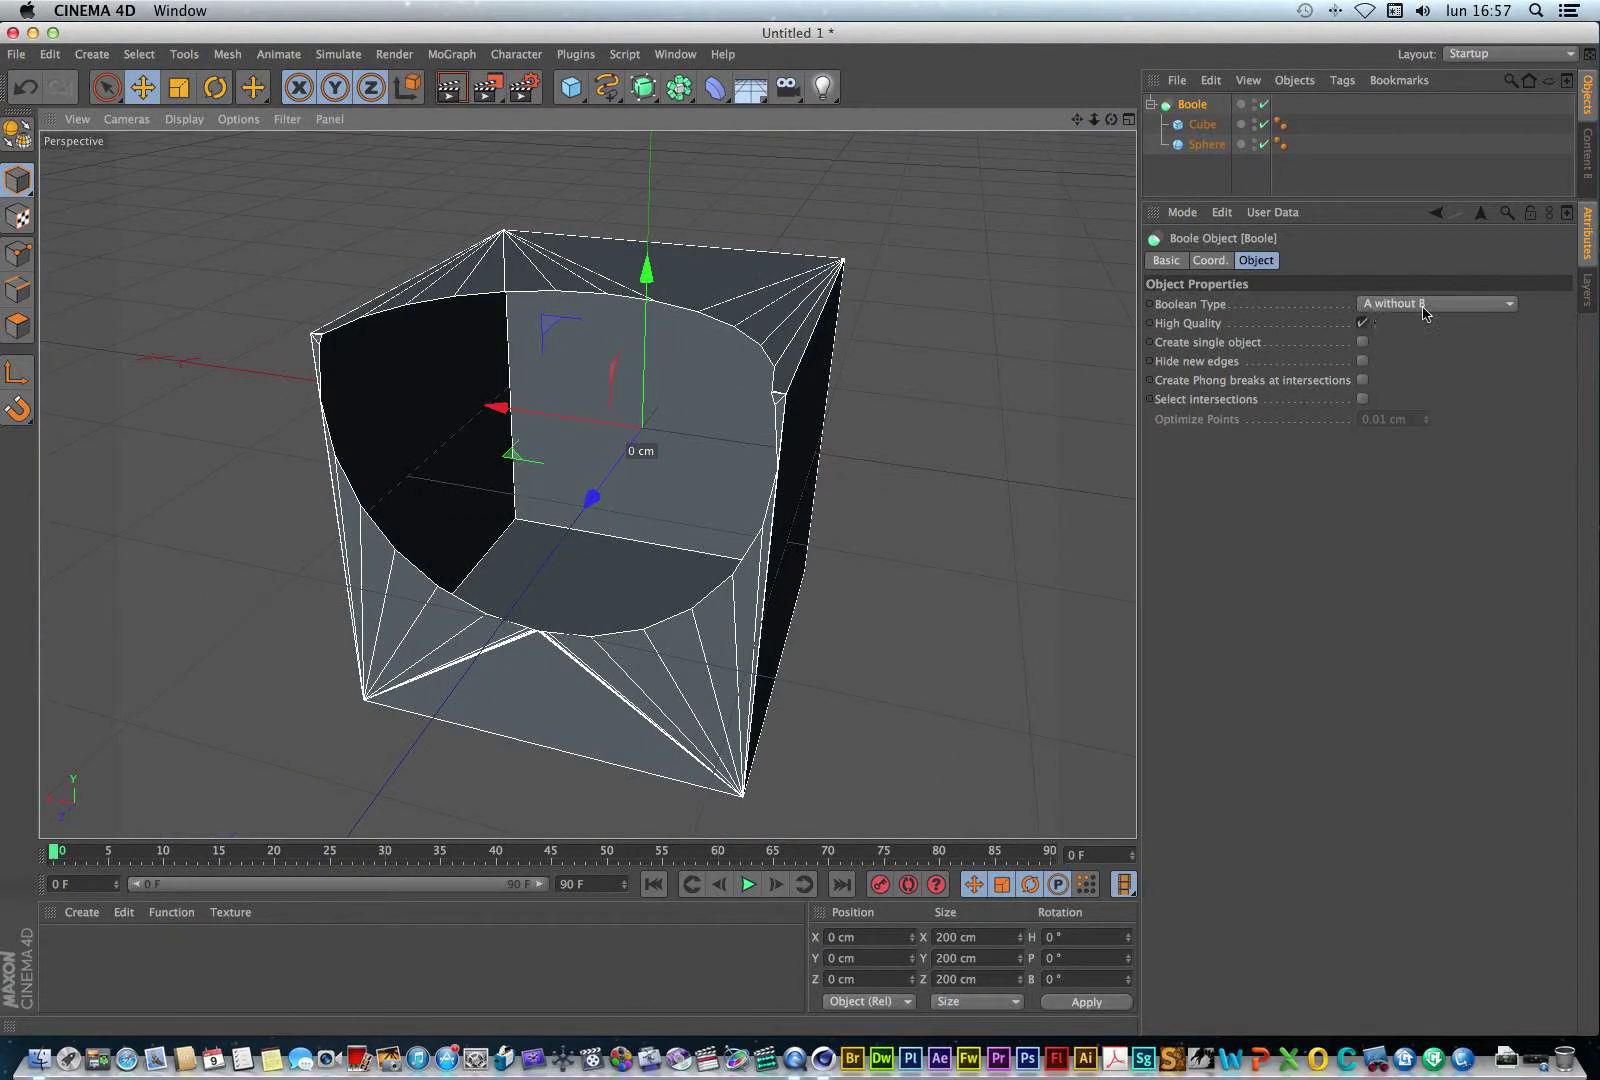
# Set the Boole's Boolean Type to A subtract B.
pyautogui.click(1437, 303)
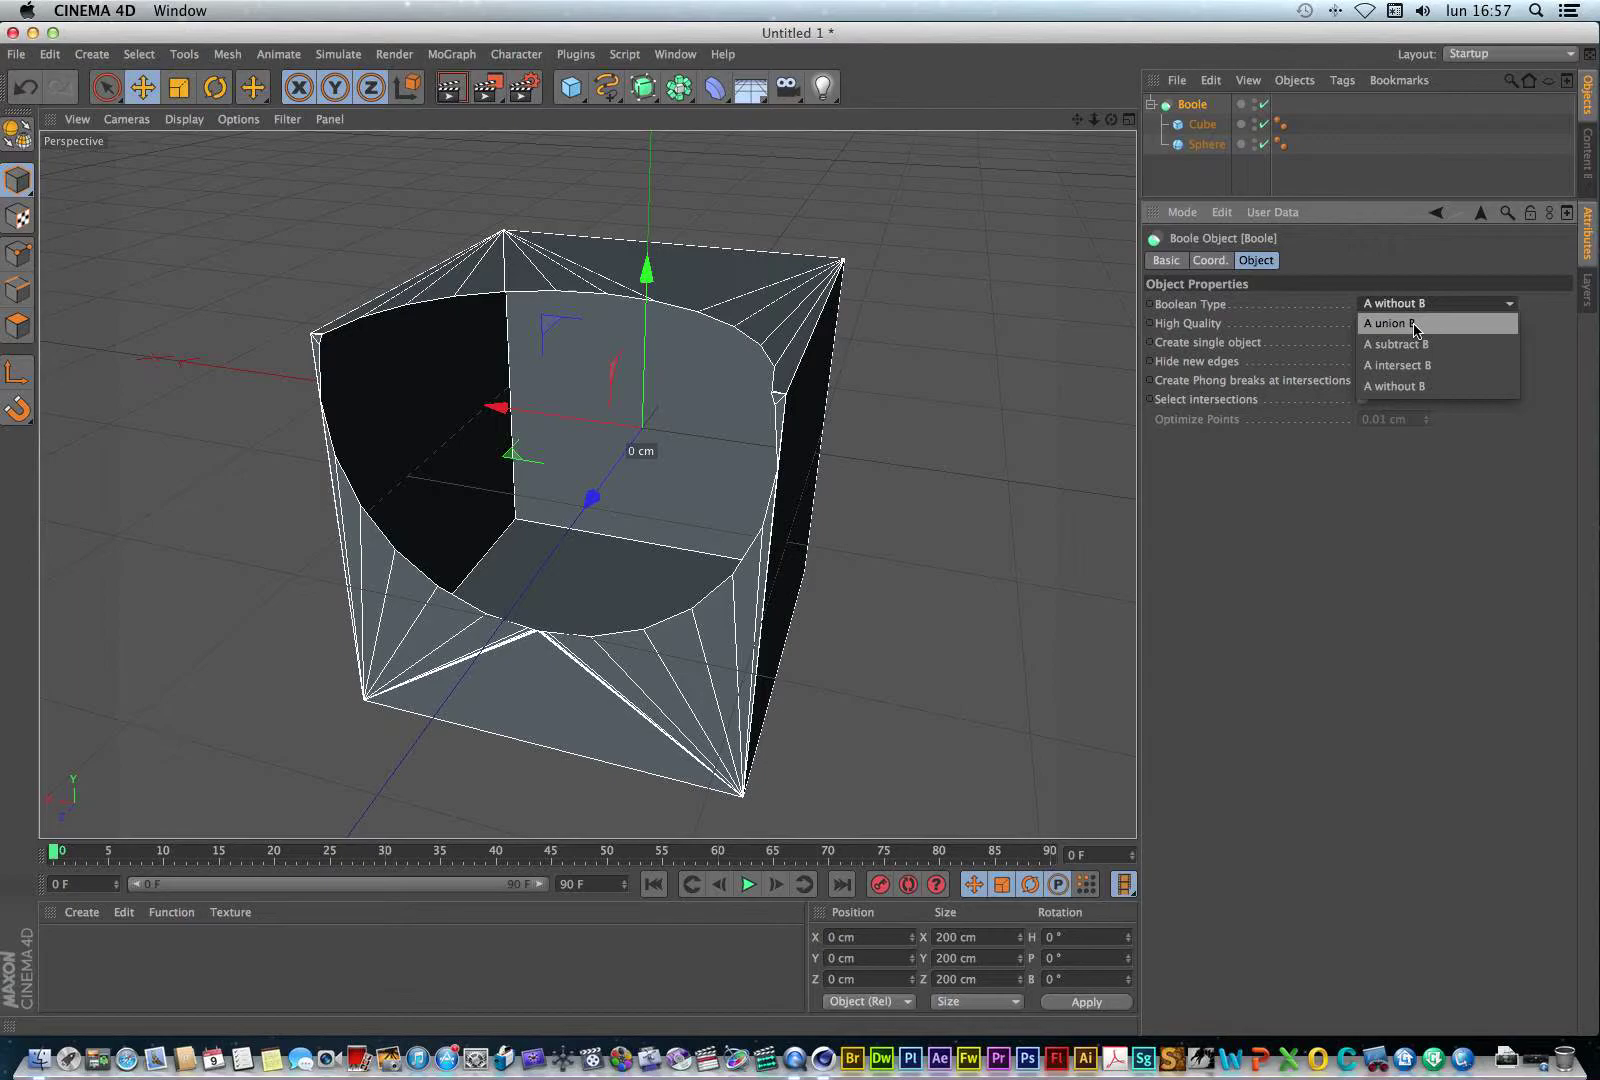
pyautogui.click(1405, 345)
pyautogui.moveTo(1111, 120); pyautogui.dragTo(1018, 125)
# Make the Boole object editable and expand its hierarchy to show the cube and sphere polygon objects.
pyautogui.click(1193, 106)
pyautogui.moveTo(1262, 198); pyautogui.dragTo(1272, 358)
pyautogui.press('c')
pyautogui.moveTo(1111, 121); pyautogui.dragTo(1152, 120)
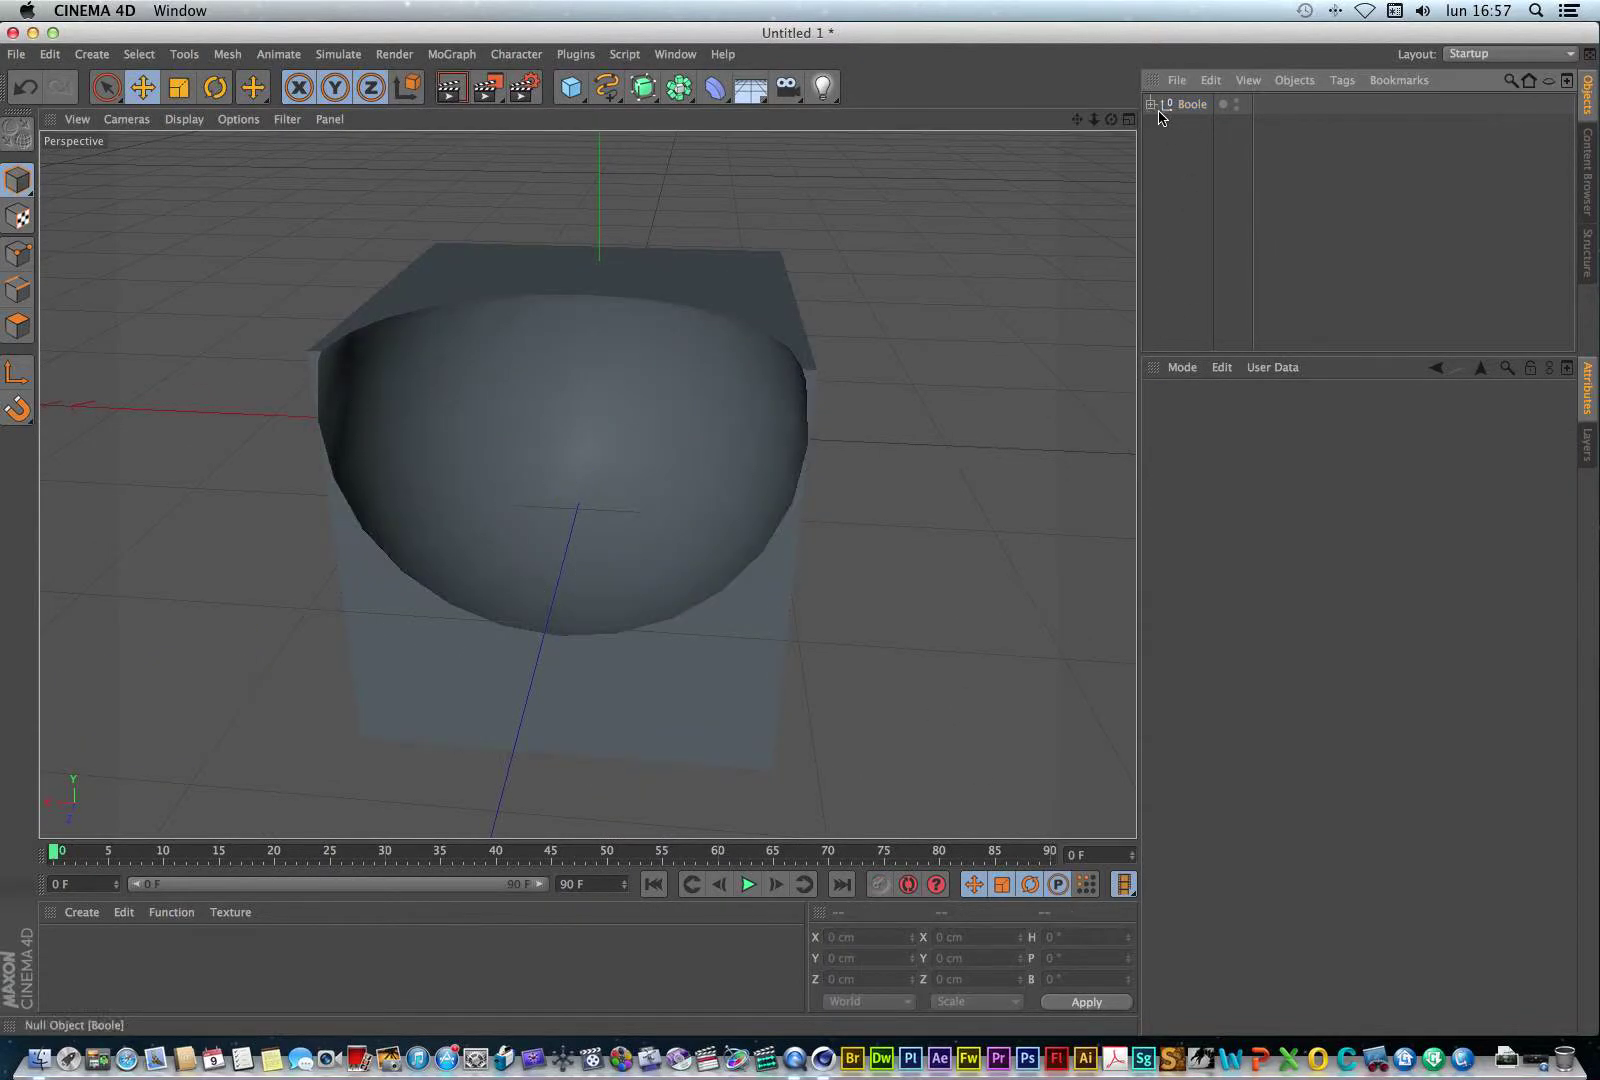
pyautogui.click(1151, 104)
# Pull the converted cube and sphere pieces apart along the Z axis, placing the sphere piece at about 240 cm.
pyautogui.click(1201, 124)
pyautogui.click(1206, 144)
pyautogui.moveTo(1111, 120); pyautogui.dragTo(1206, 168)
pyautogui.click(1201, 124)
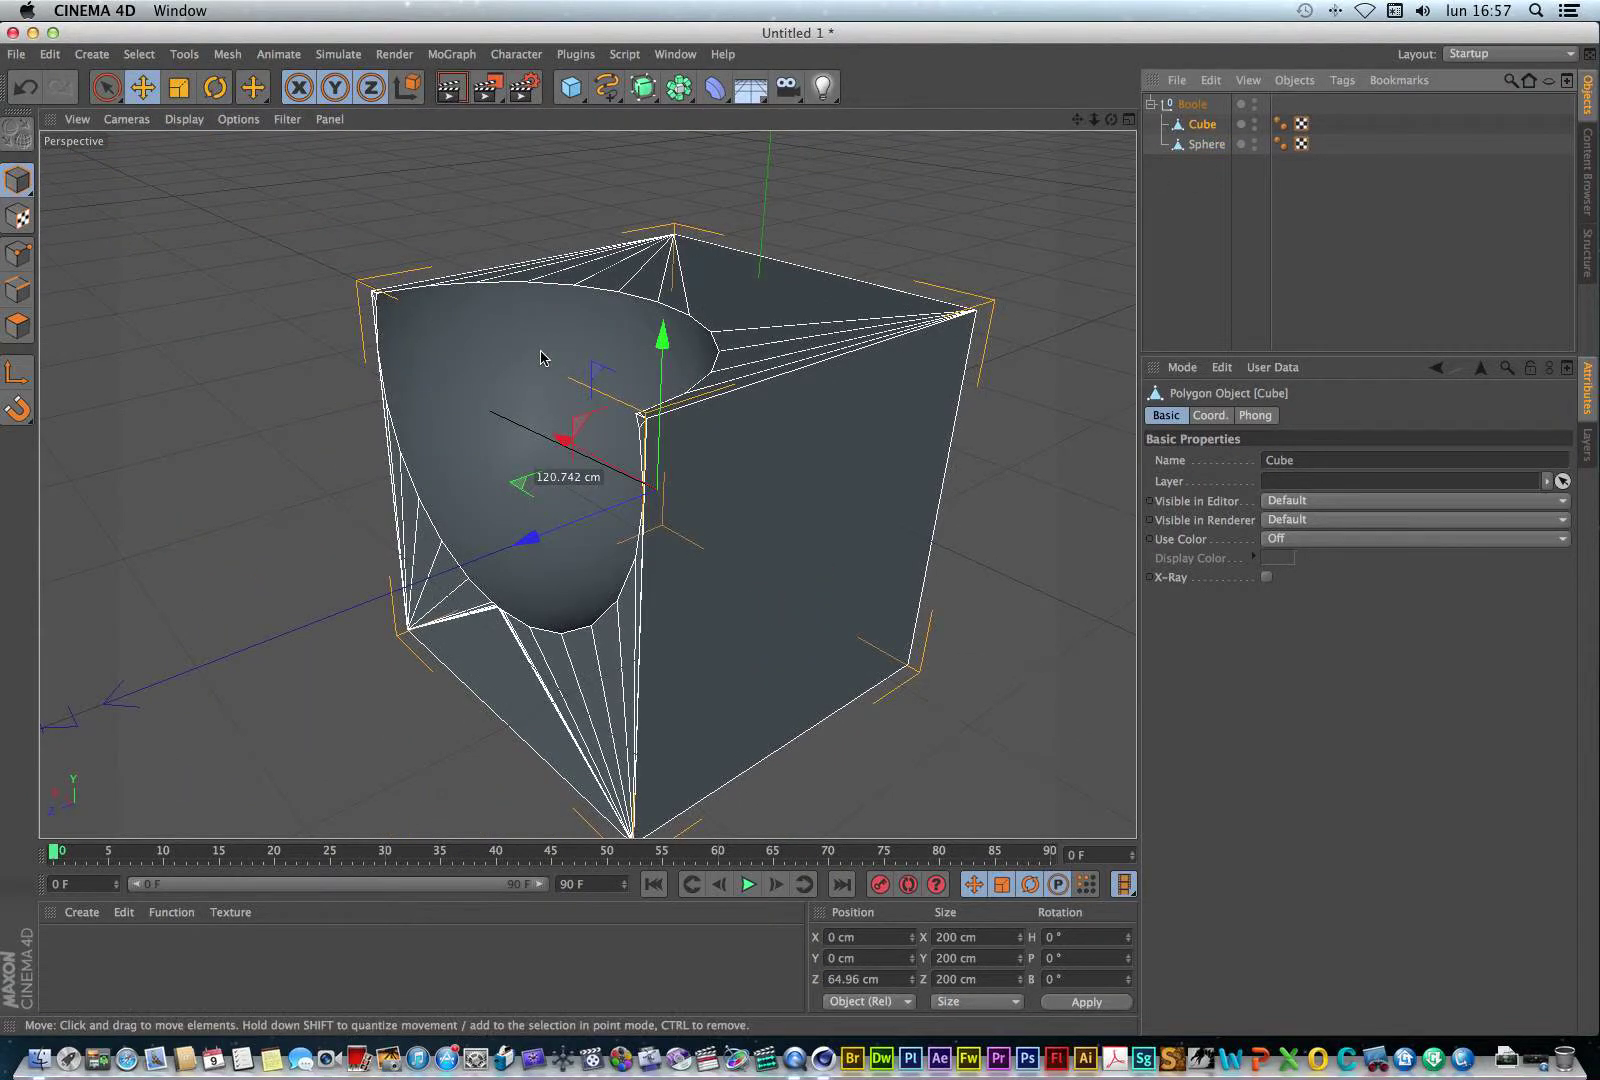
pyautogui.moveTo(528, 536); pyautogui.dragTo(921, 421)
pyautogui.click(1206, 144)
pyautogui.moveTo(414, 456); pyautogui.dragTo(130, 418)
pyautogui.moveTo(587, 485); pyautogui.dragTo(1112, 125)
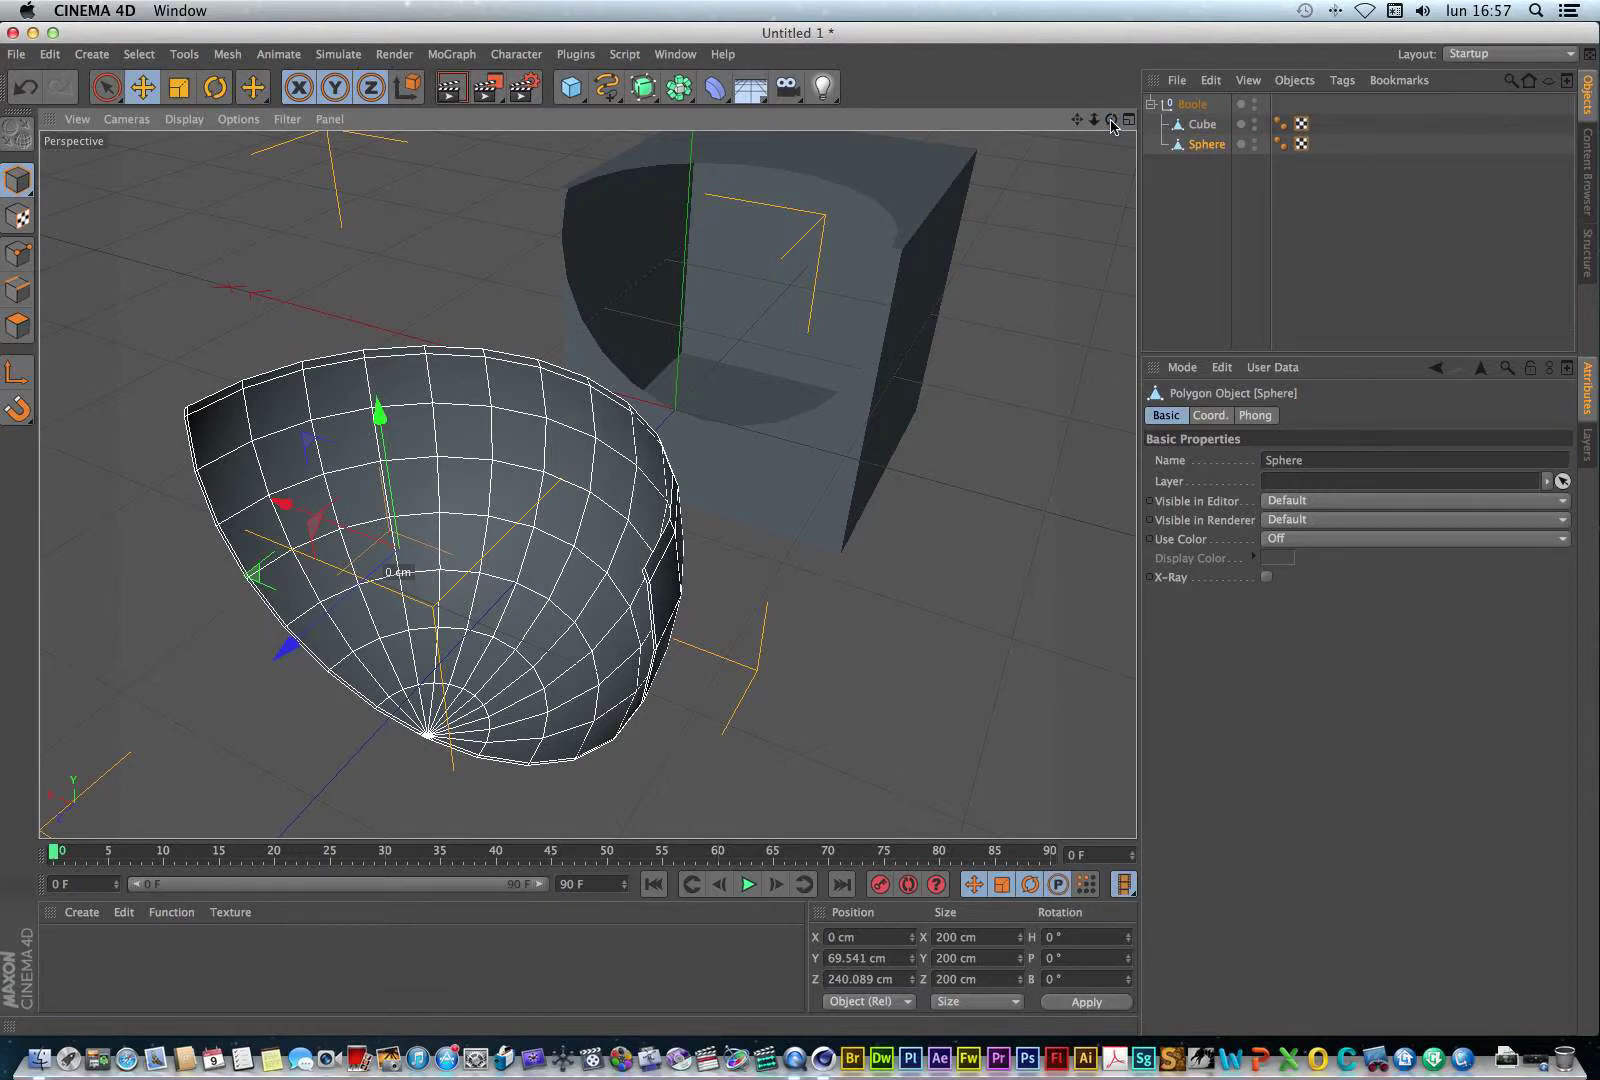
# Undo the piece movements and the conversion to restore the live Boole object with its cube and sphere.
pyautogui.press('super+z')
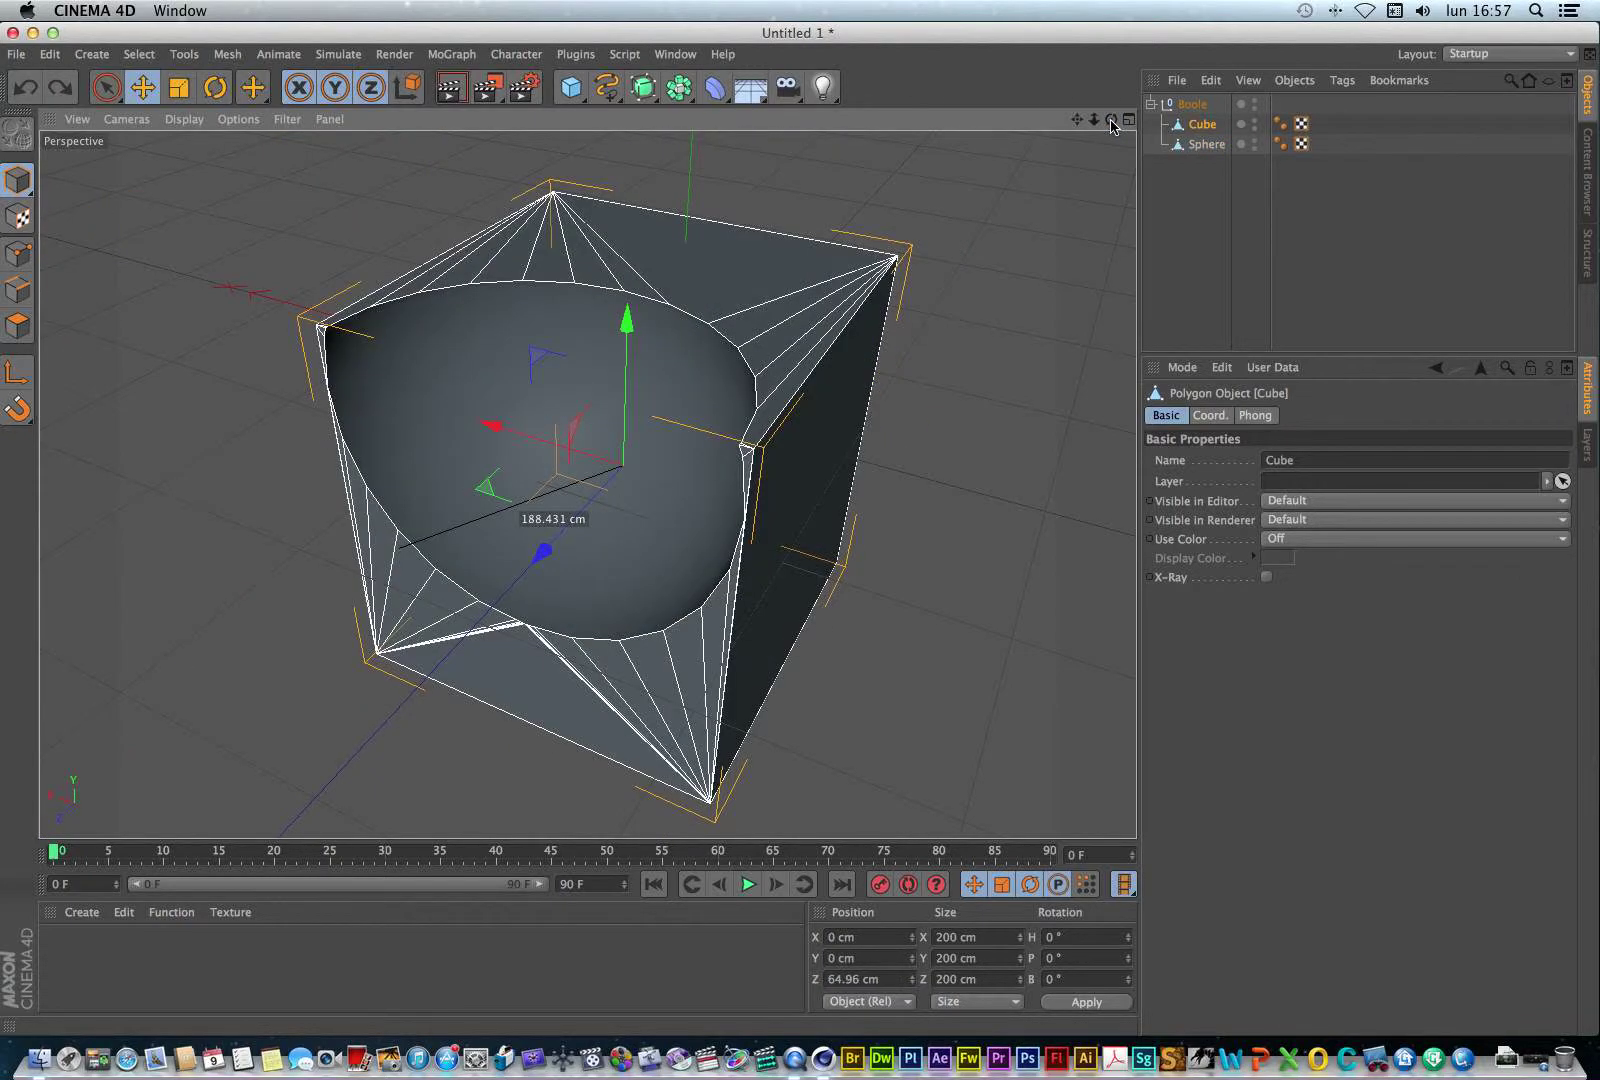
pyautogui.click(1190, 104)
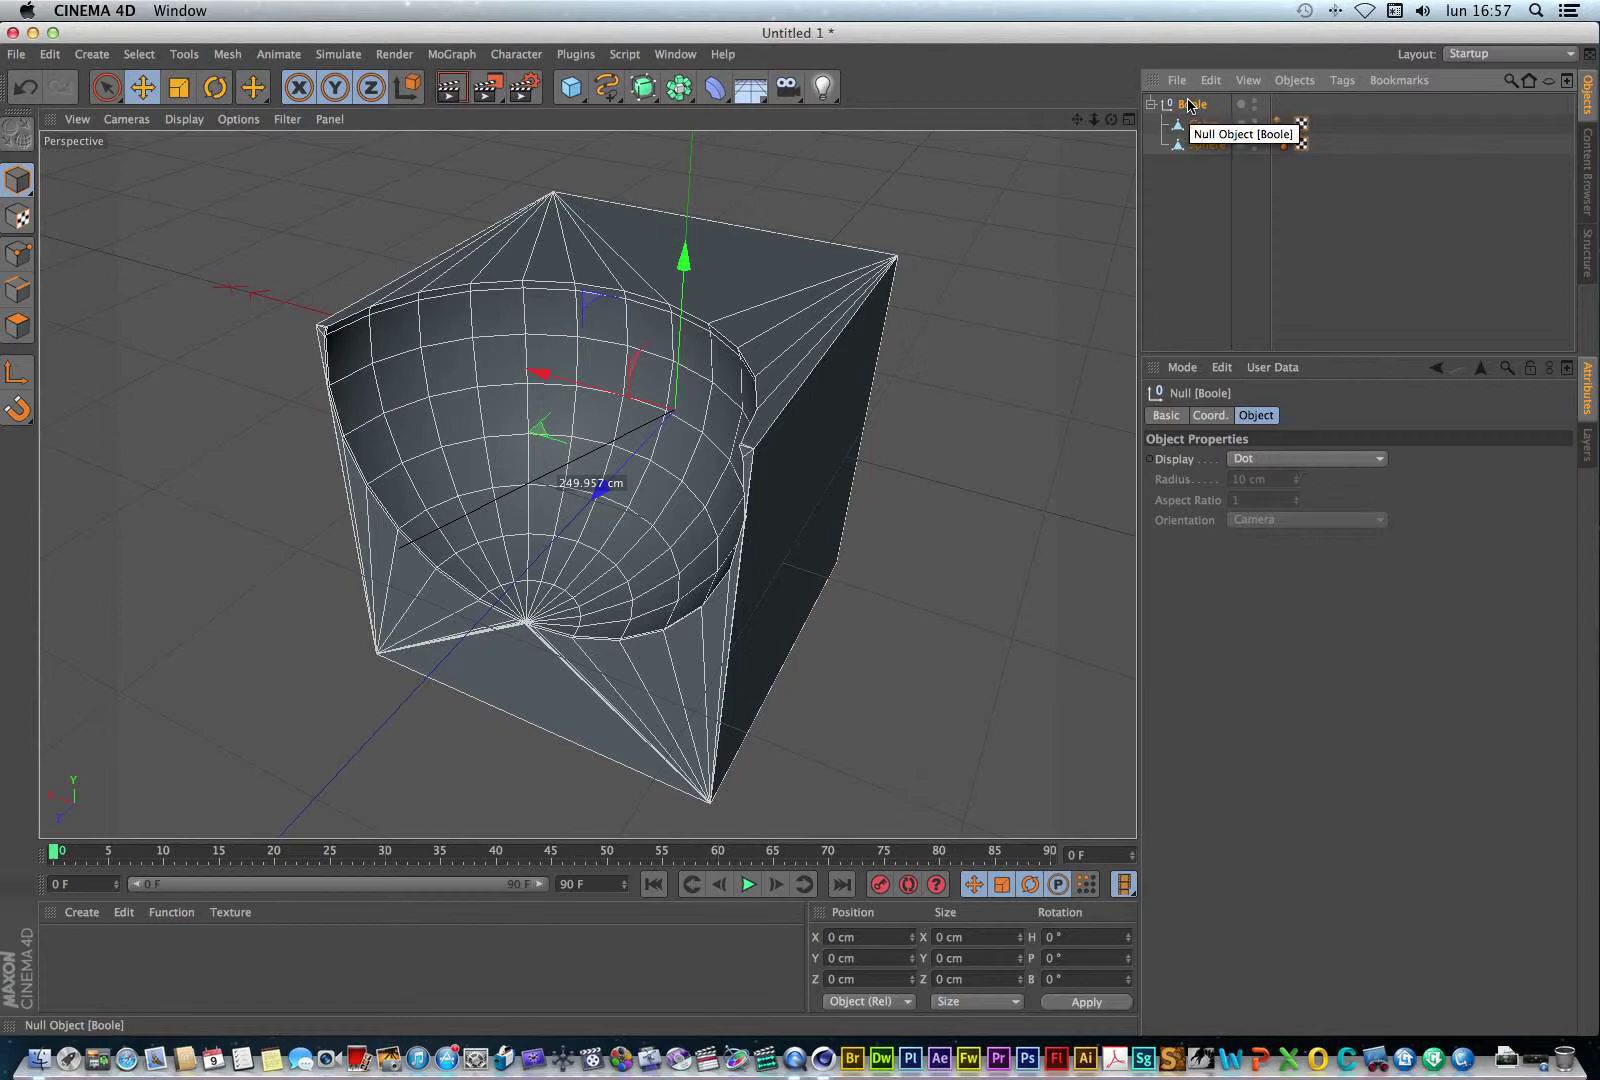
pyautogui.press('super+z')
pyautogui.press('super+z')
pyautogui.press('super+z')
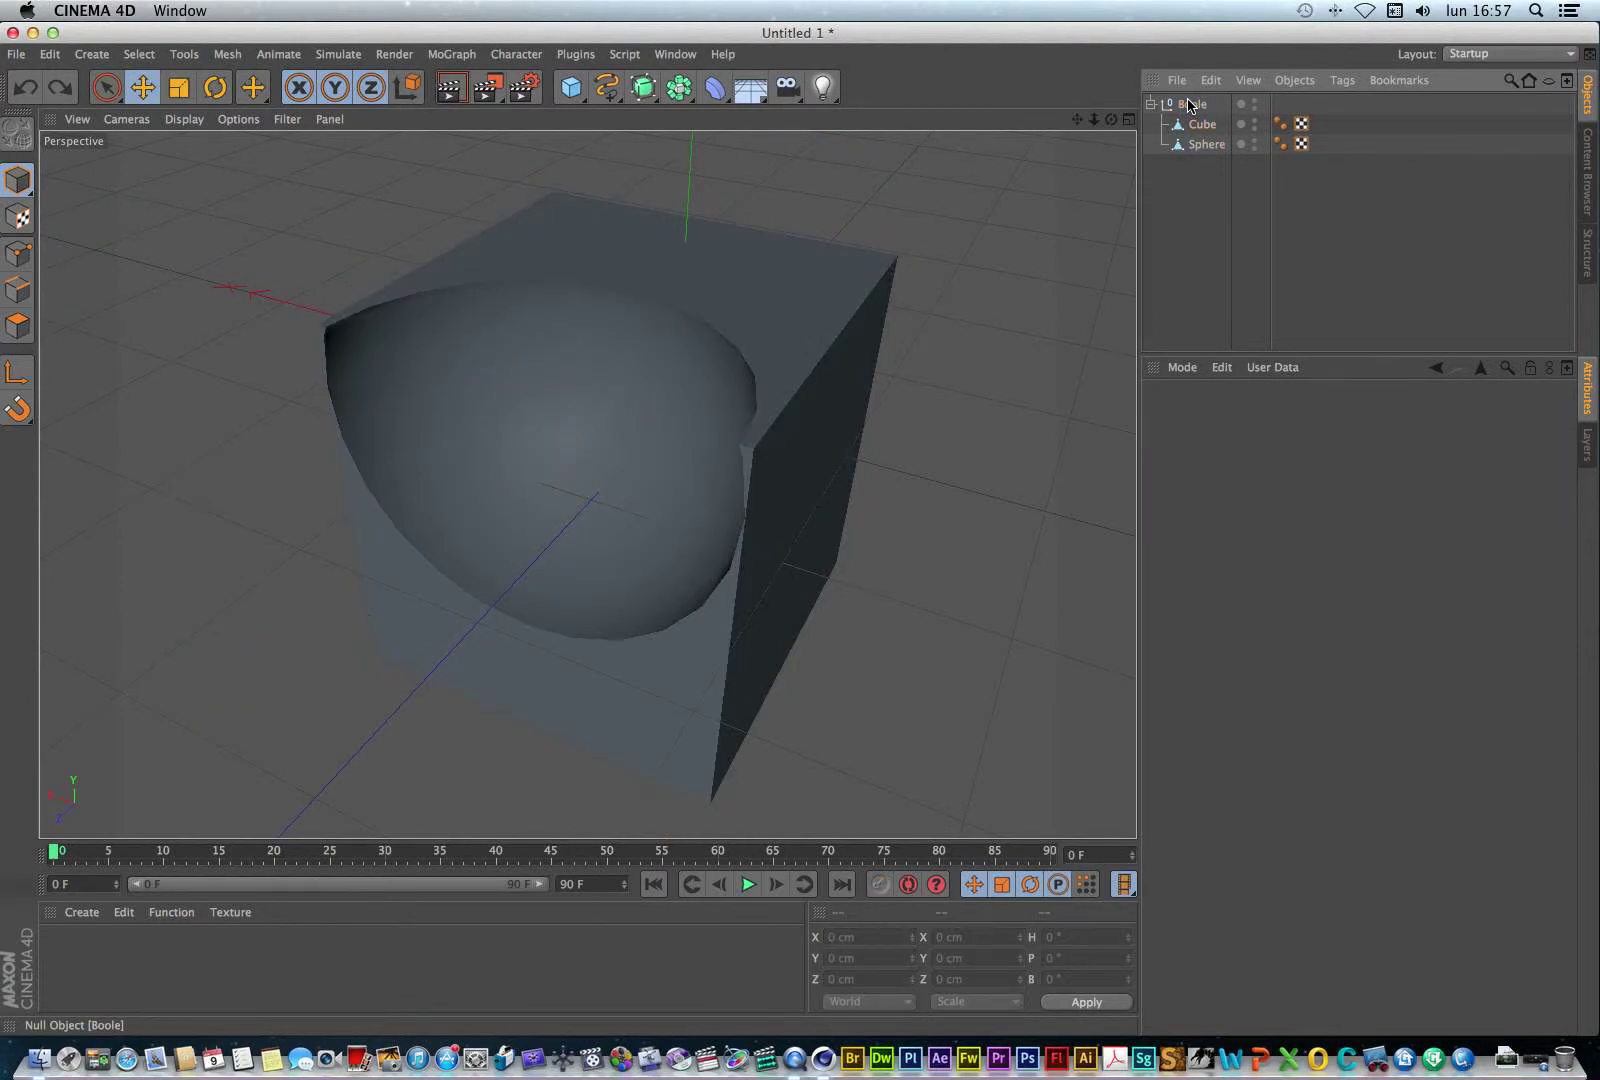
pyautogui.press('super+z')
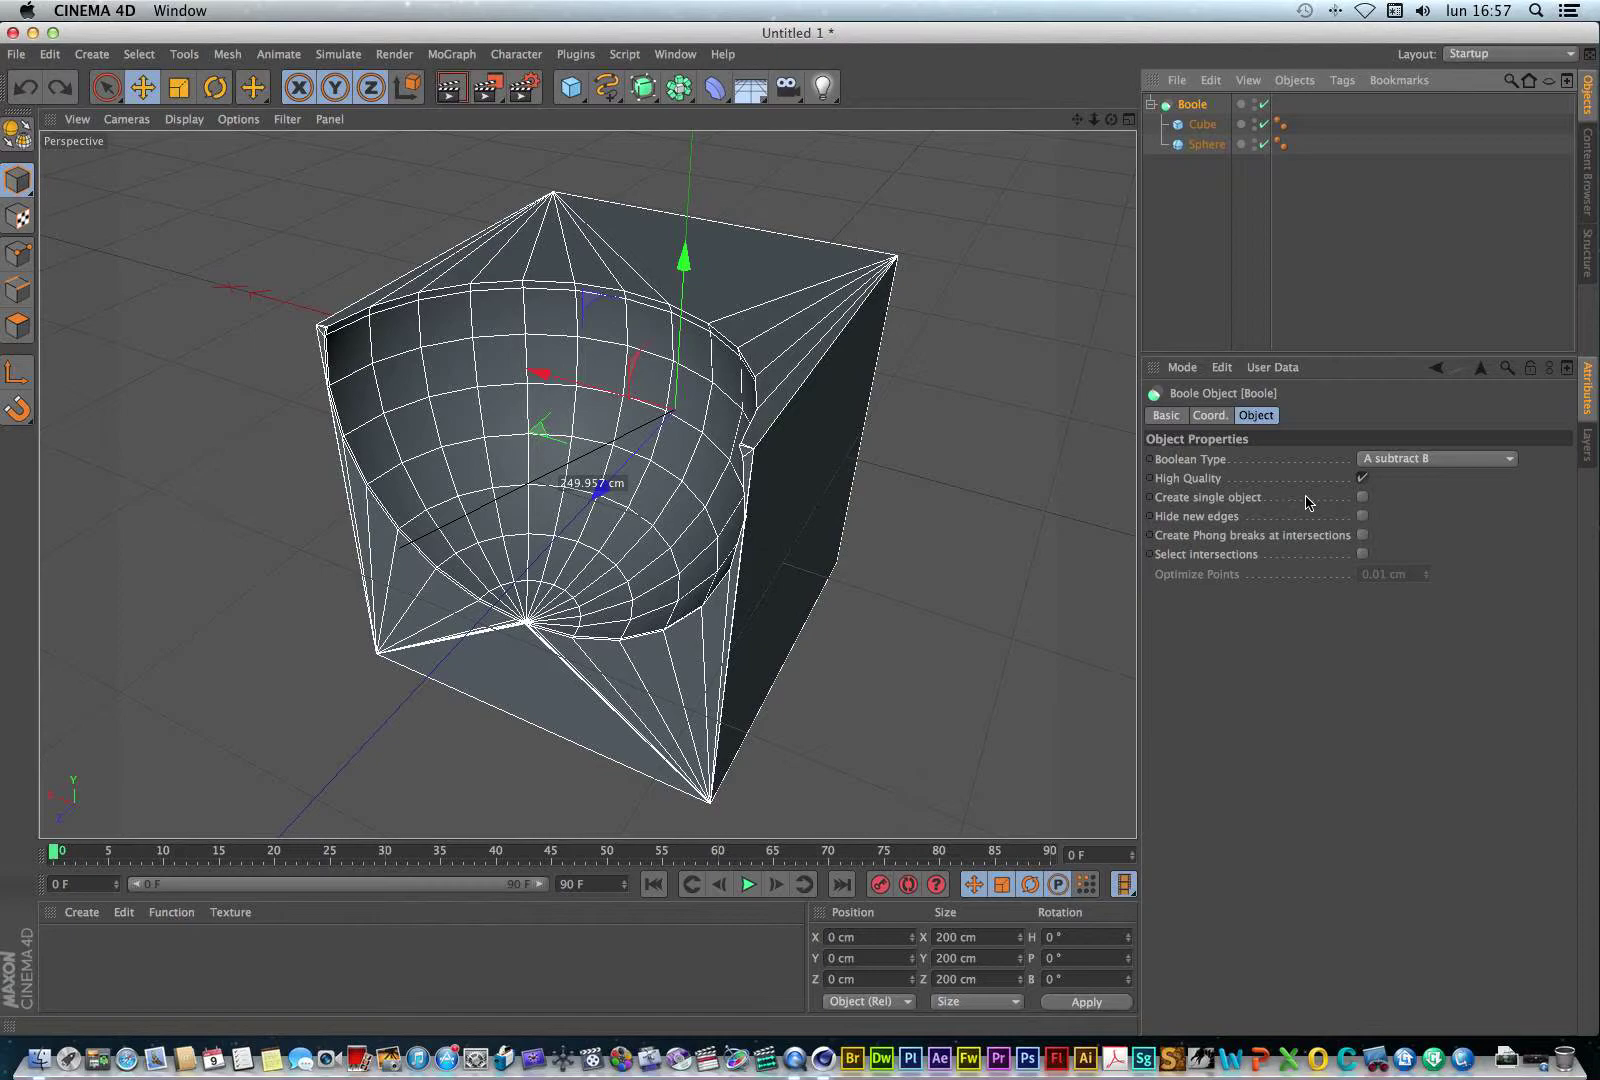
# Enable Create single object on the Boole and convert it into one editable polygon object.
pyautogui.click(1363, 497)
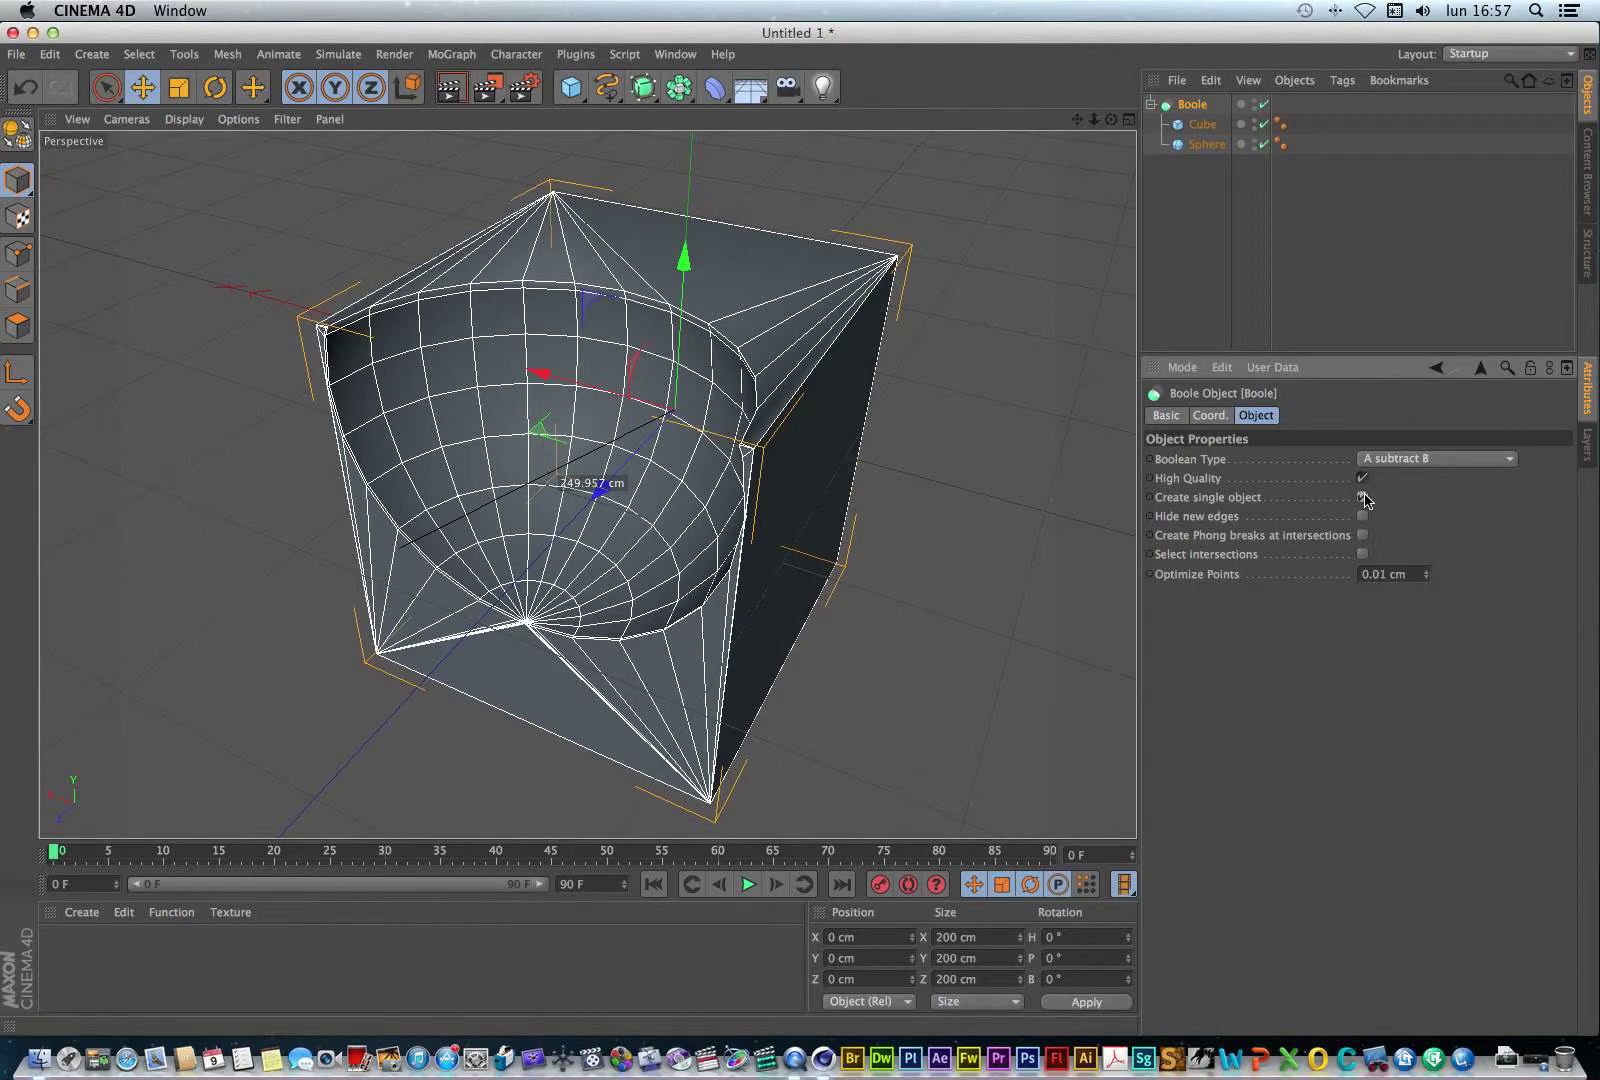
pyautogui.click(1190, 104)
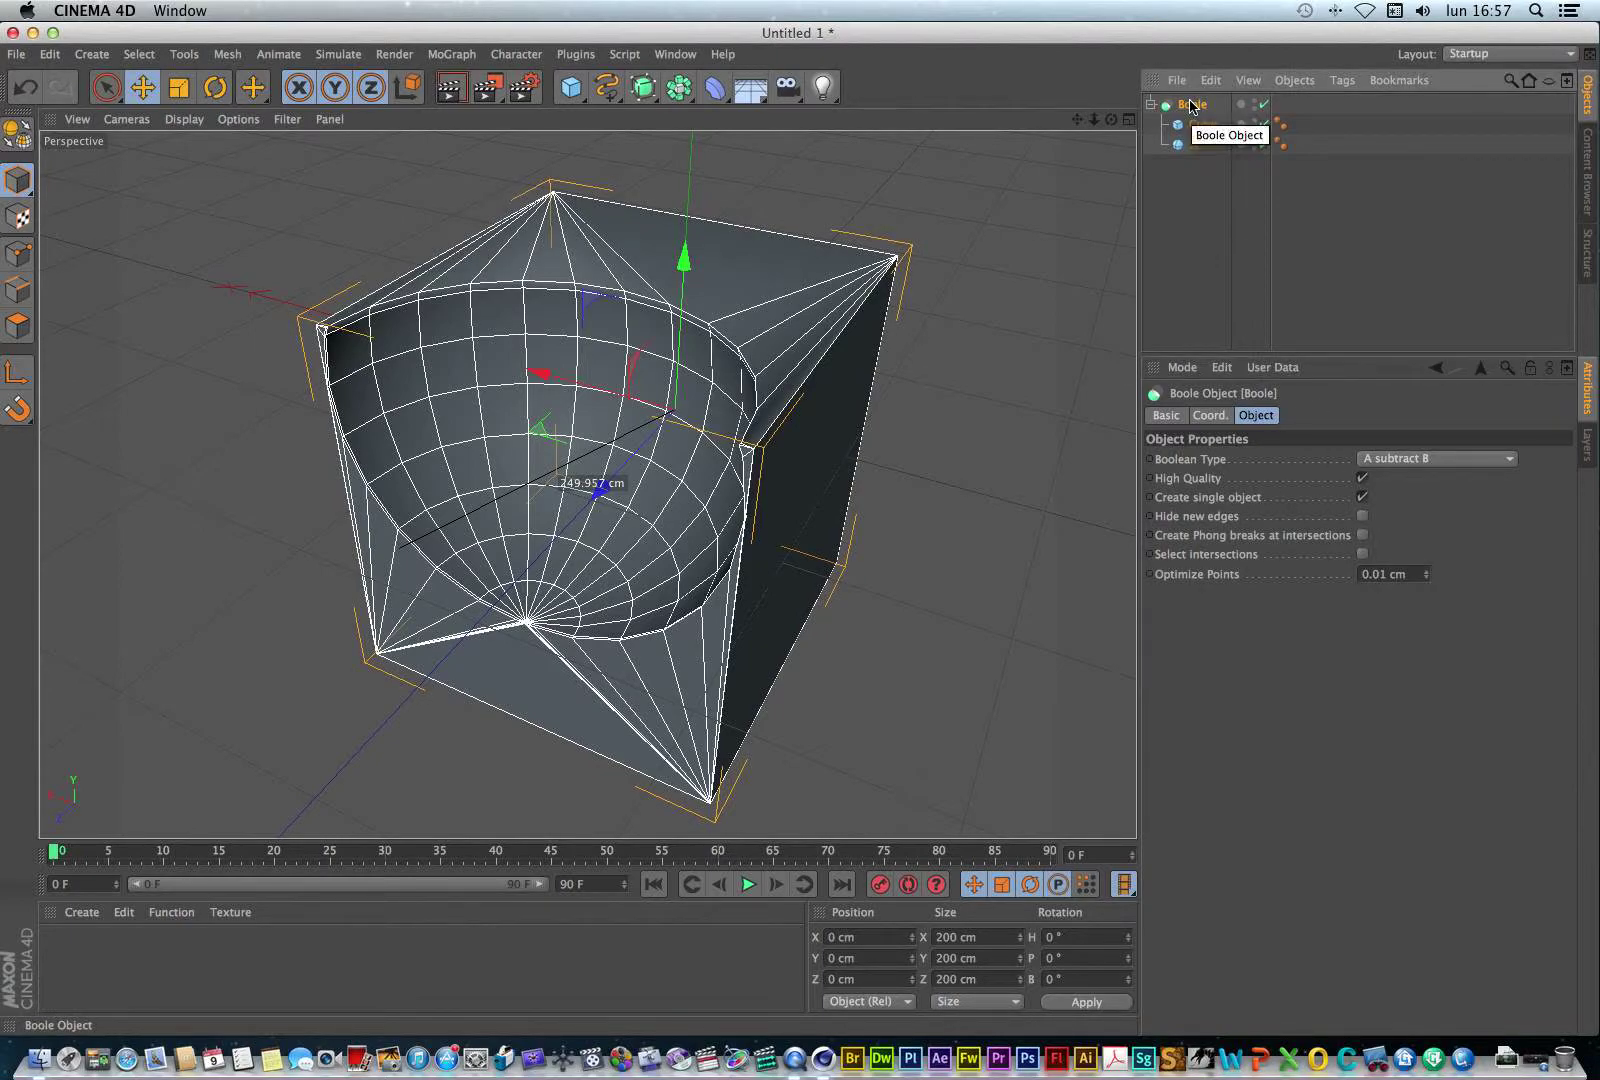
pyautogui.press('c')
pyautogui.click(1150, 104)
pyautogui.click(1205, 125)
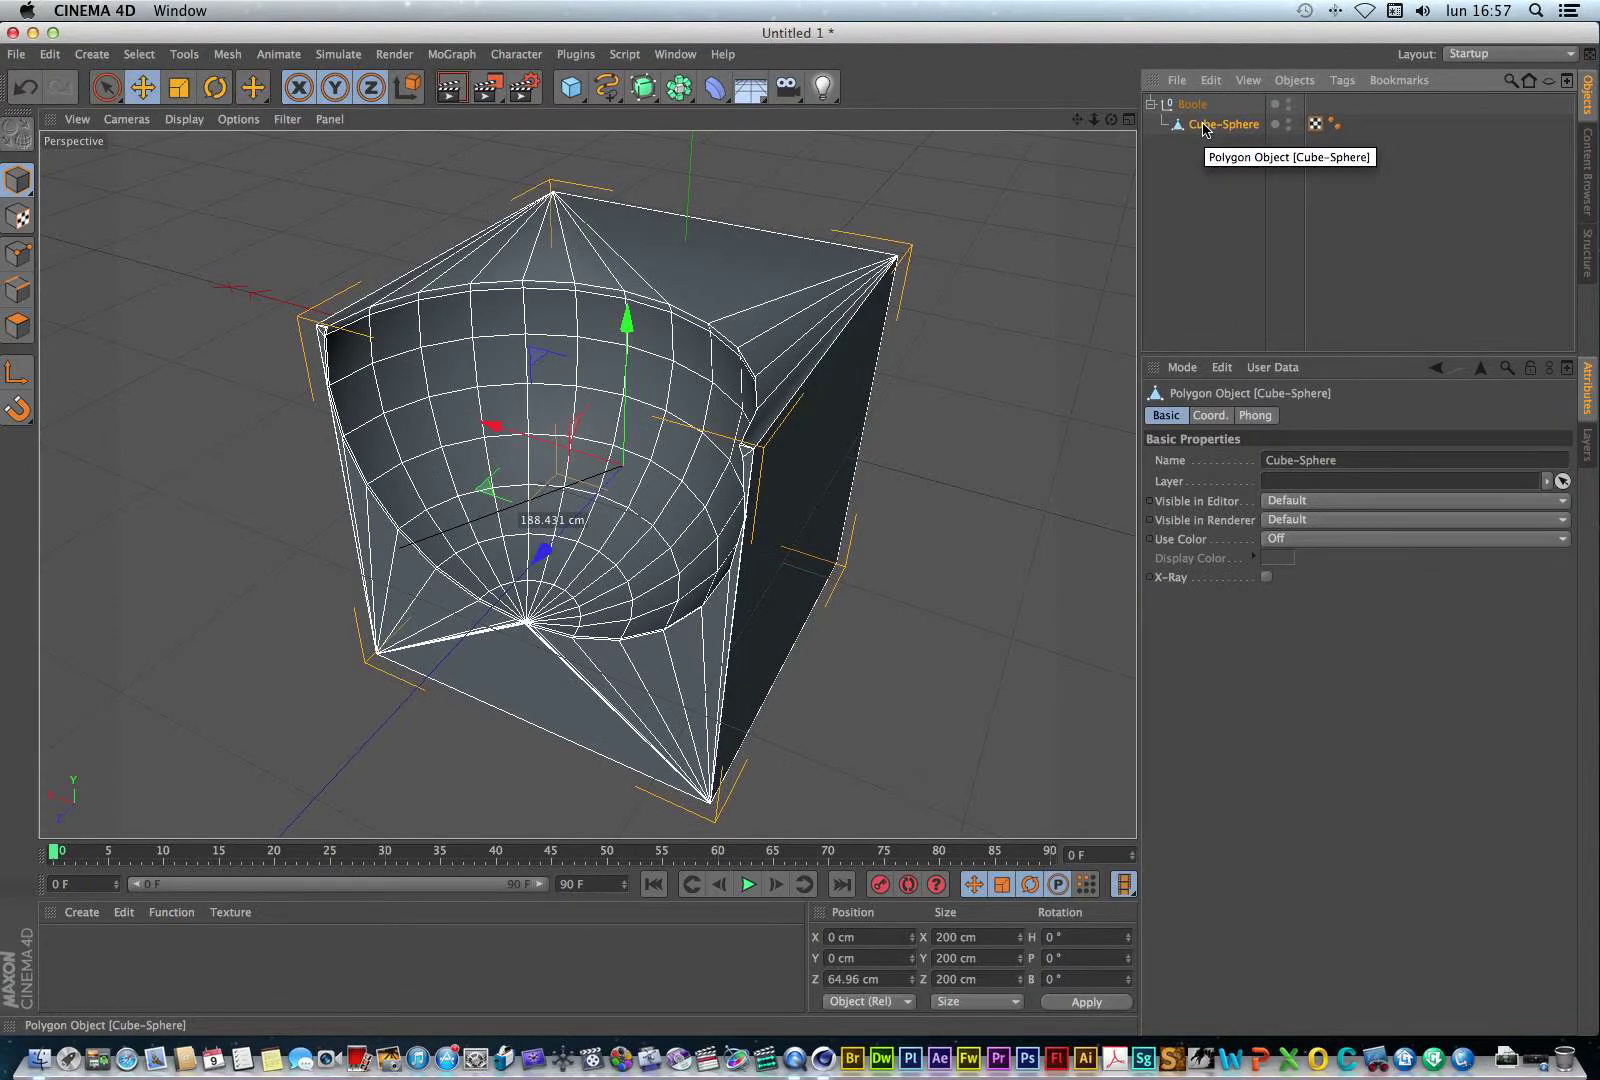
# Try moving a point on the cavity's upper rim in point mode and undo the move.
pyautogui.moveTo(1077, 120); pyautogui.dragTo(1077, 217)
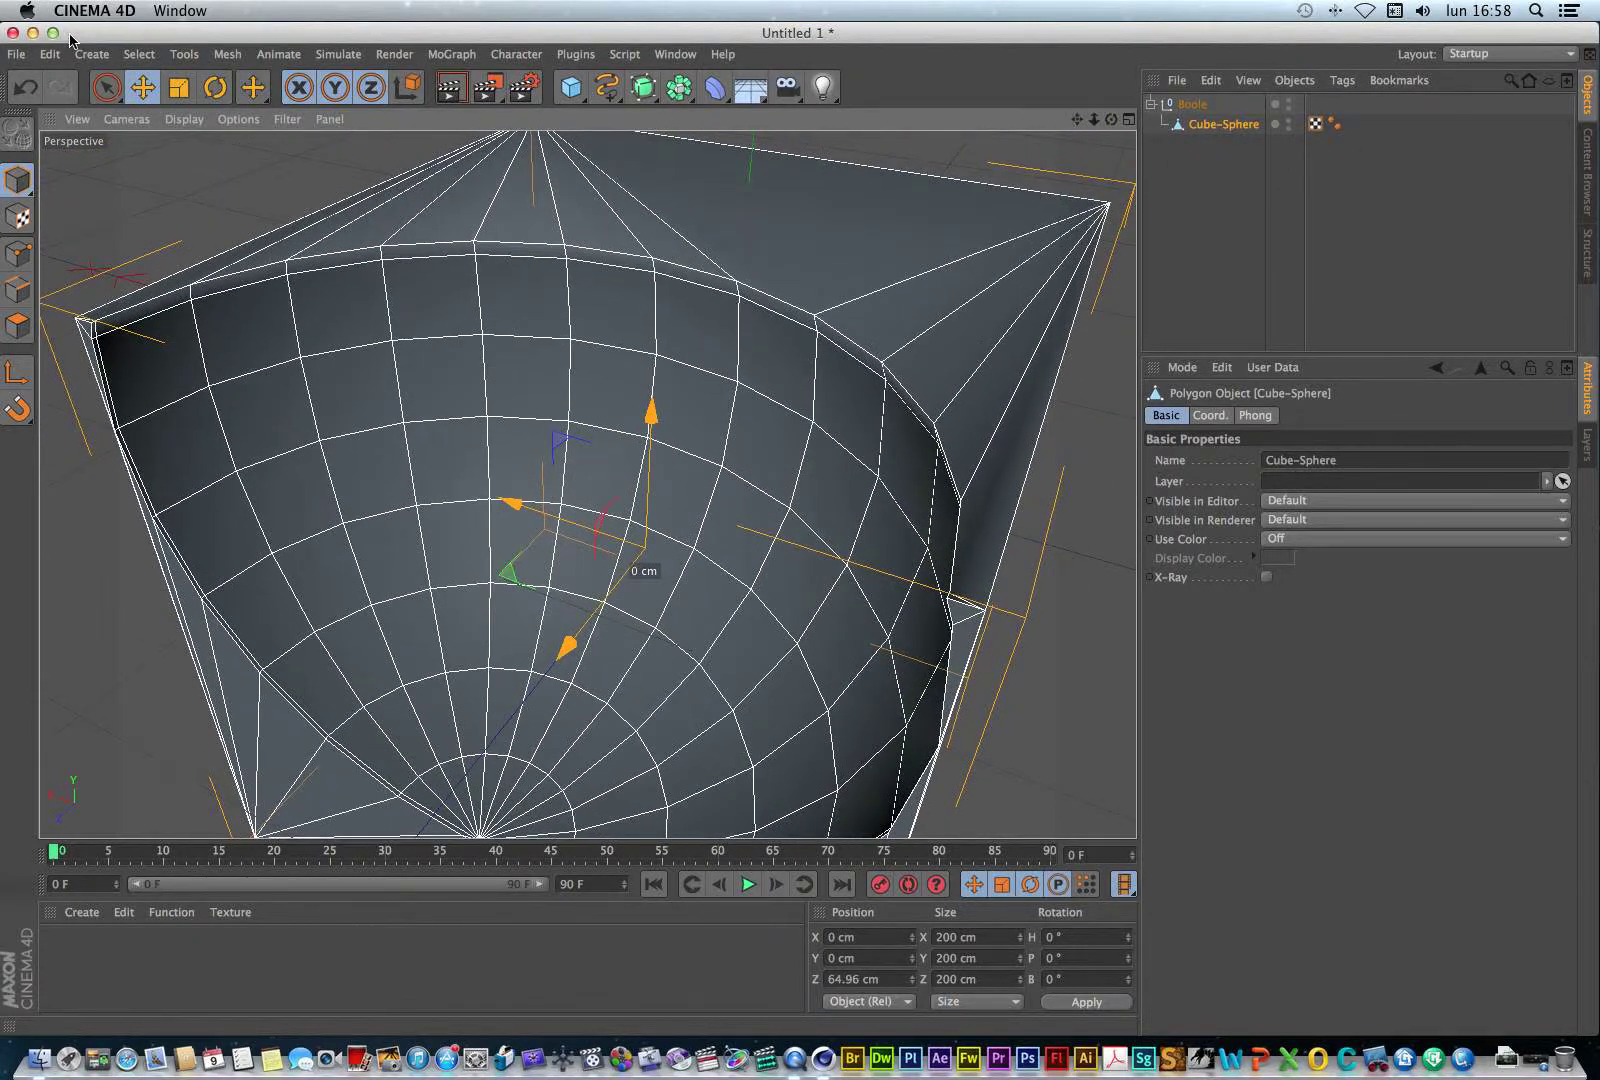
pyautogui.click(108, 86)
pyautogui.click(18, 253)
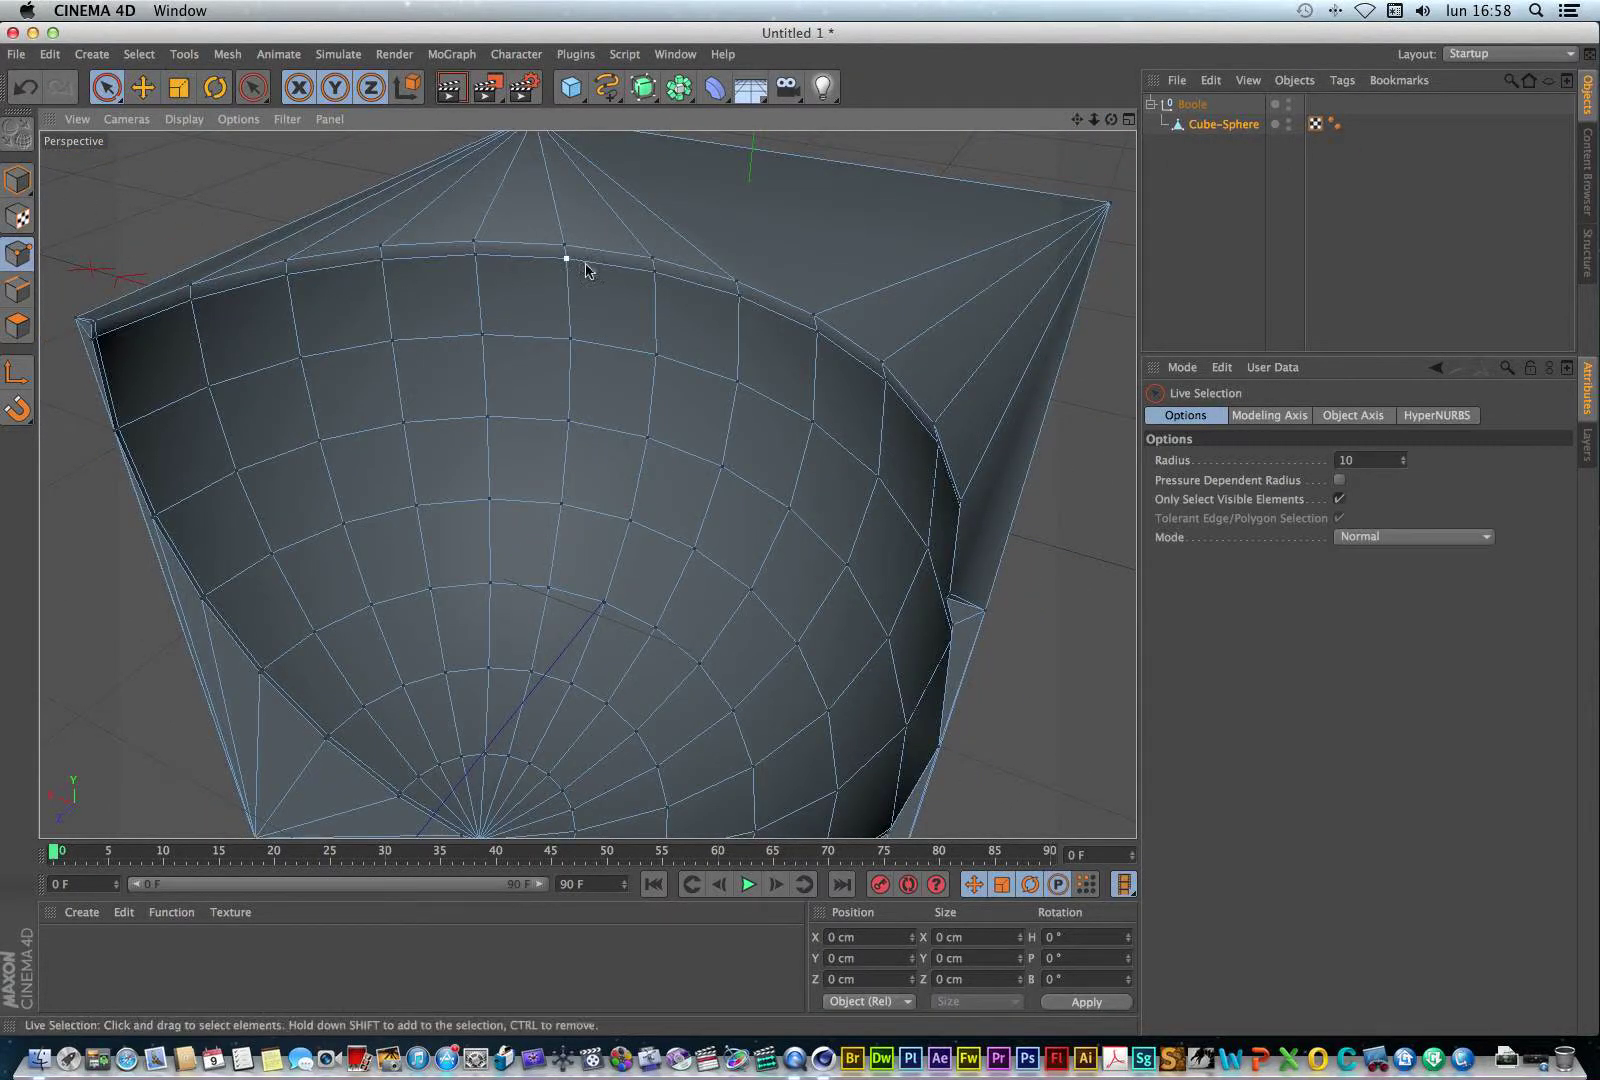
pyautogui.click(651, 258)
pyautogui.moveTo(645, 183); pyautogui.dragTo(614, 157)
pyautogui.hotkey('ctrl', 'z')
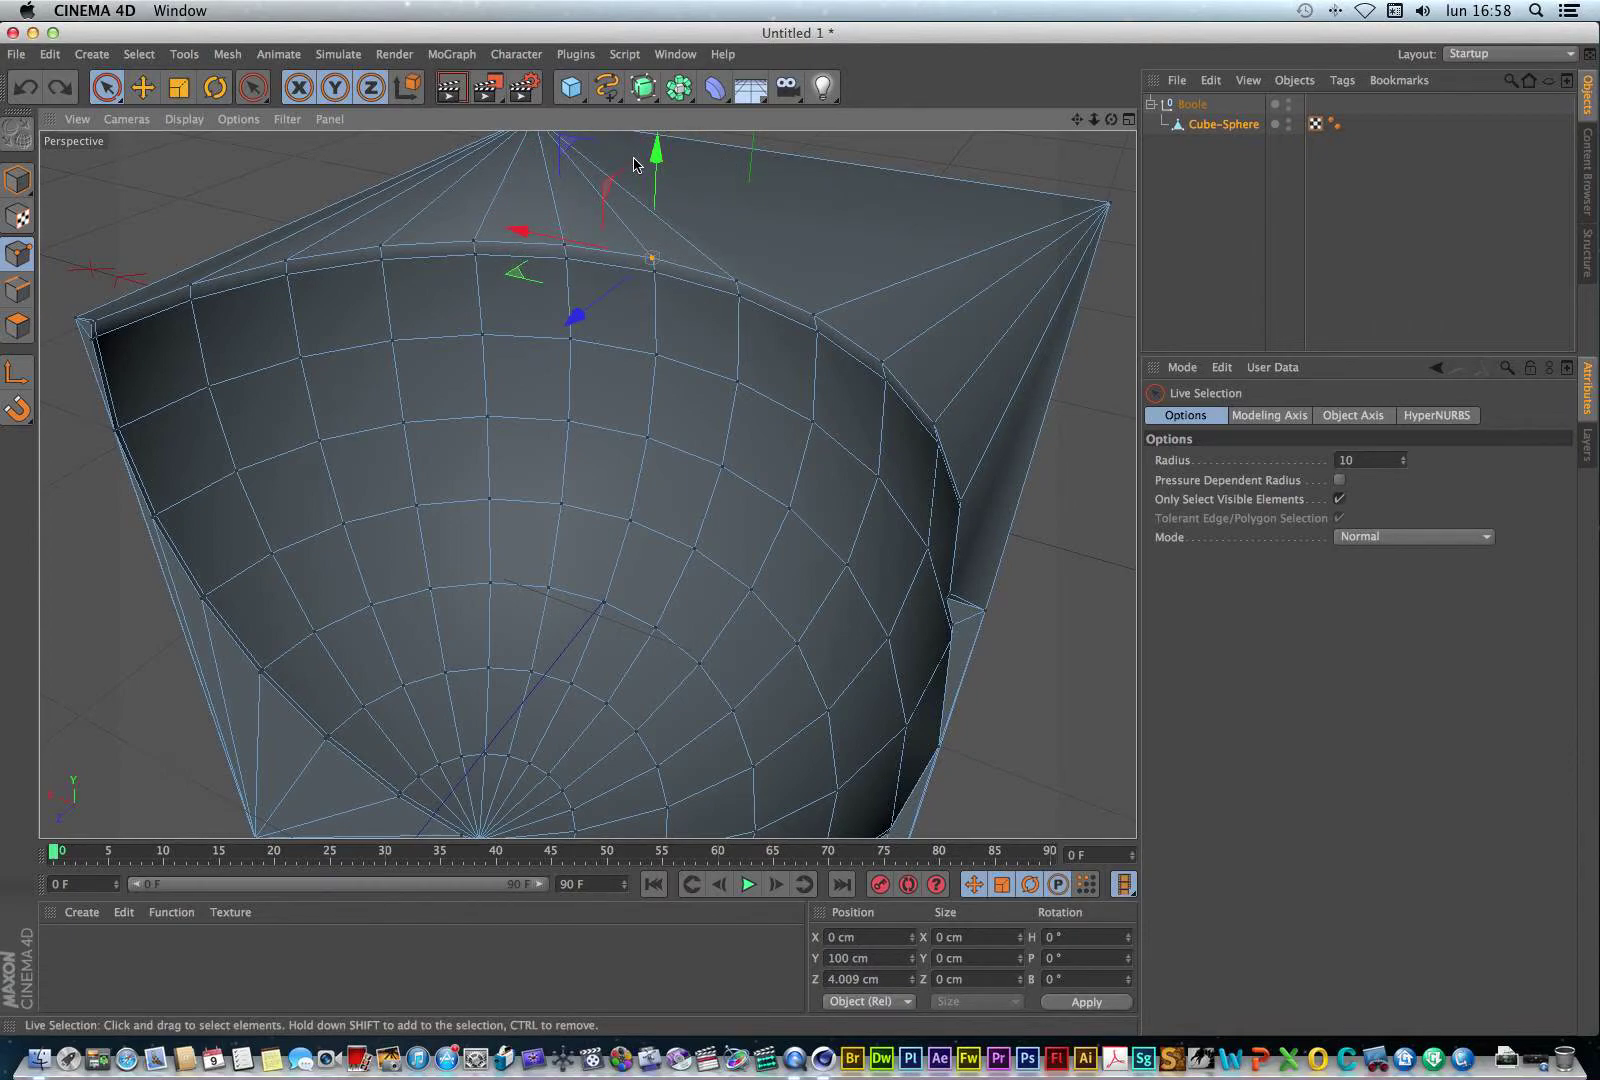
# Undo the conversion to polygons and reselect the live Boole object.
pyautogui.scroll(-3, 587, 484)
pyautogui.scroll(-2, 587, 484)
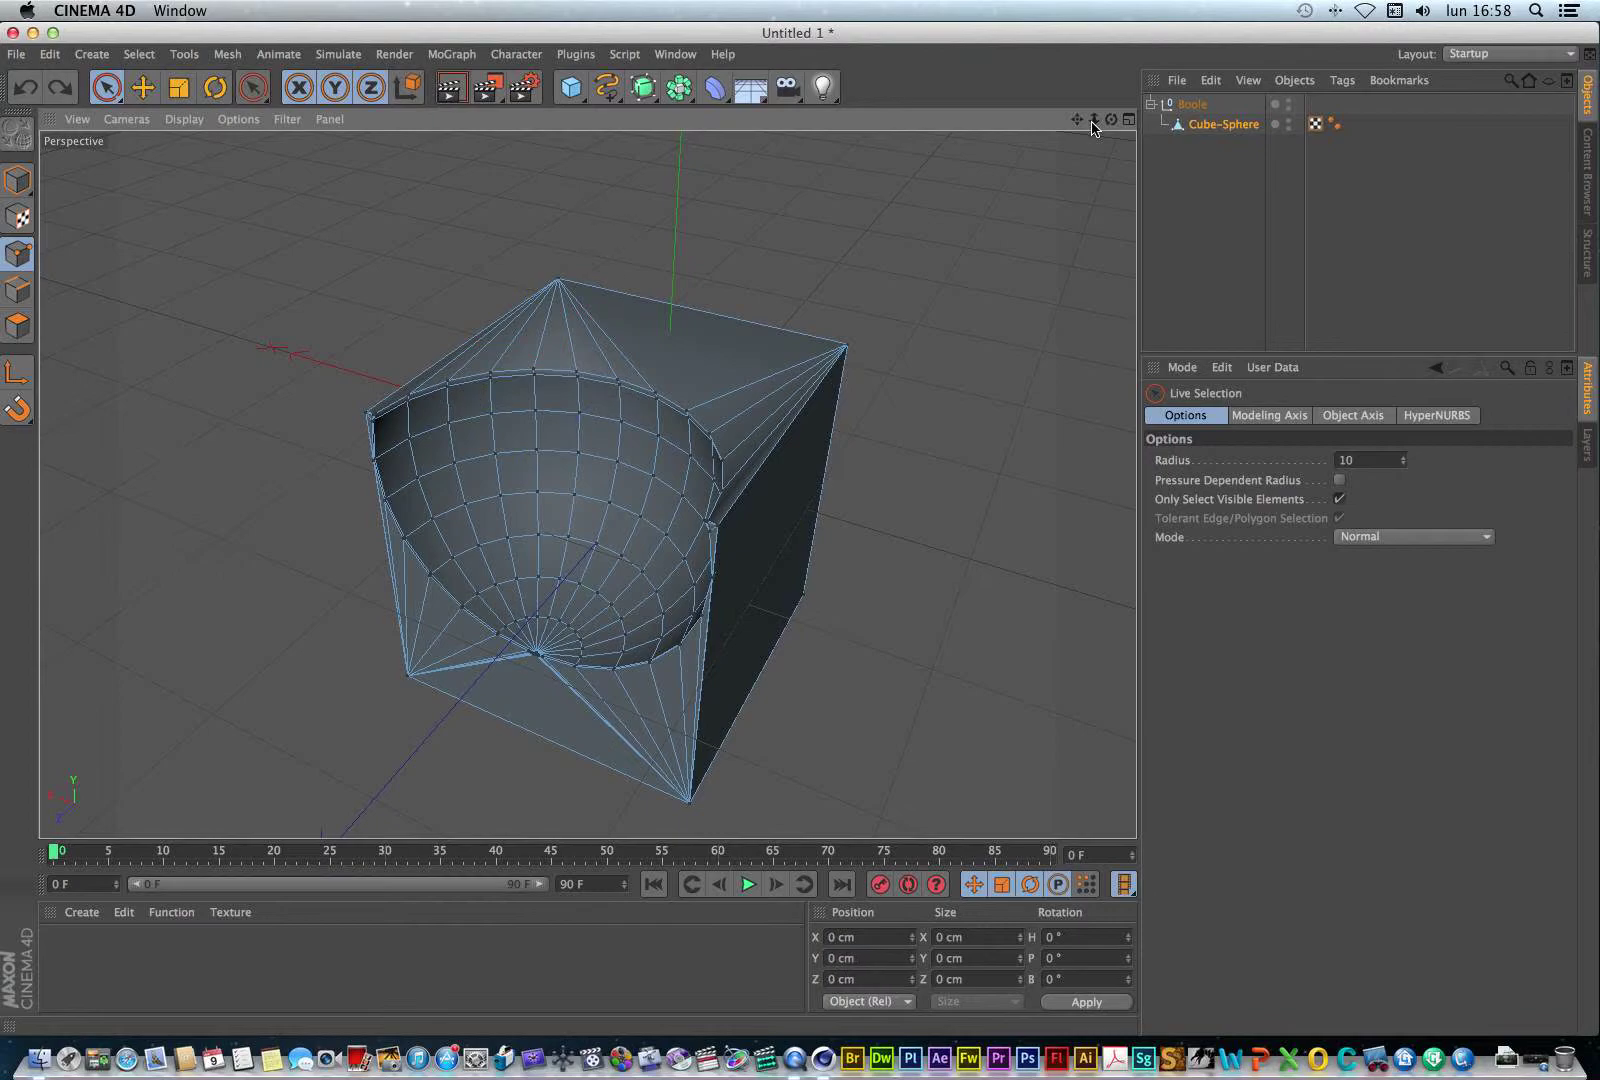
pyautogui.click(1165, 143)
pyautogui.click(1202, 127)
pyautogui.press('super+z')
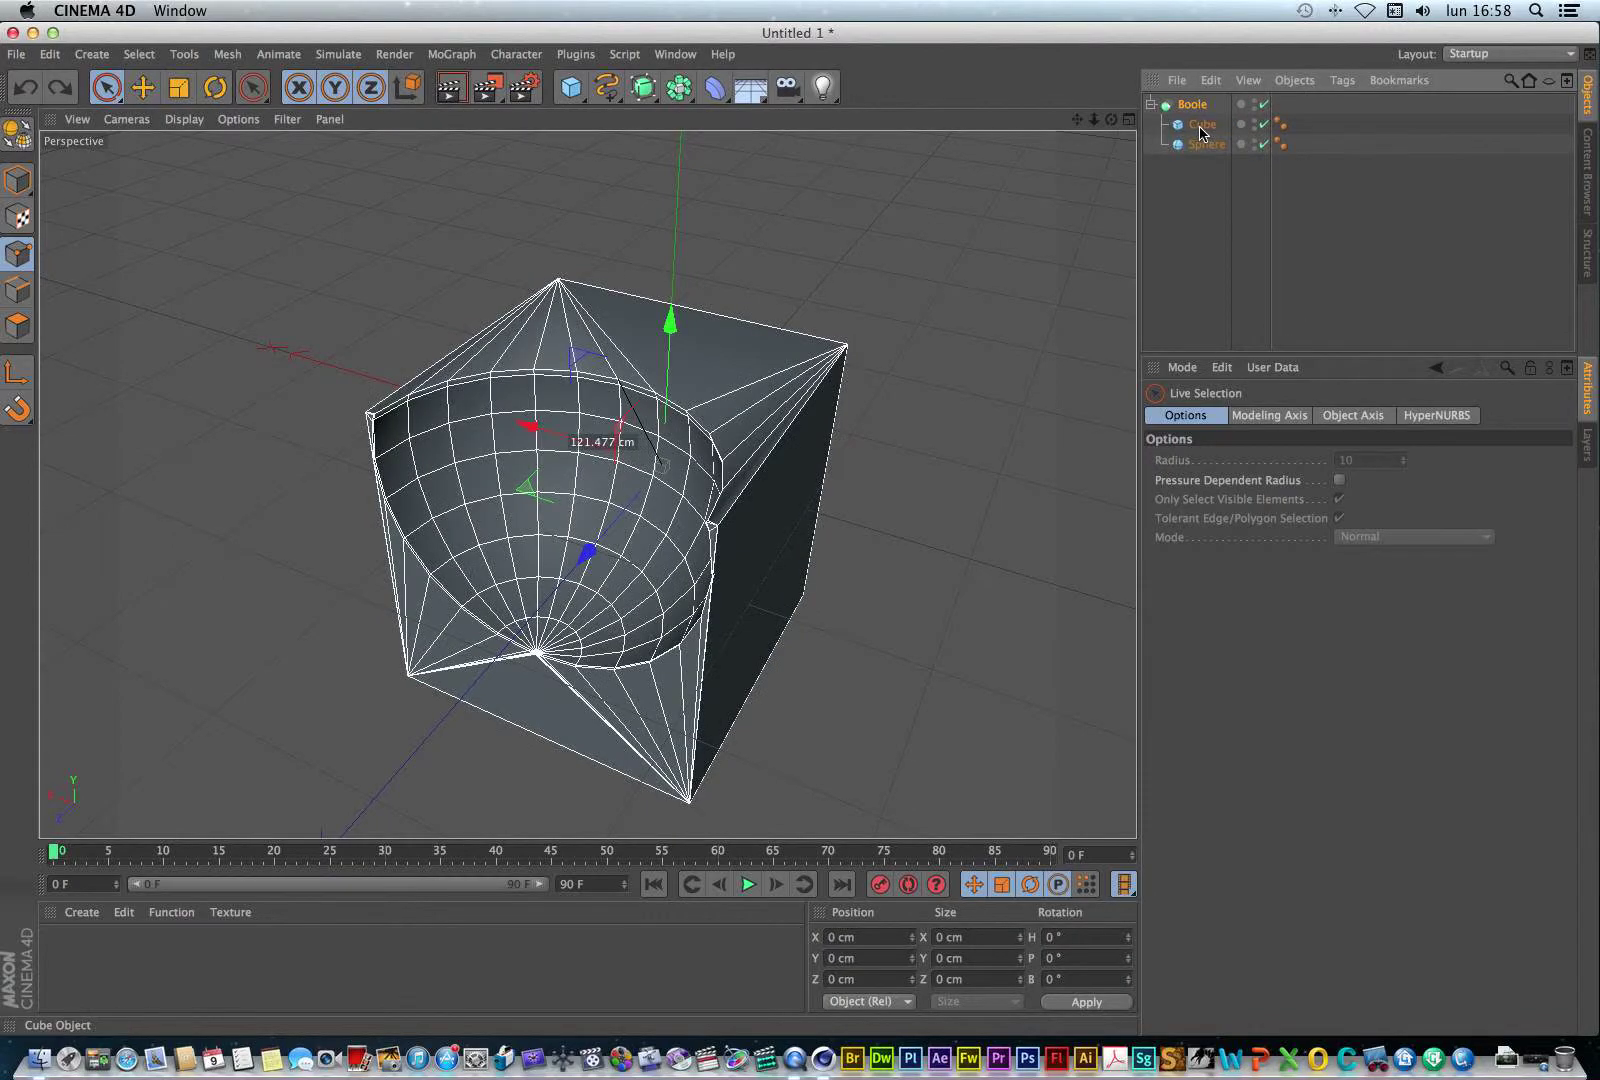
pyautogui.click(1186, 106)
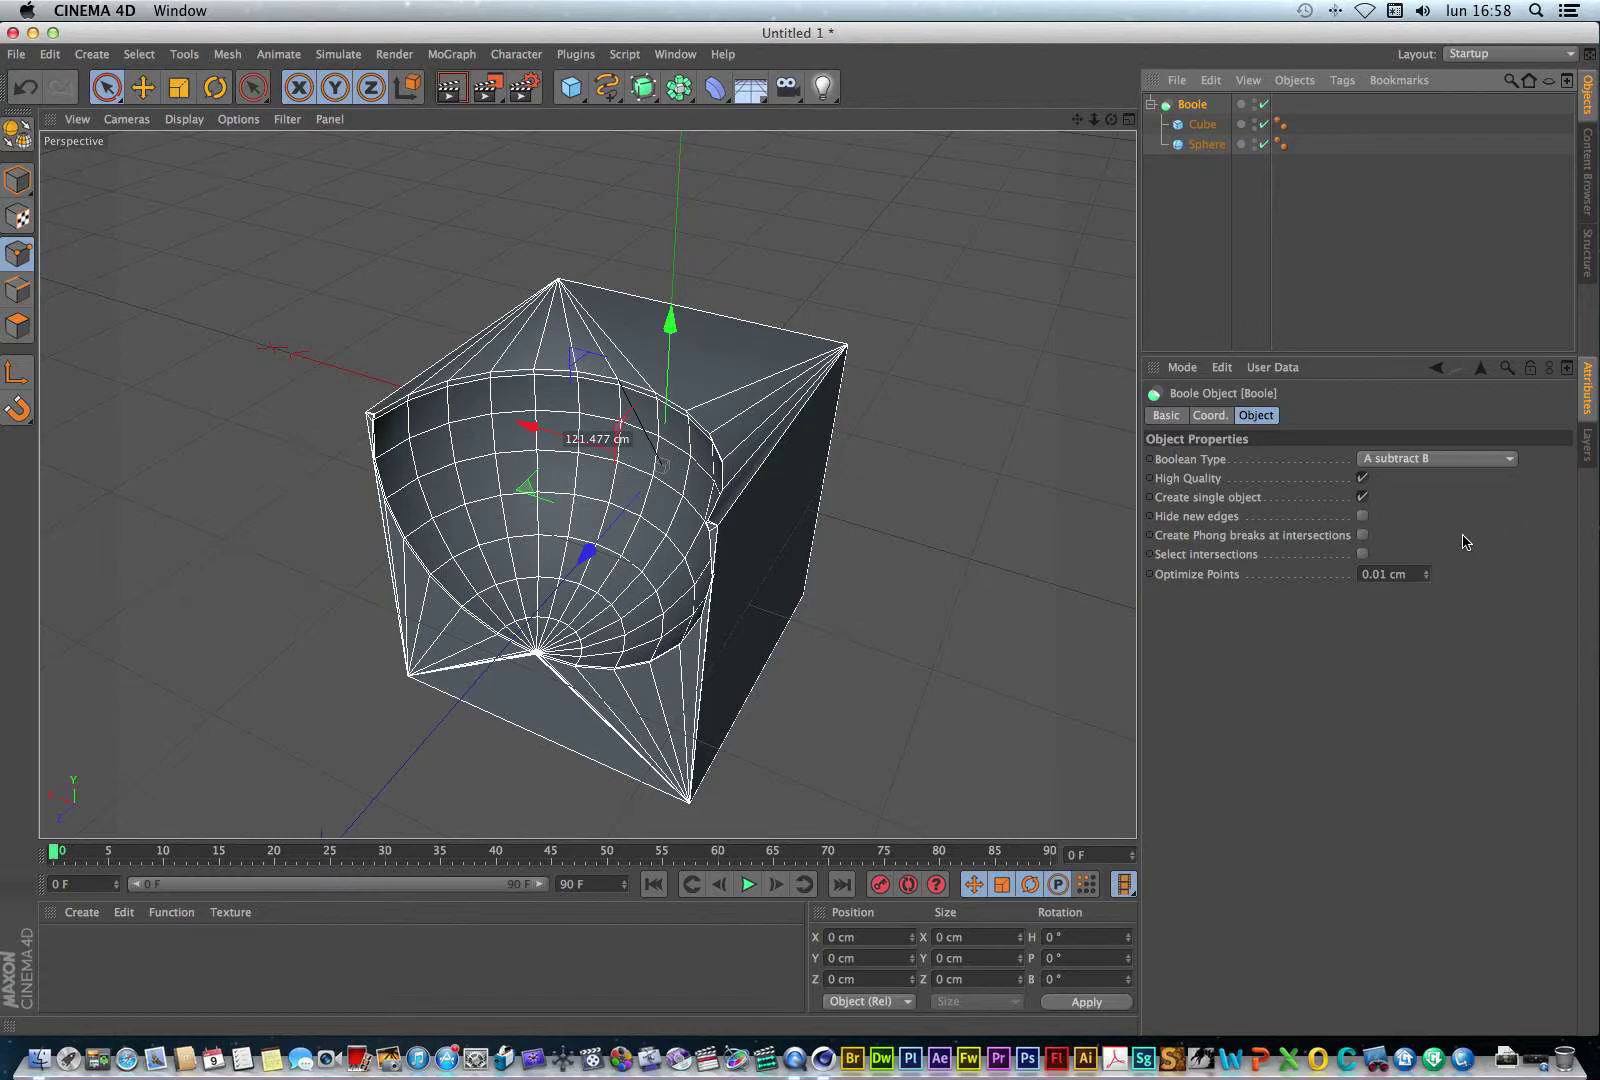
# Enable Hide new edges on the Boole and make it editable, selecting the merged cube-and-sphere polygon object.
pyautogui.moveTo(1094, 120); pyautogui.dragTo(1050, 150)
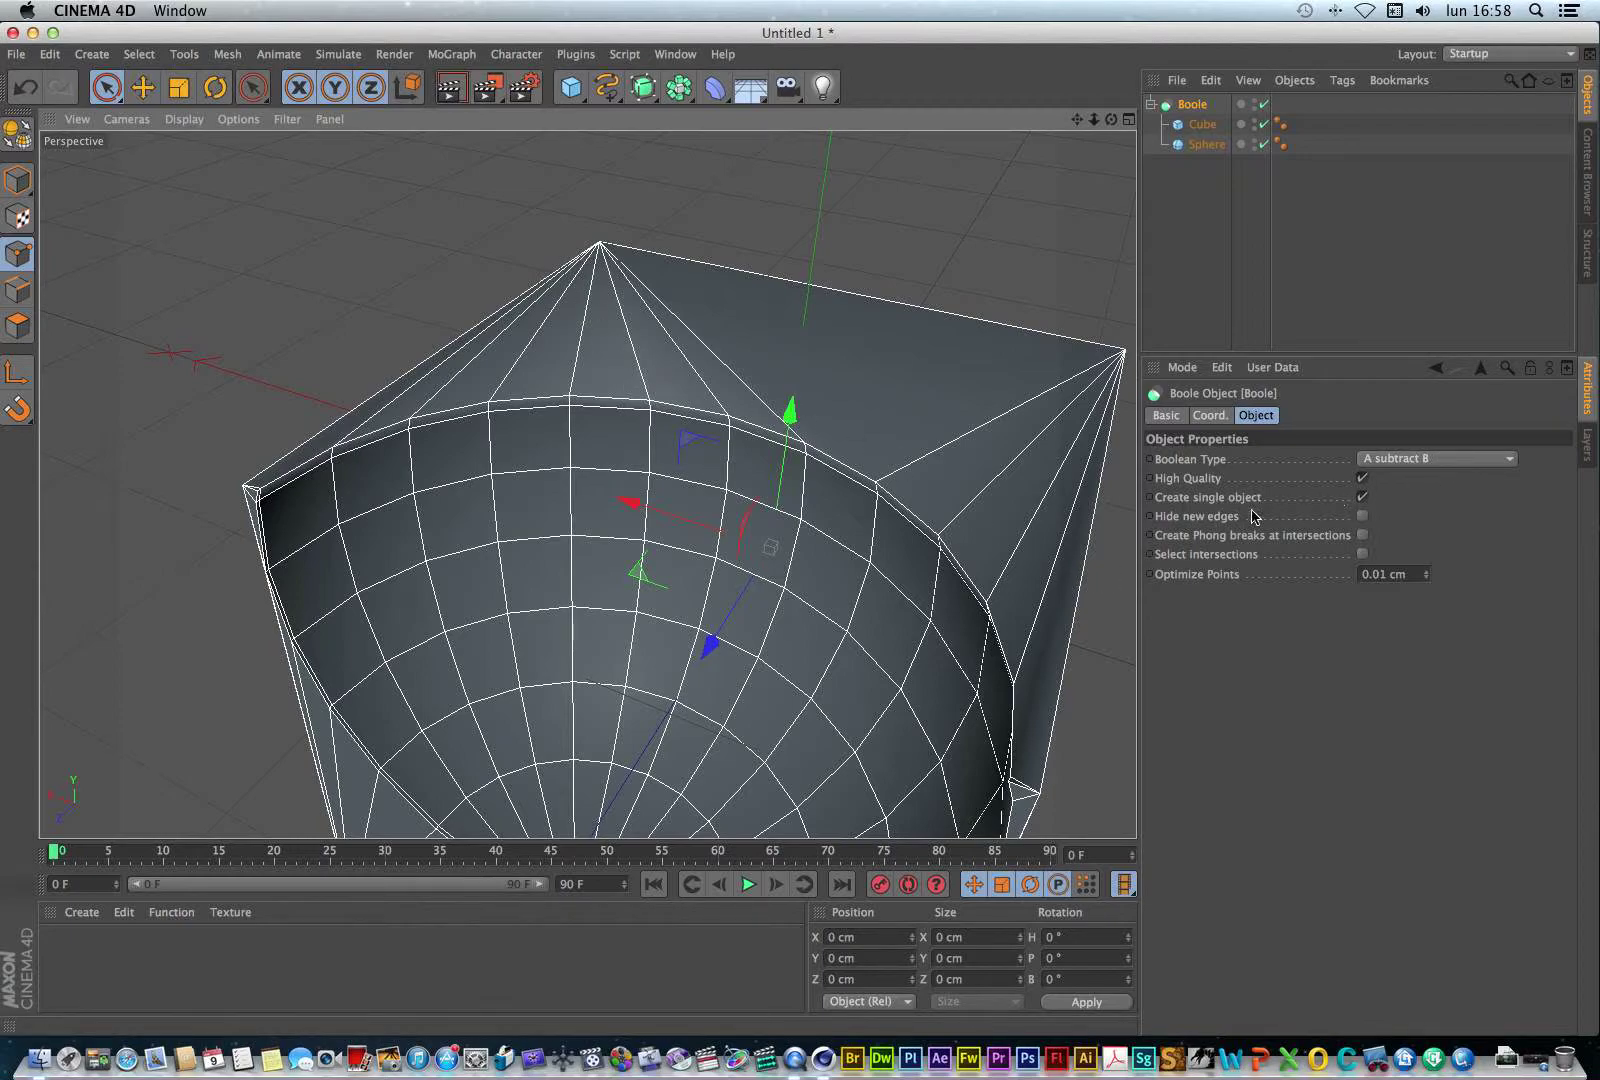
pyautogui.click(1361, 518)
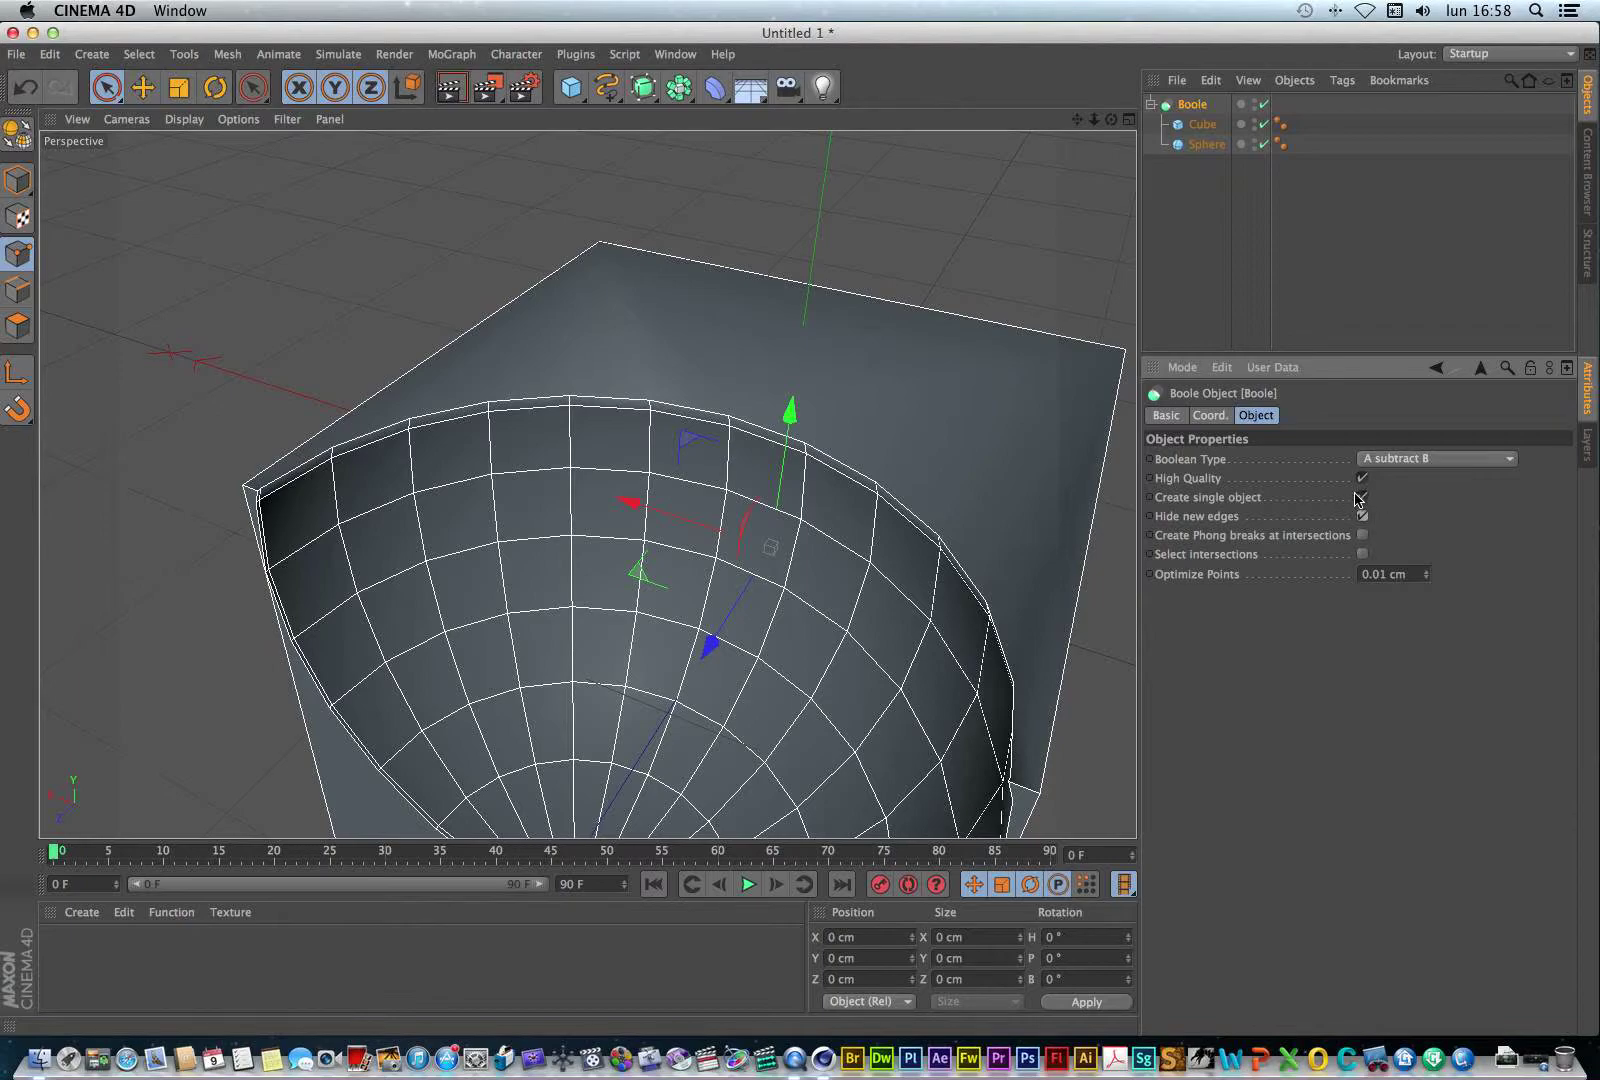
pyautogui.press('c')
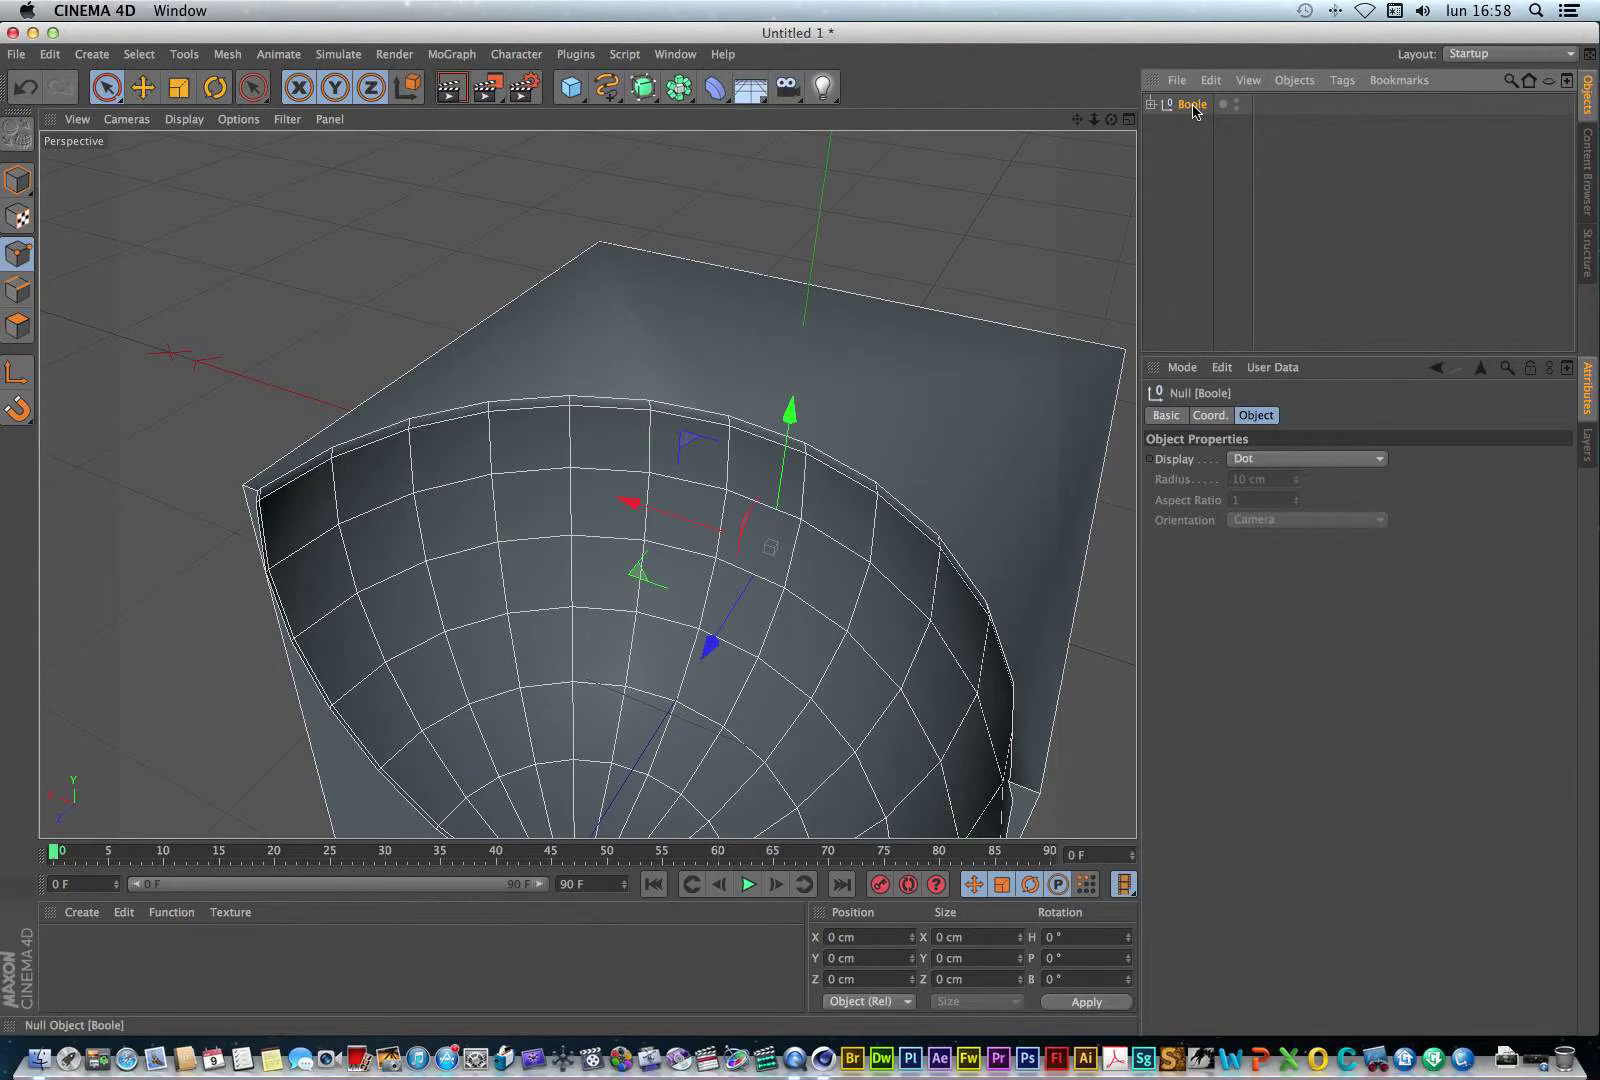
pyautogui.moveTo(1094, 120); pyautogui.dragTo(975, 126)
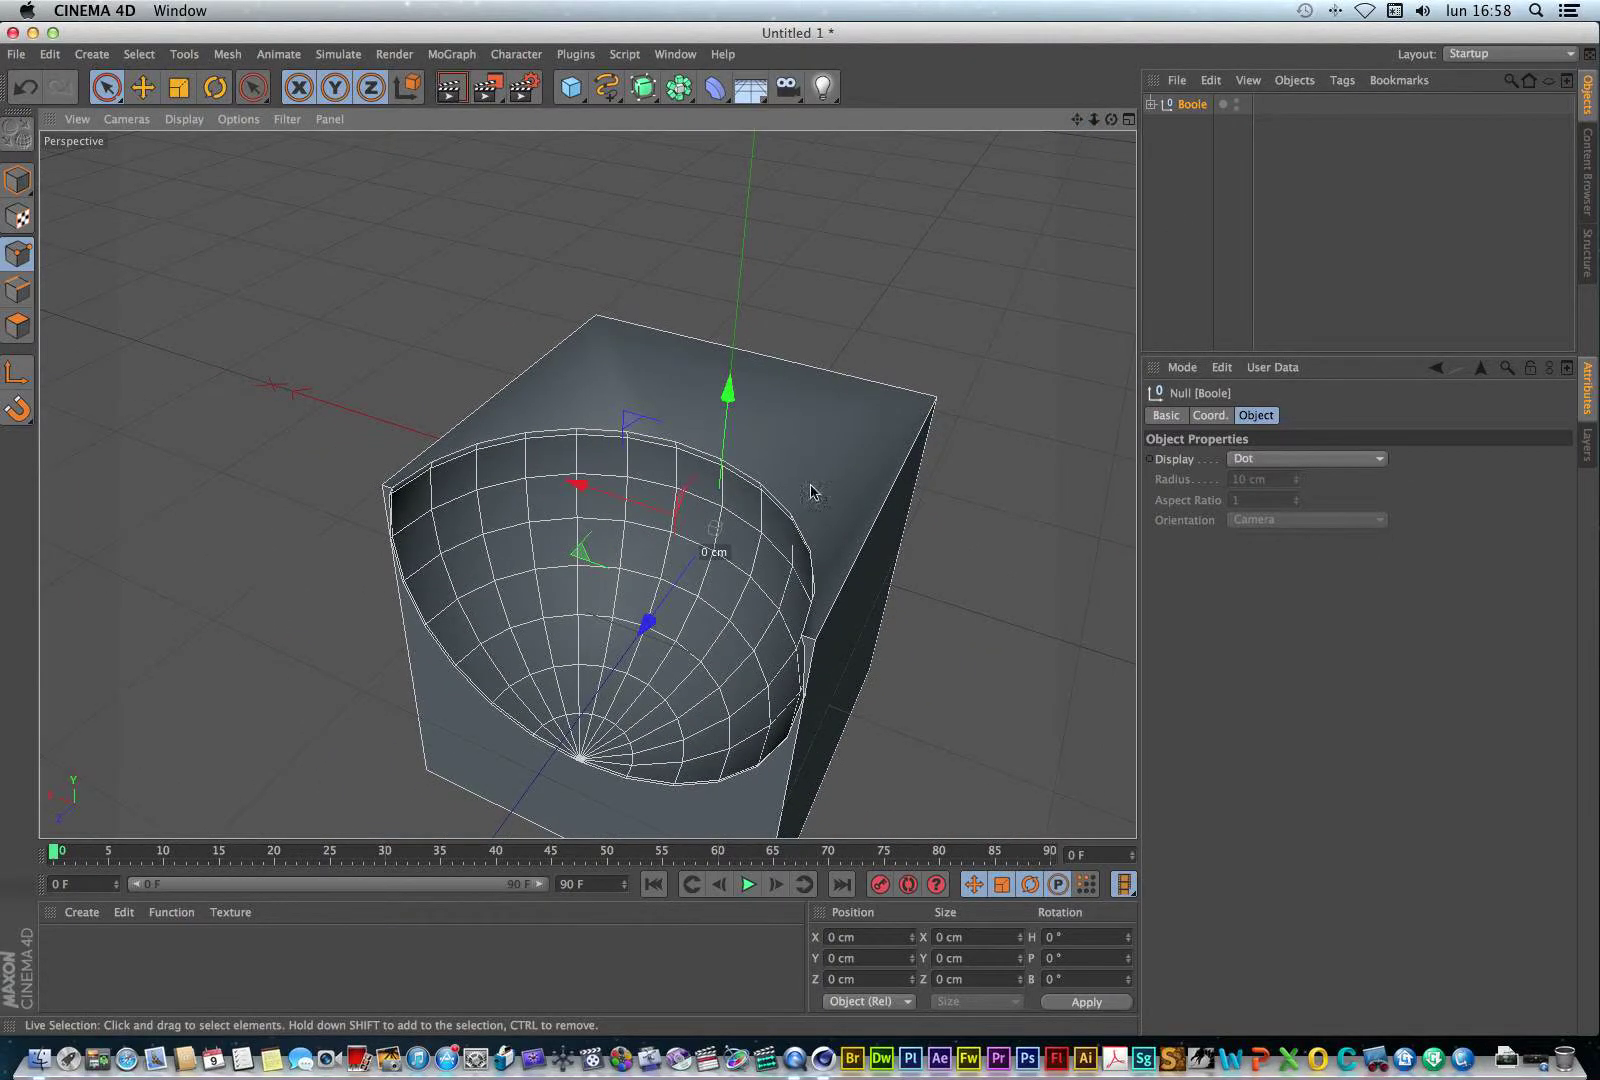
pyautogui.click(1151, 104)
pyautogui.click(1222, 124)
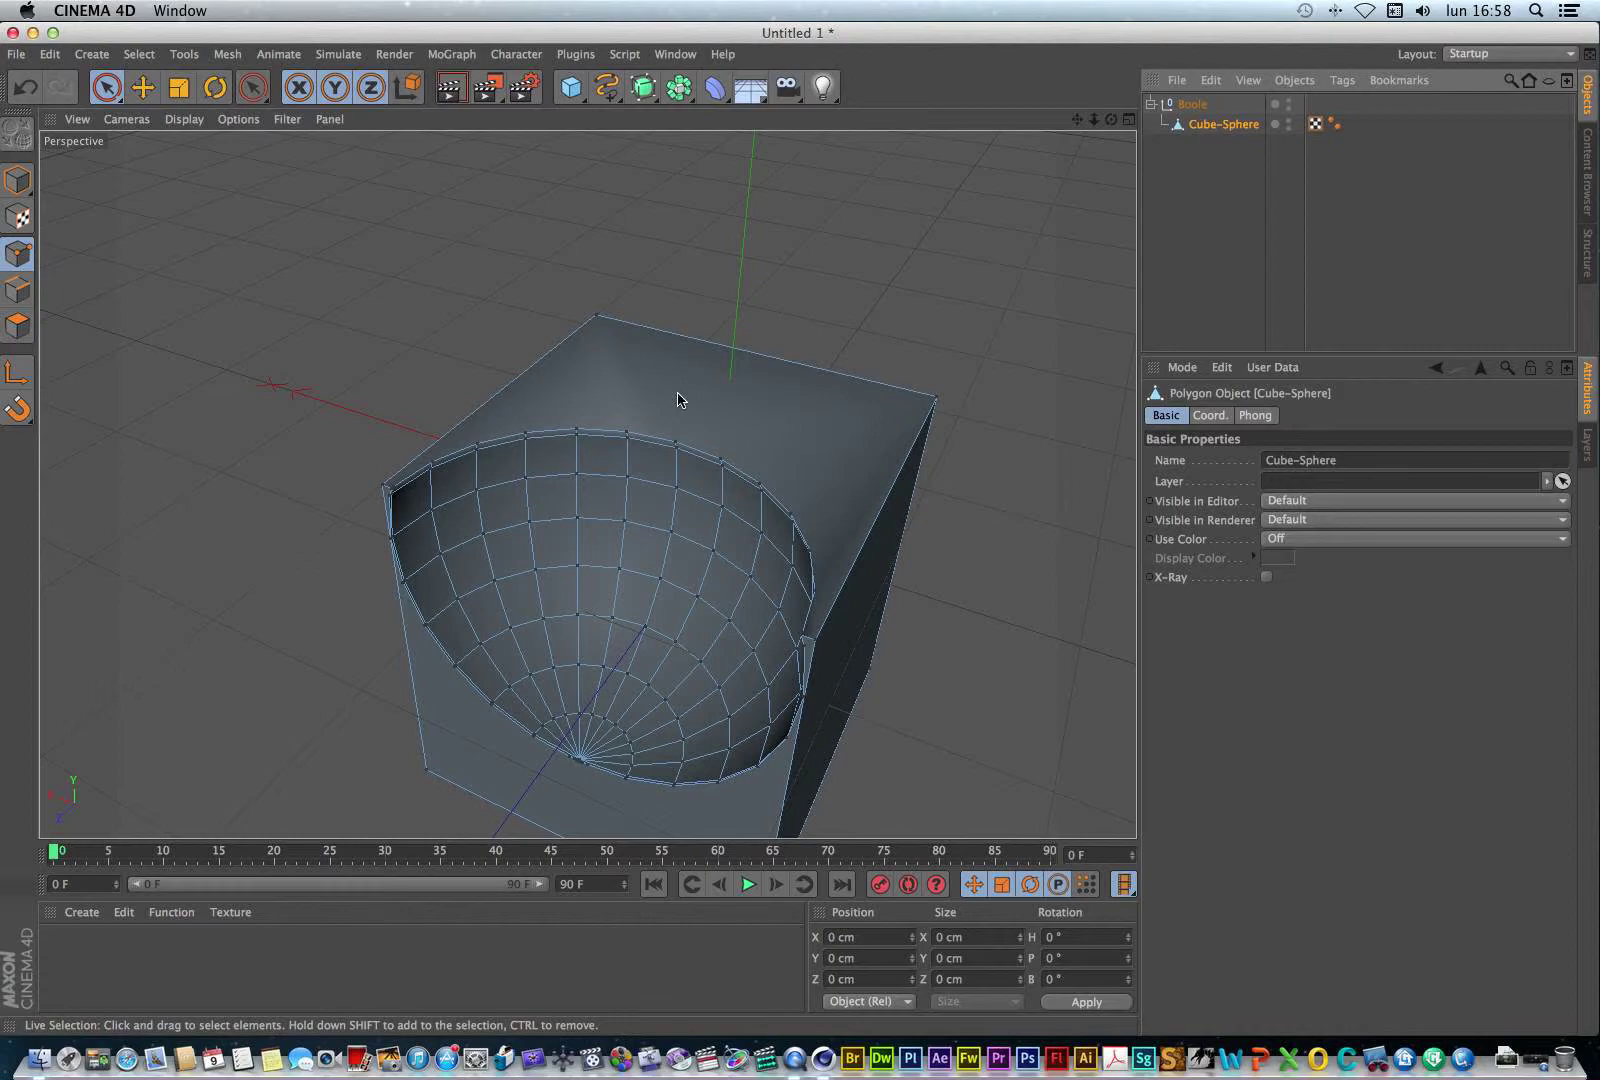
# Try raising a point on the cavity's rim to about 151 cm in Y, inspect the deformed top face, and undo the move.
pyautogui.click(627, 429)
pyautogui.moveTo(634, 249); pyautogui.dragTo(634, 158)
pyautogui.moveTo(1111, 119); pyautogui.dragTo(587, 485)
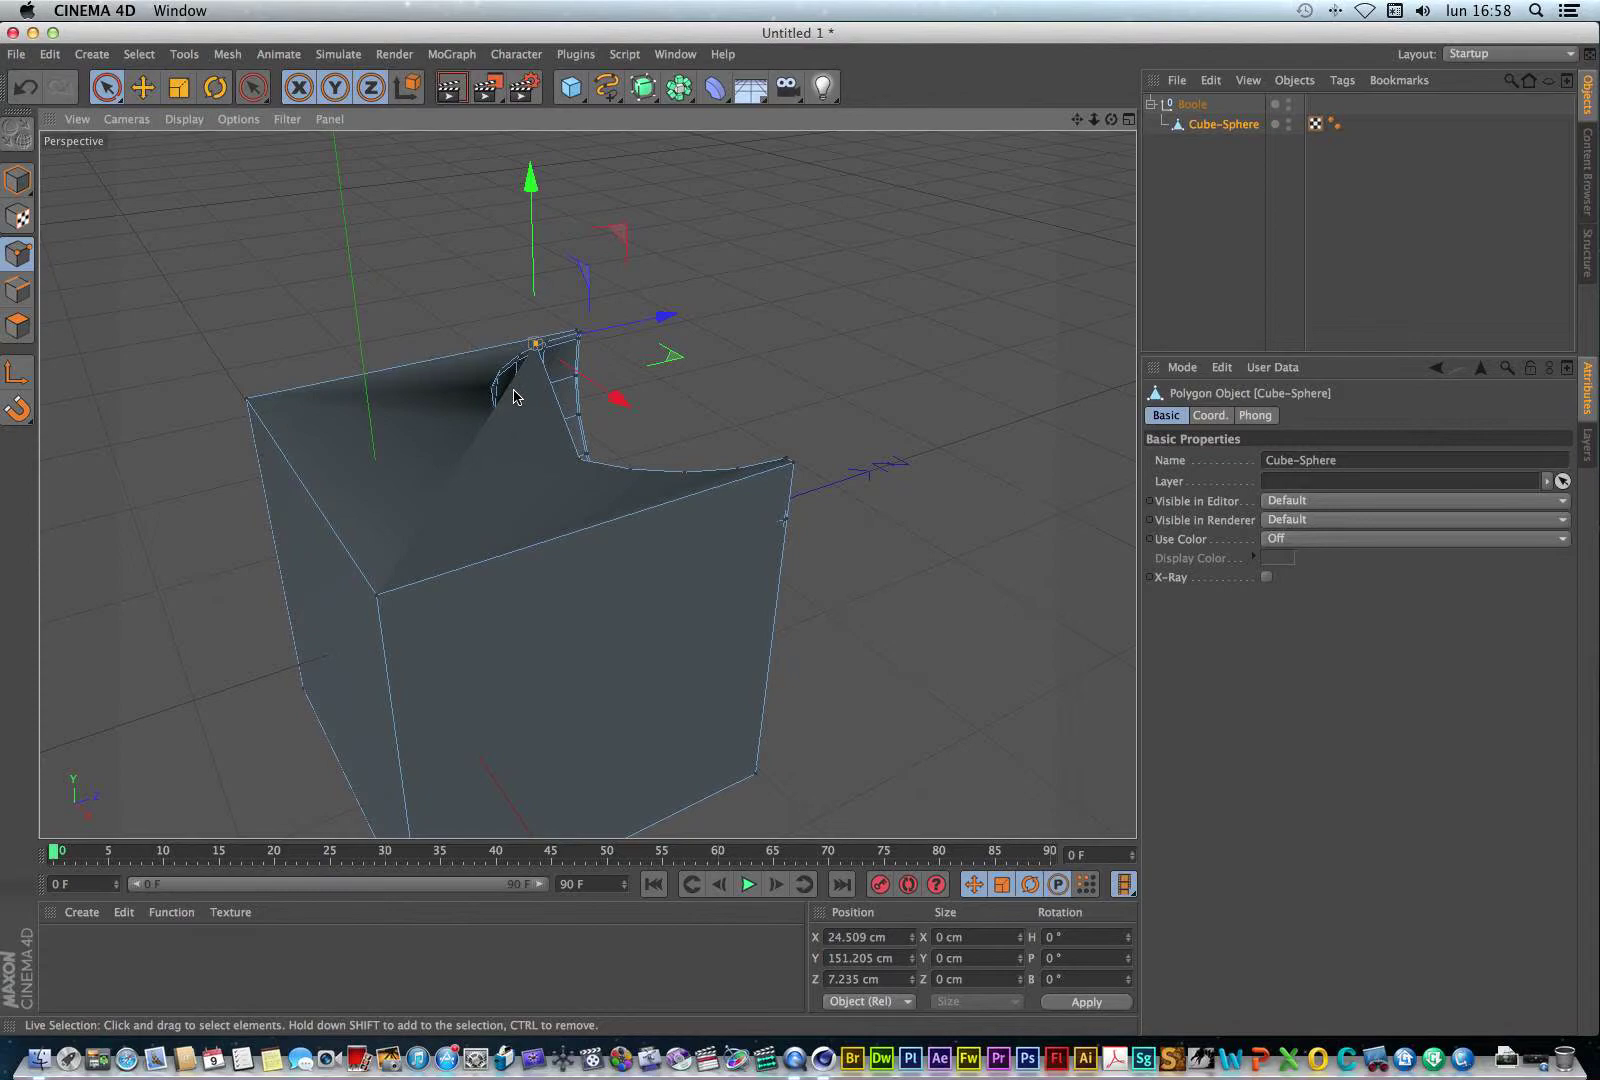
pyautogui.press('super+z')
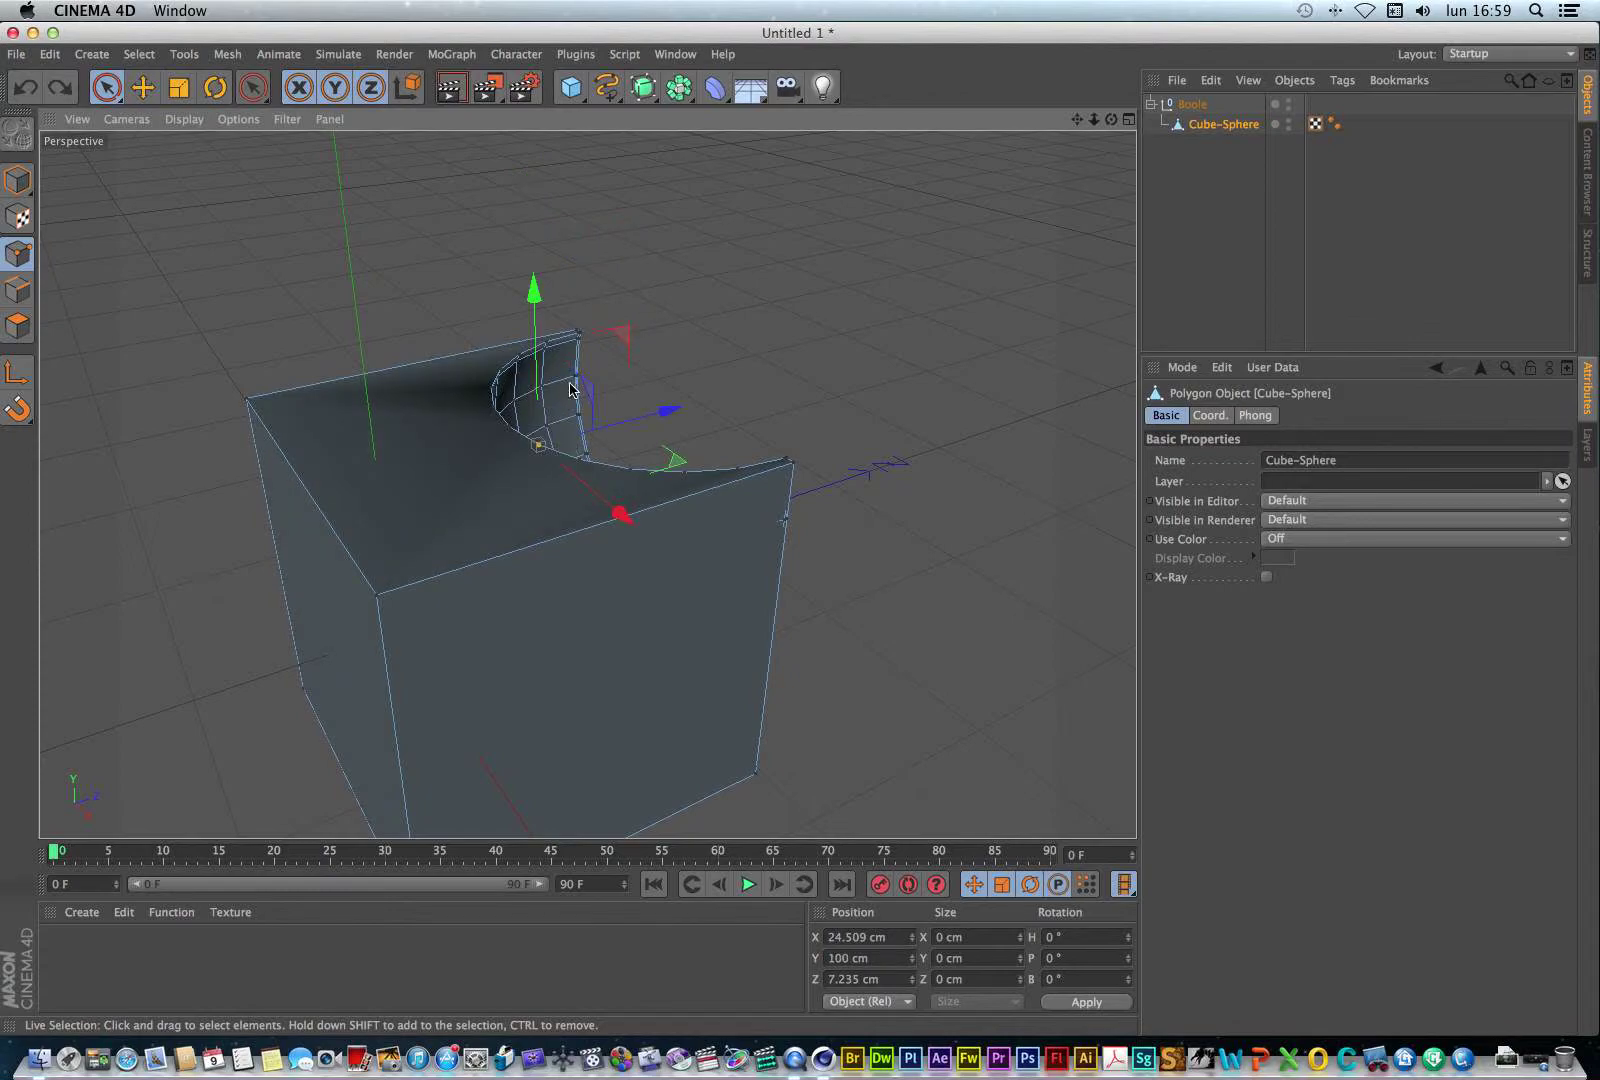
pyautogui.moveTo(1111, 119); pyautogui.dragTo(595, 486)
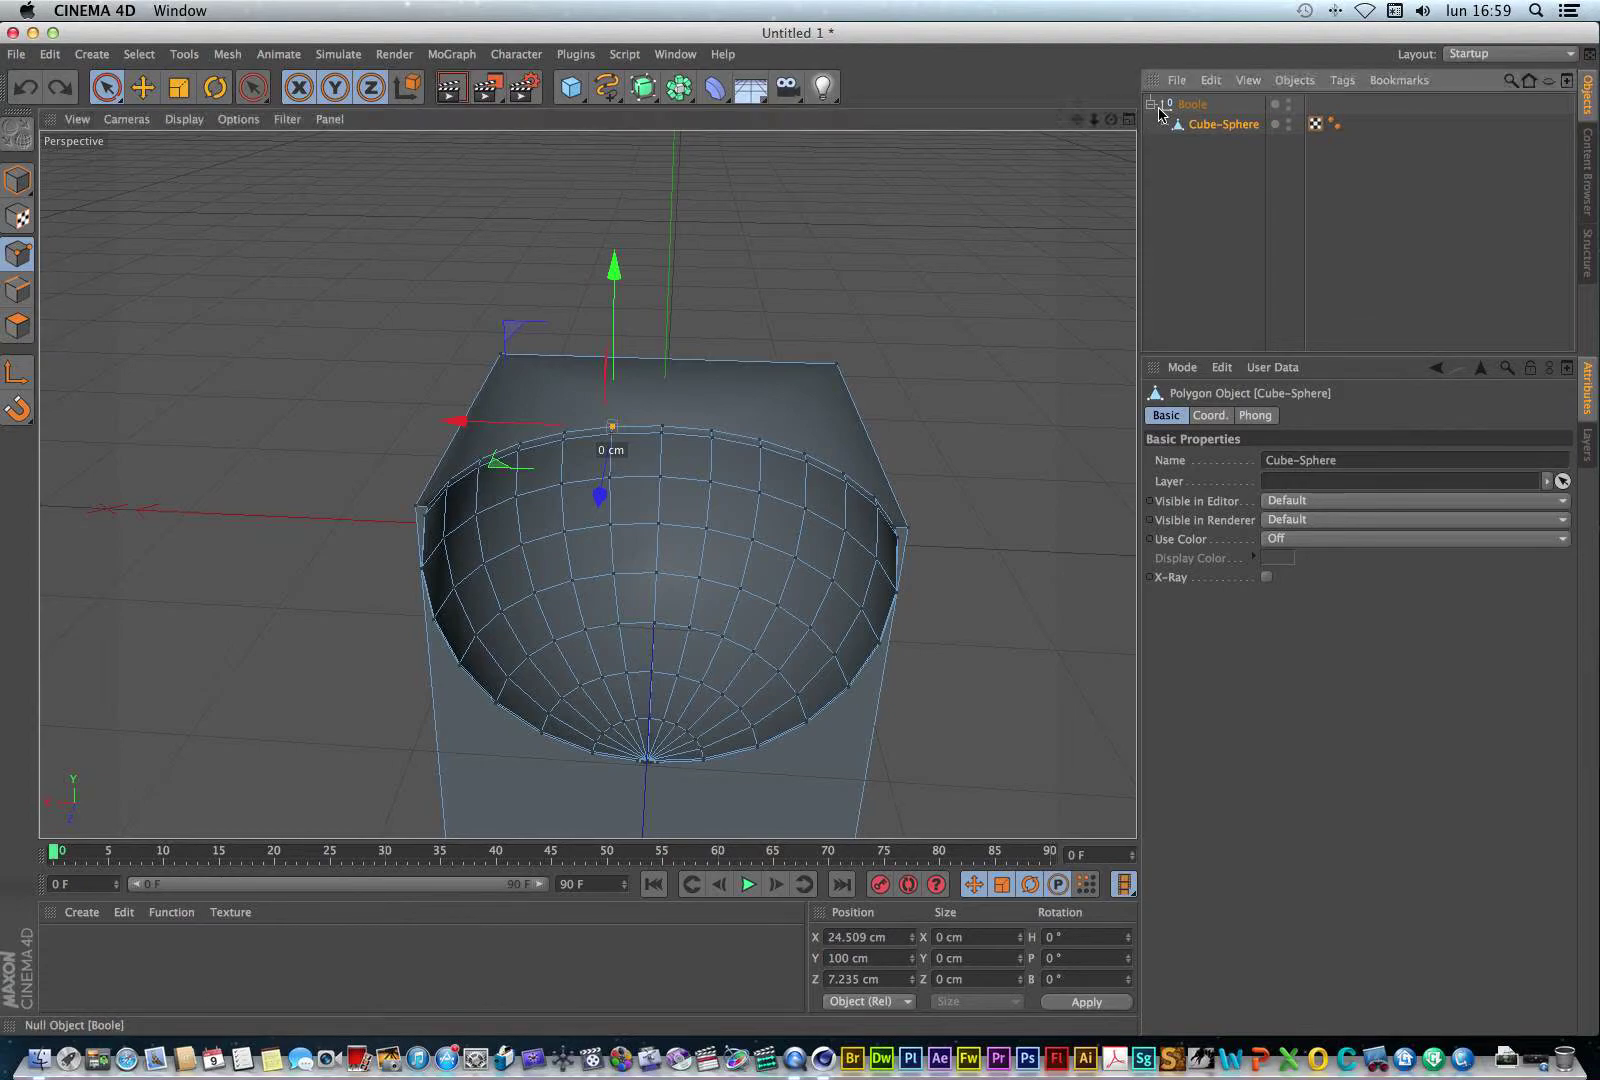
# Undo the conversion and delete the Boole together with its cube and sphere.
pyautogui.press('super+z')
pyautogui.press('super+z')
pyautogui.moveTo(1093, 119); pyautogui.dragTo(1097, 126)
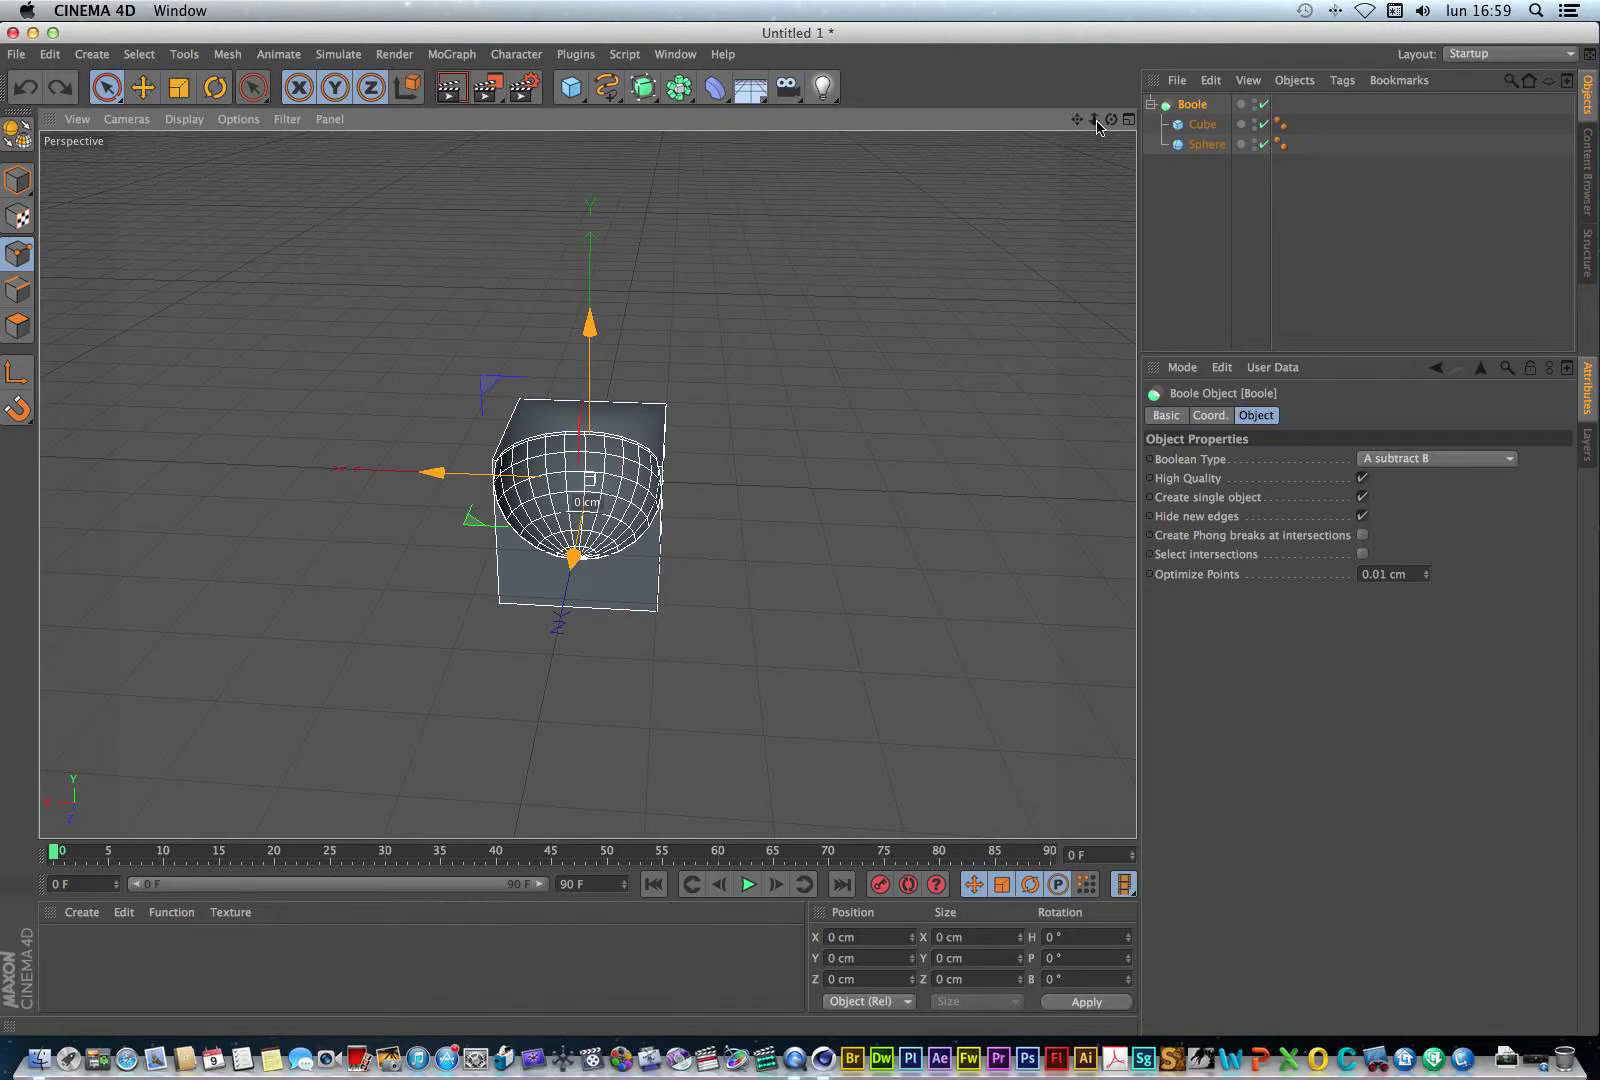
pyautogui.moveTo(1097, 126); pyautogui.dragTo(1098, 127)
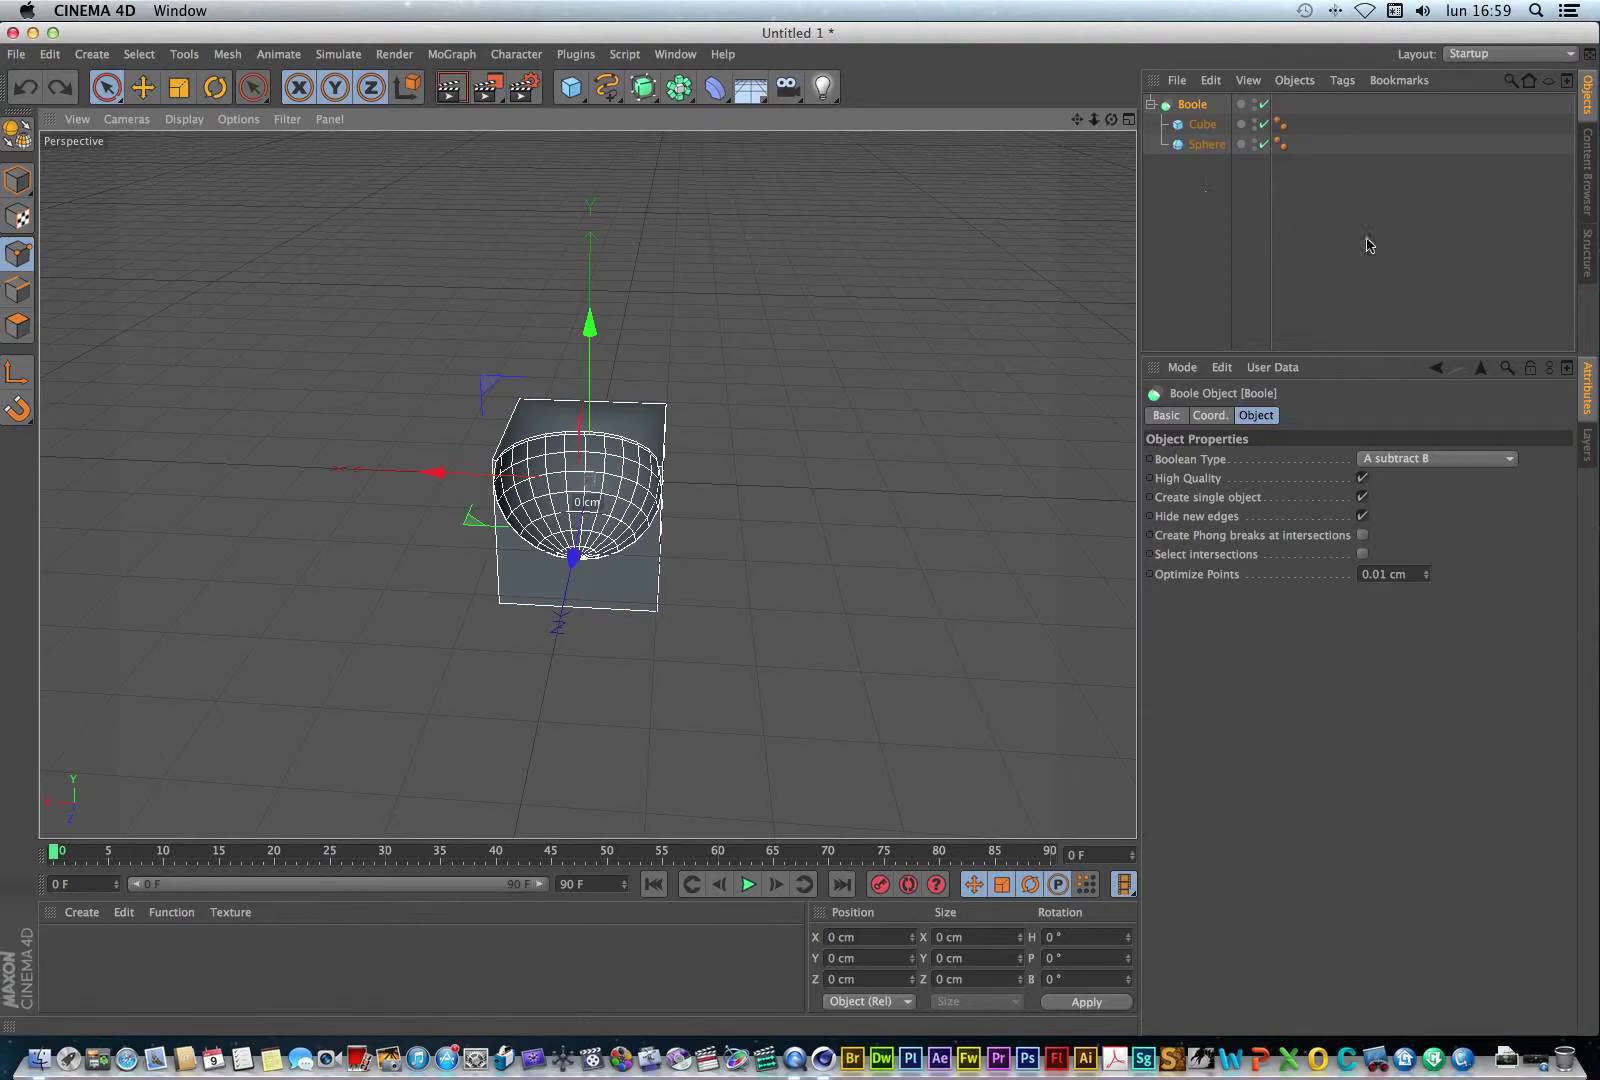
pyautogui.moveTo(1204, 205); pyautogui.dragTo(1111, 121)
pyautogui.press('Delete')
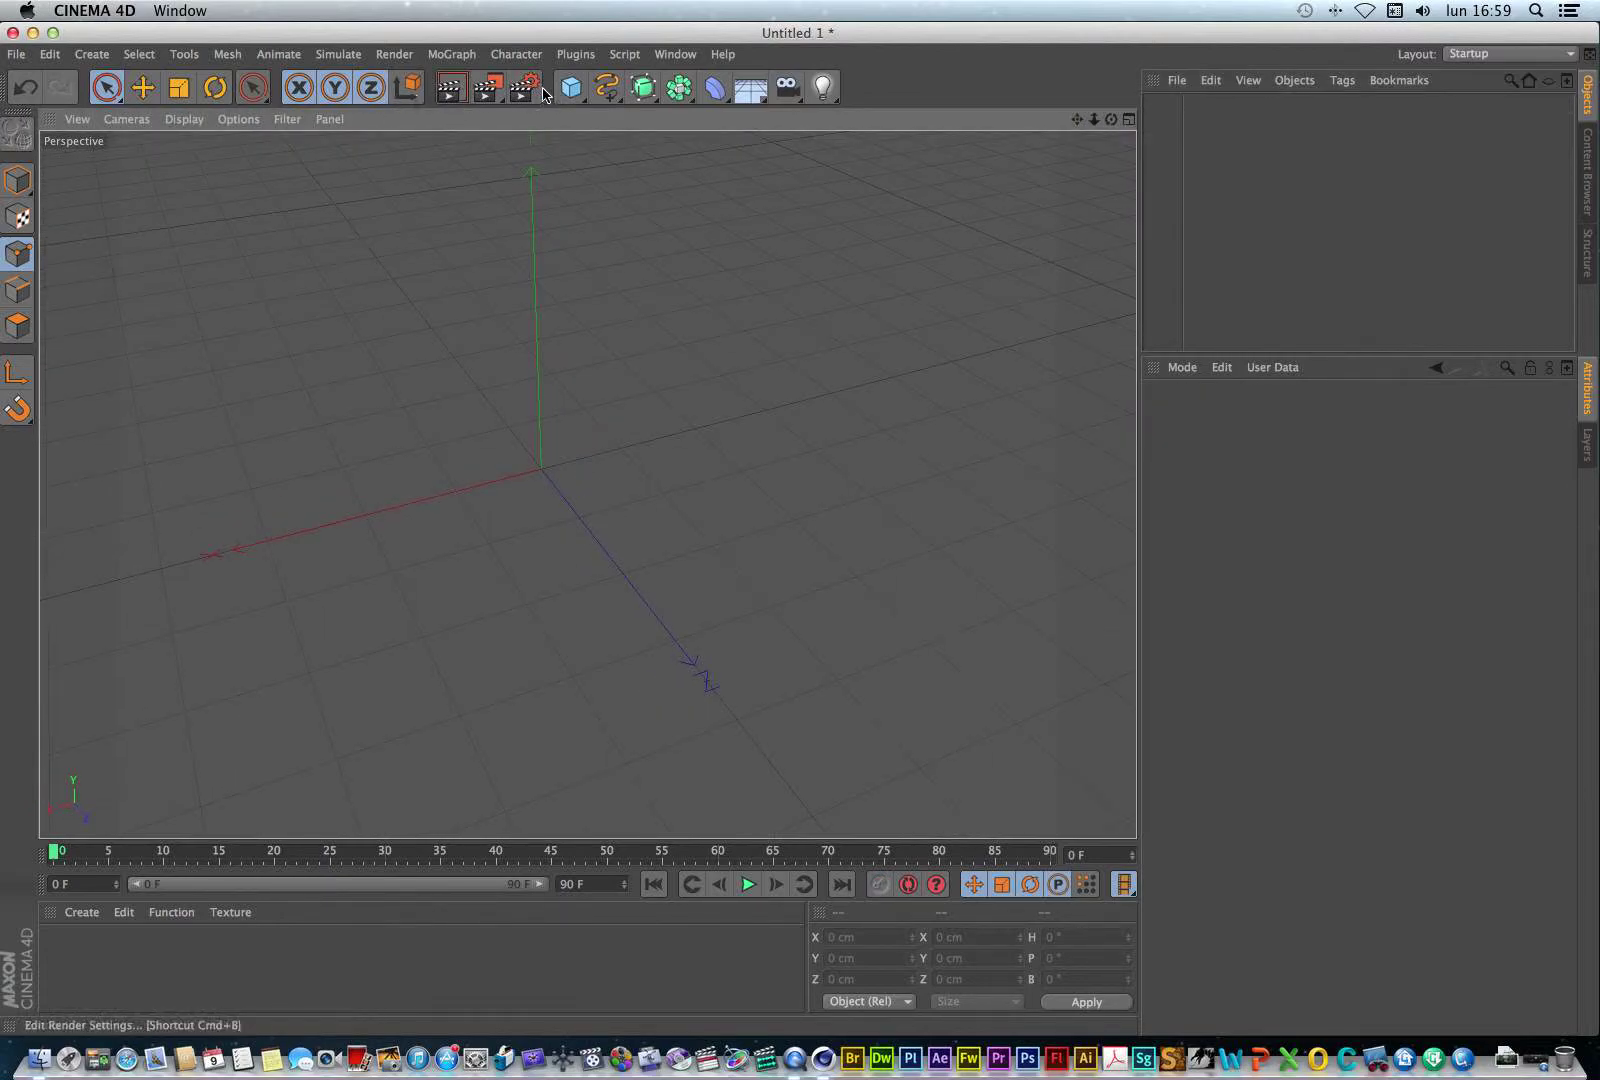
# Add a new cube scaled up uniformly to about 257 cm and make it editable.
pyautogui.moveTo(563, 93); pyautogui.dragTo(772, 104)
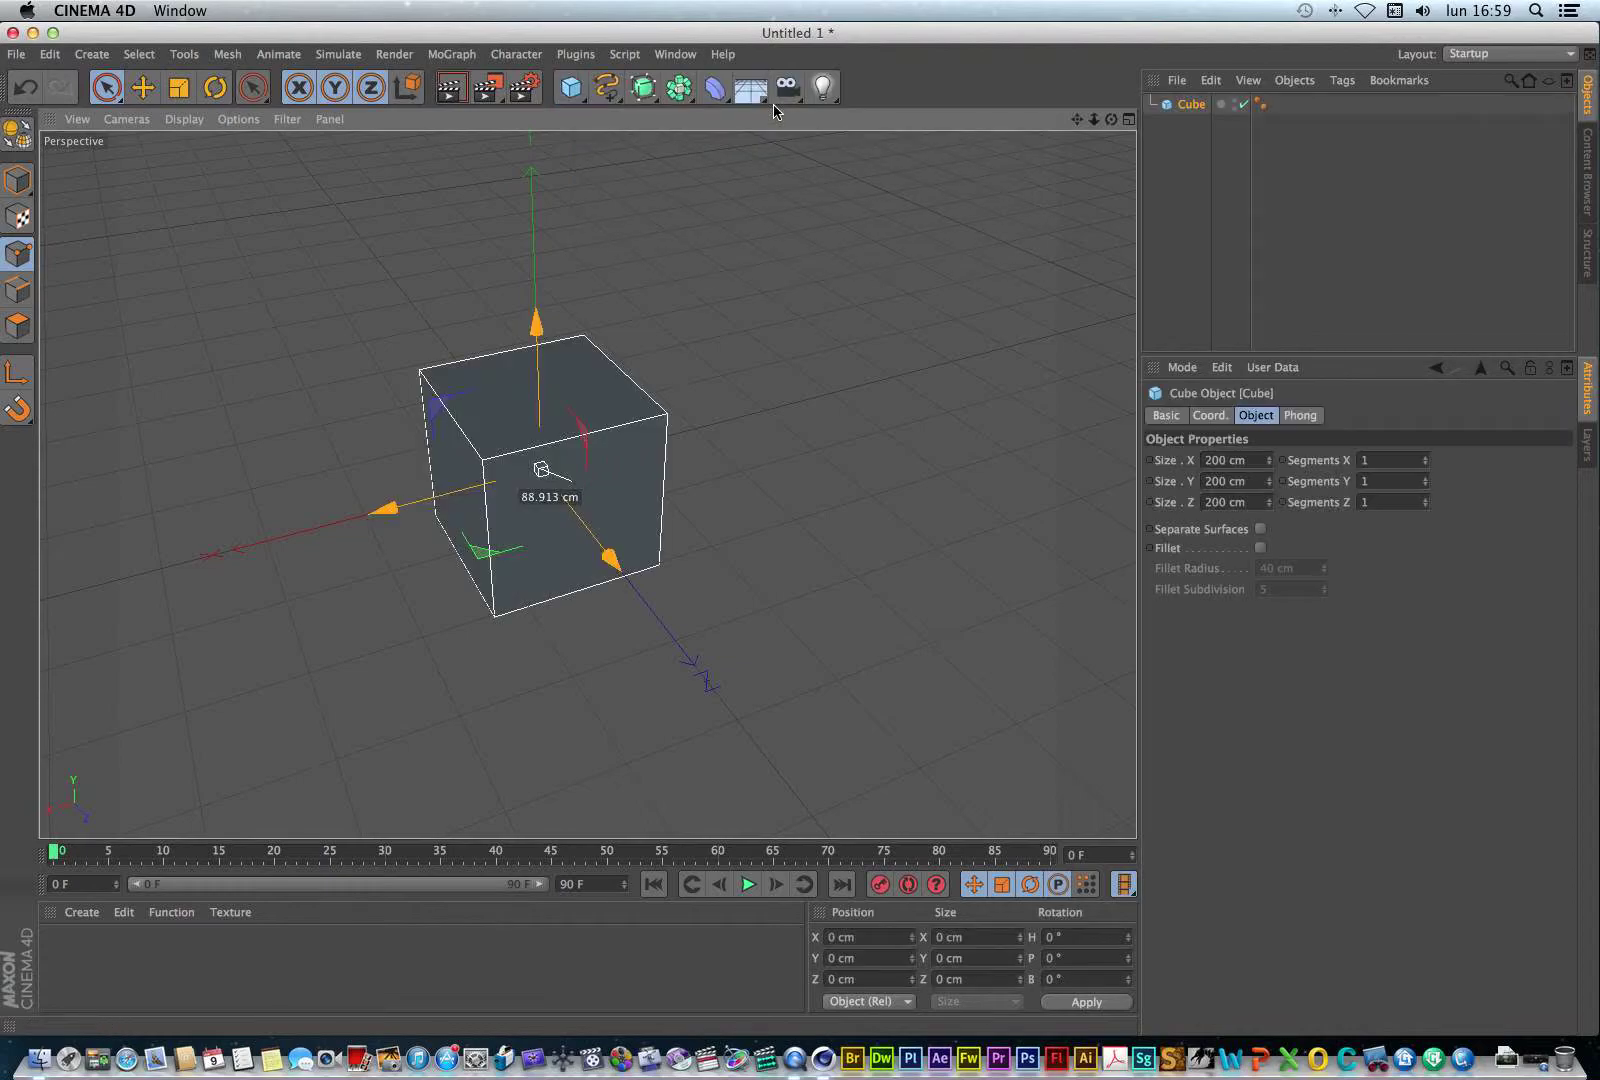
pyautogui.click(179, 87)
pyautogui.moveTo(250, 281); pyautogui.dragTo(447, 268)
pyautogui.moveTo(537, 318)
pyautogui.mouseDown()
pyautogui.moveTo(543, 443)
pyautogui.moveTo(545, 311)
pyautogui.mouseUp()
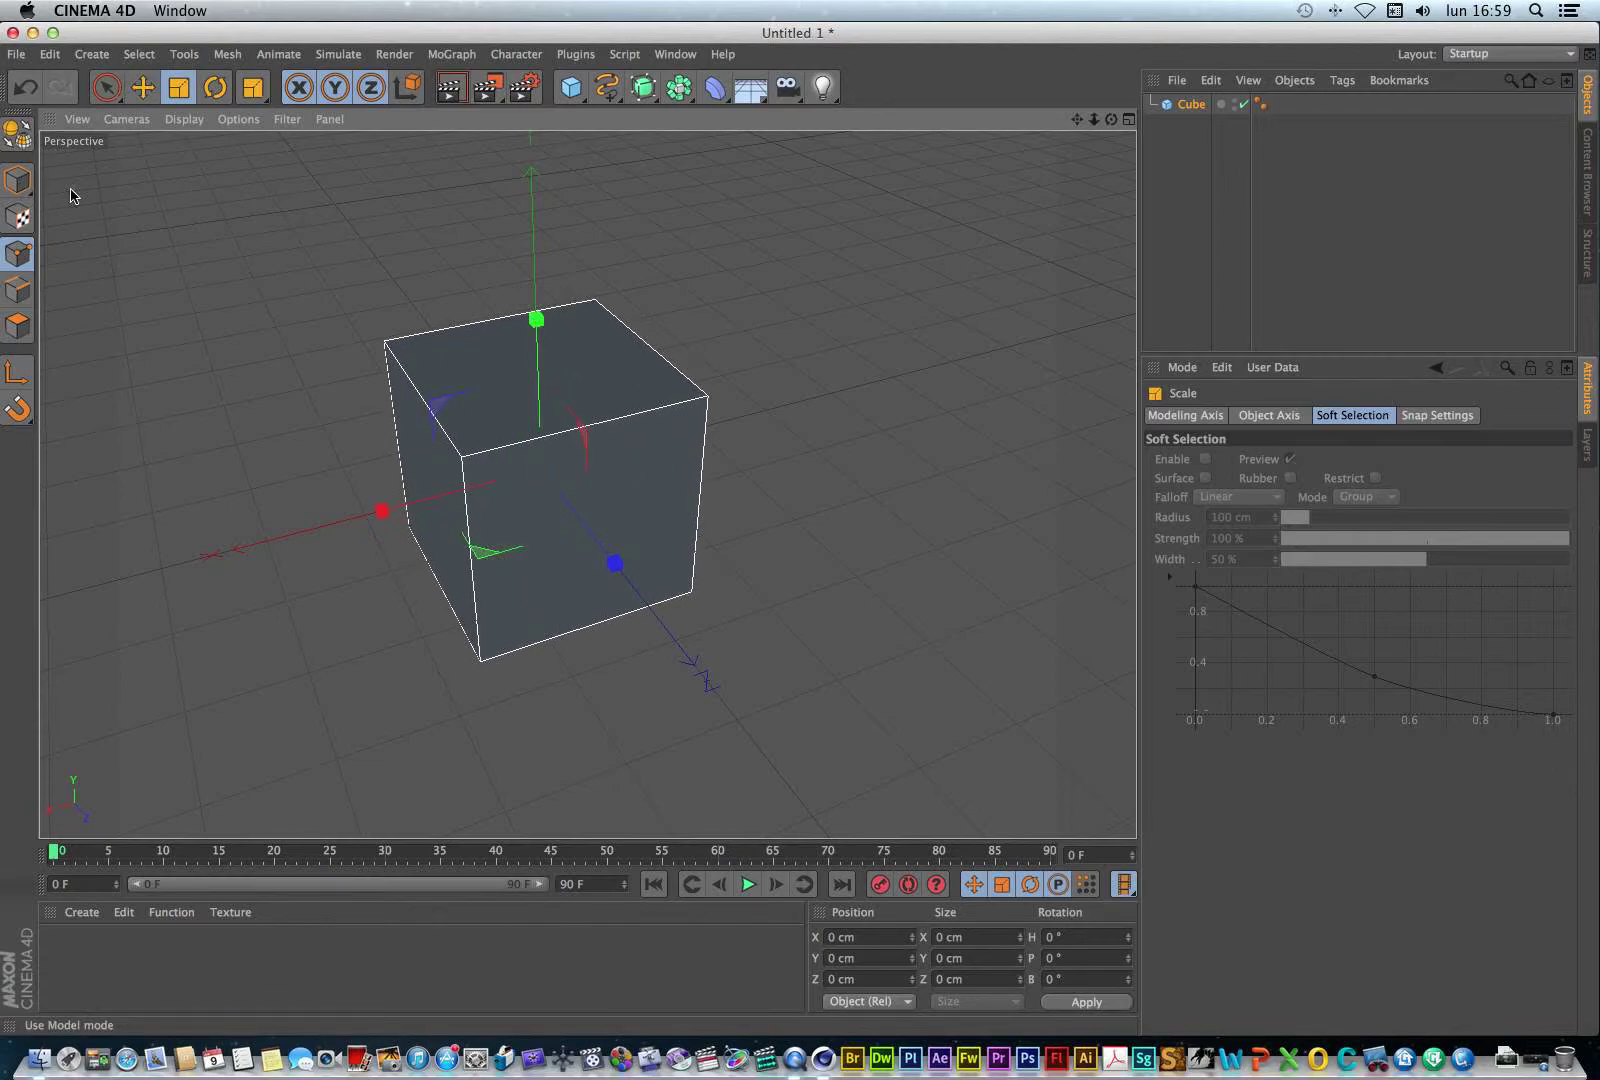
pyautogui.click(1198, 108)
pyautogui.press('c')
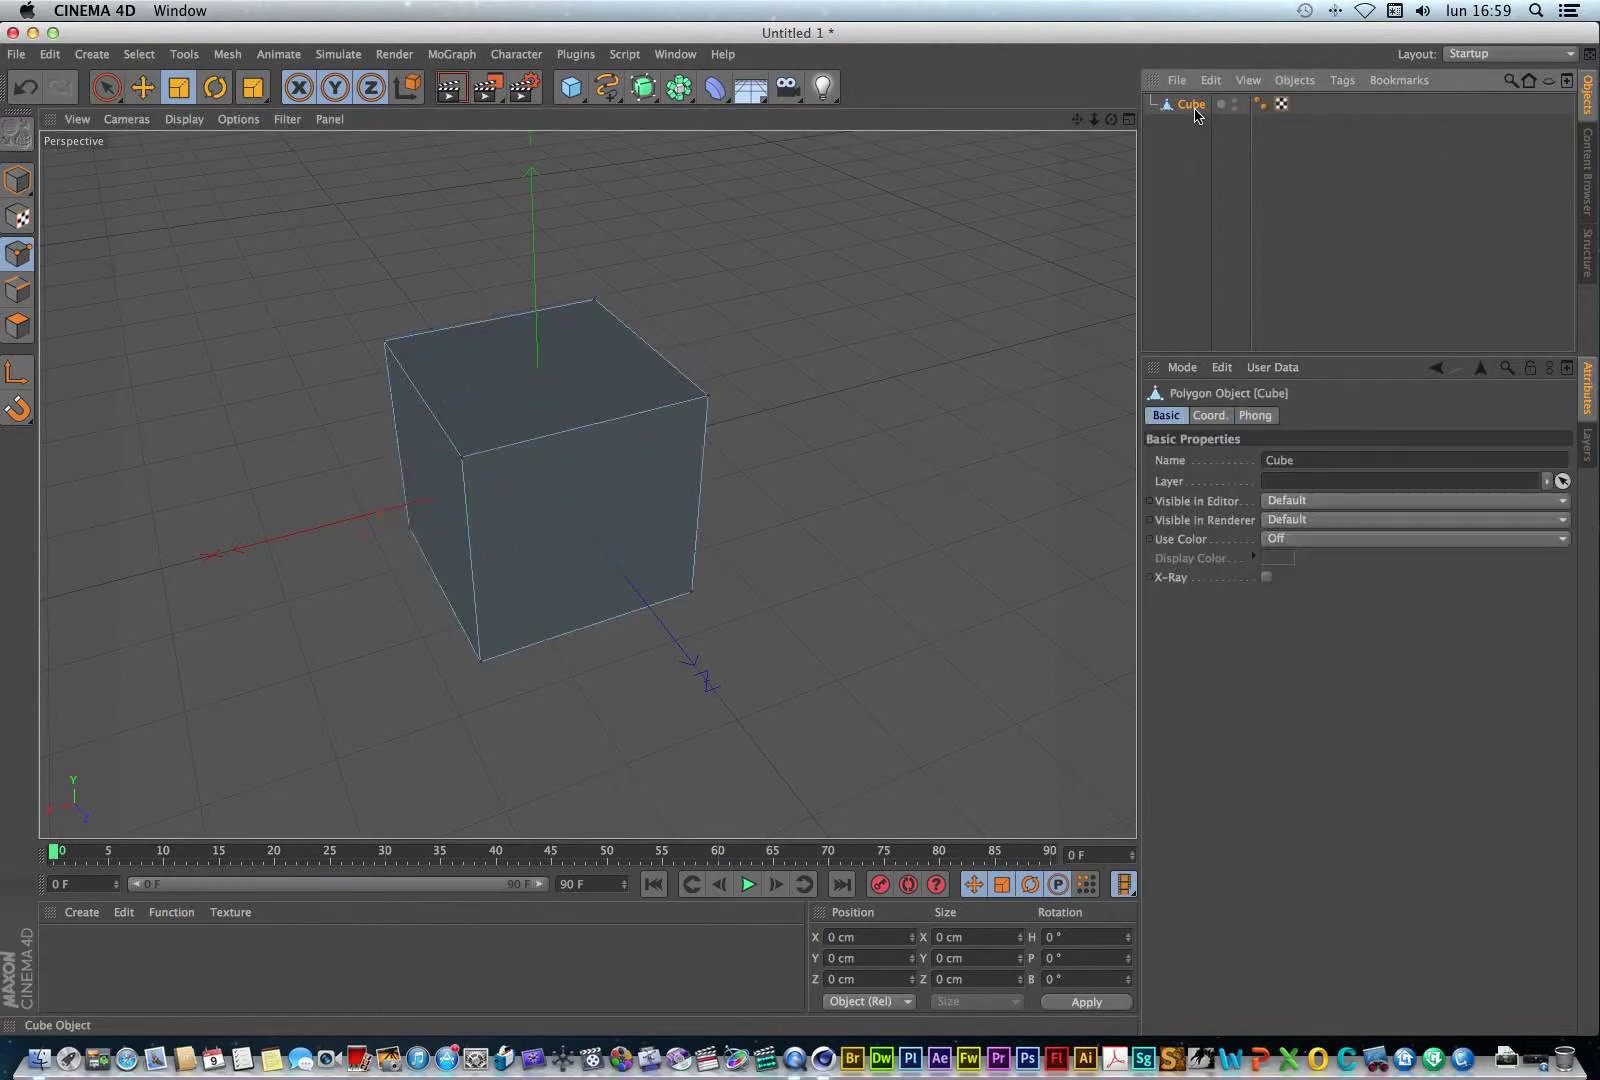
# Scale the cube in model mode into a flat slab about 1060 cm long in X and 32 cm high in Y.
pyautogui.press('t')
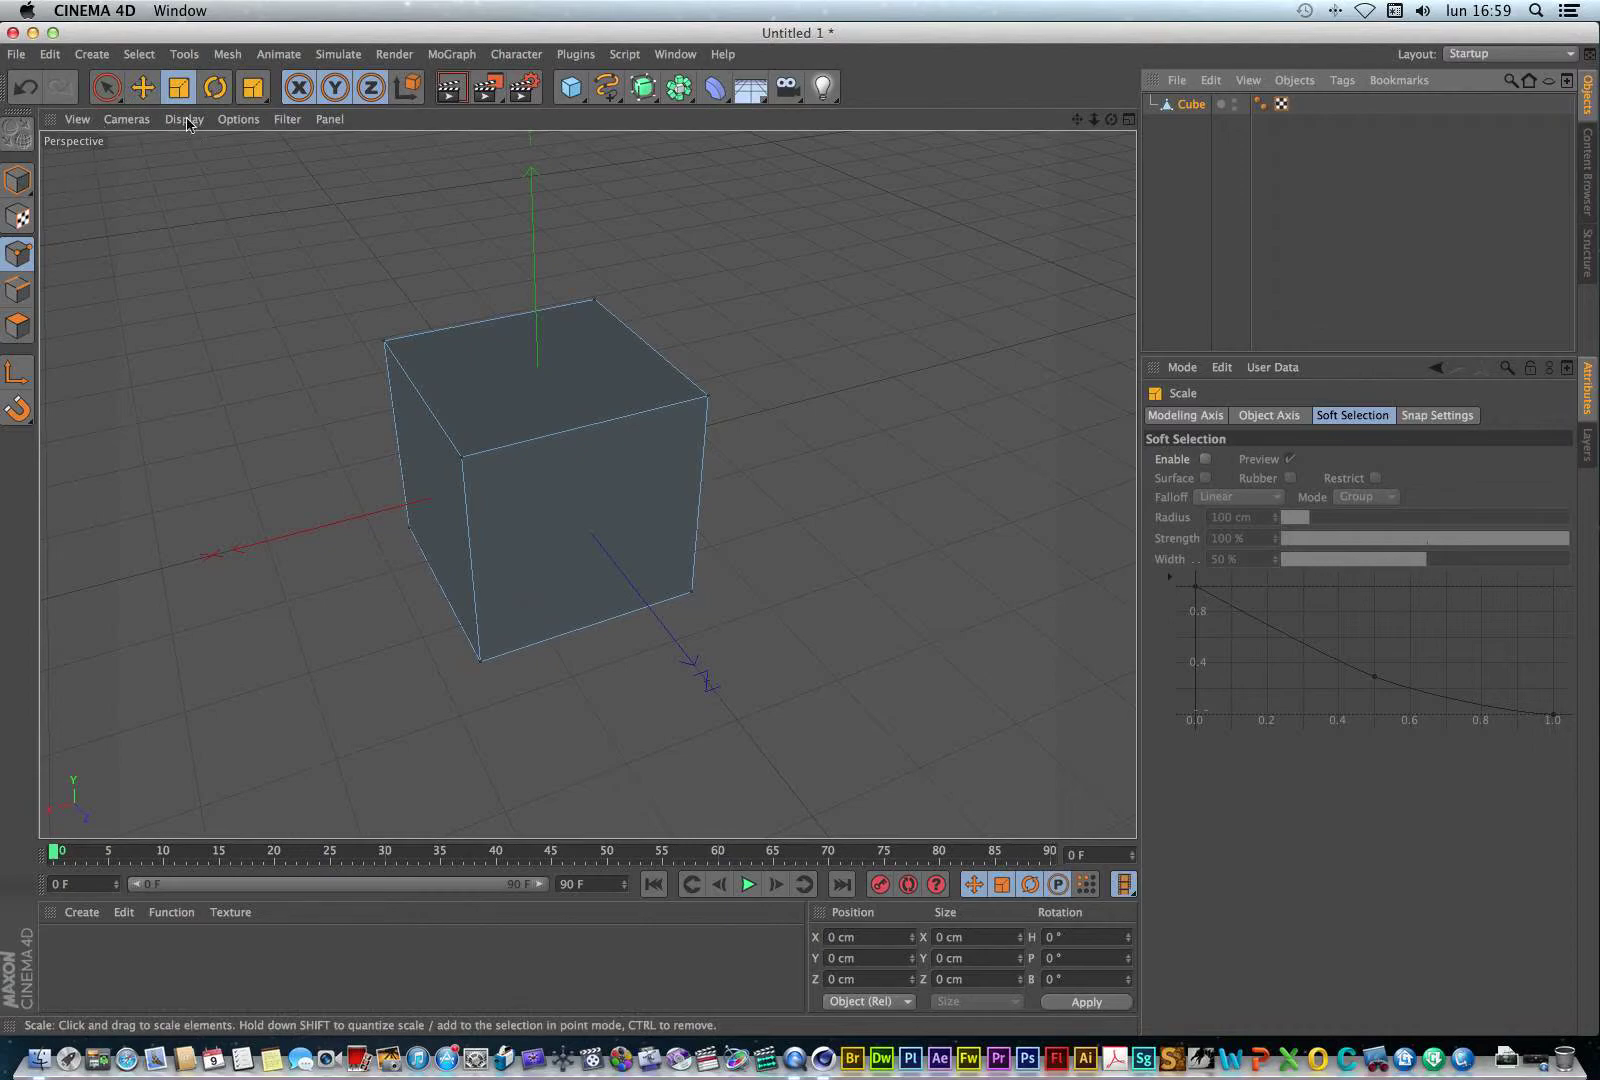
pyautogui.click(1195, 106)
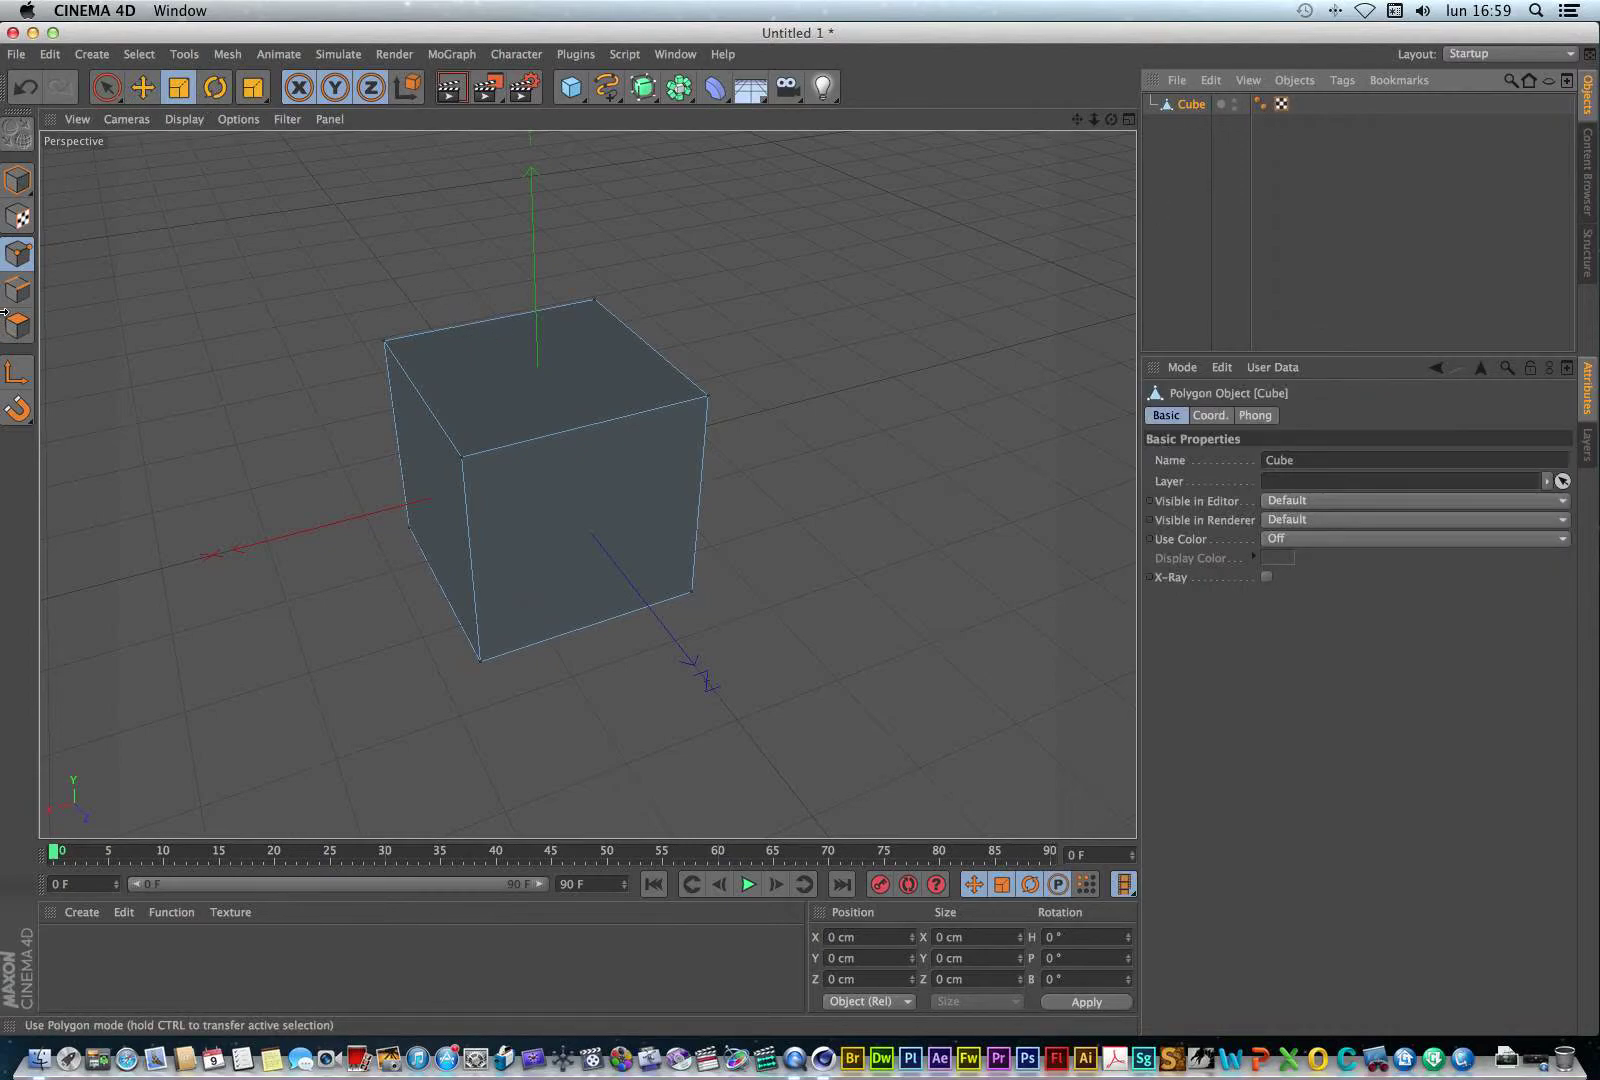
pyautogui.click(16, 185)
pyautogui.moveTo(537, 312); pyautogui.dragTo(543, 462)
pyautogui.moveTo(383, 512); pyautogui.dragTo(200, 552)
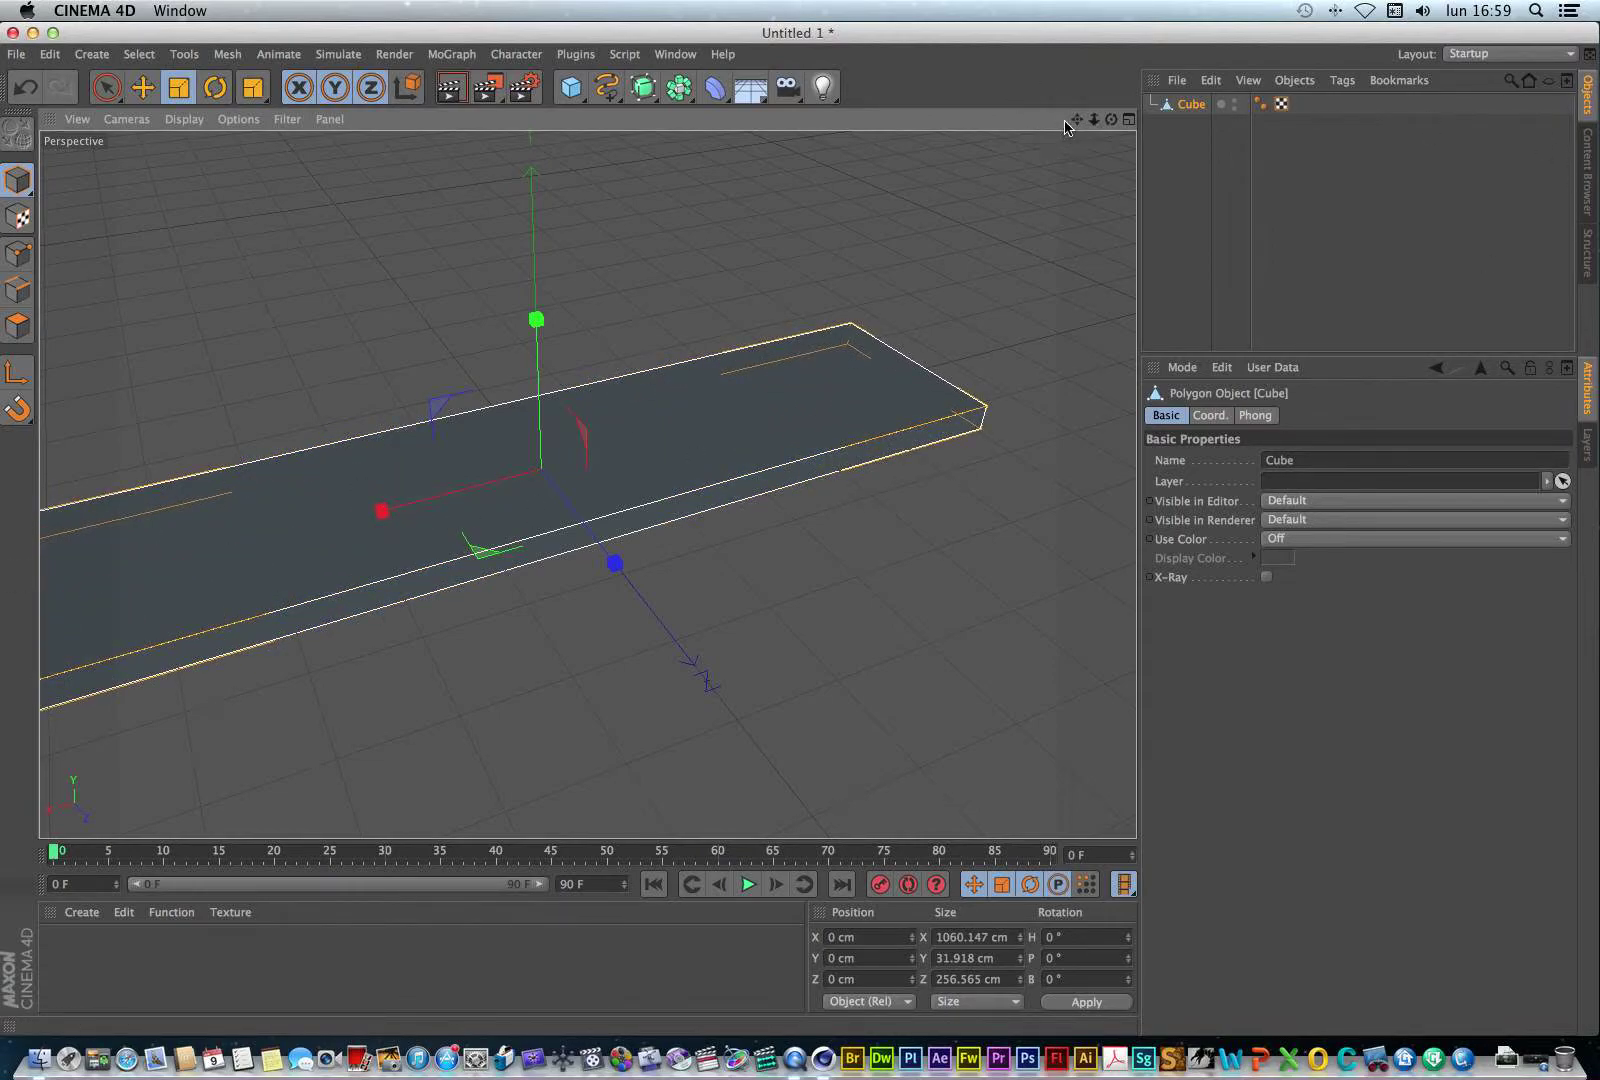
# Add a sphere at about X 369 cm on the slab and duplicate it along X to about -297 cm.
pyautogui.moveTo(1094, 120); pyautogui.dragTo(1136, 120)
pyautogui.moveTo(571, 88); pyautogui.dragTo(964, 100)
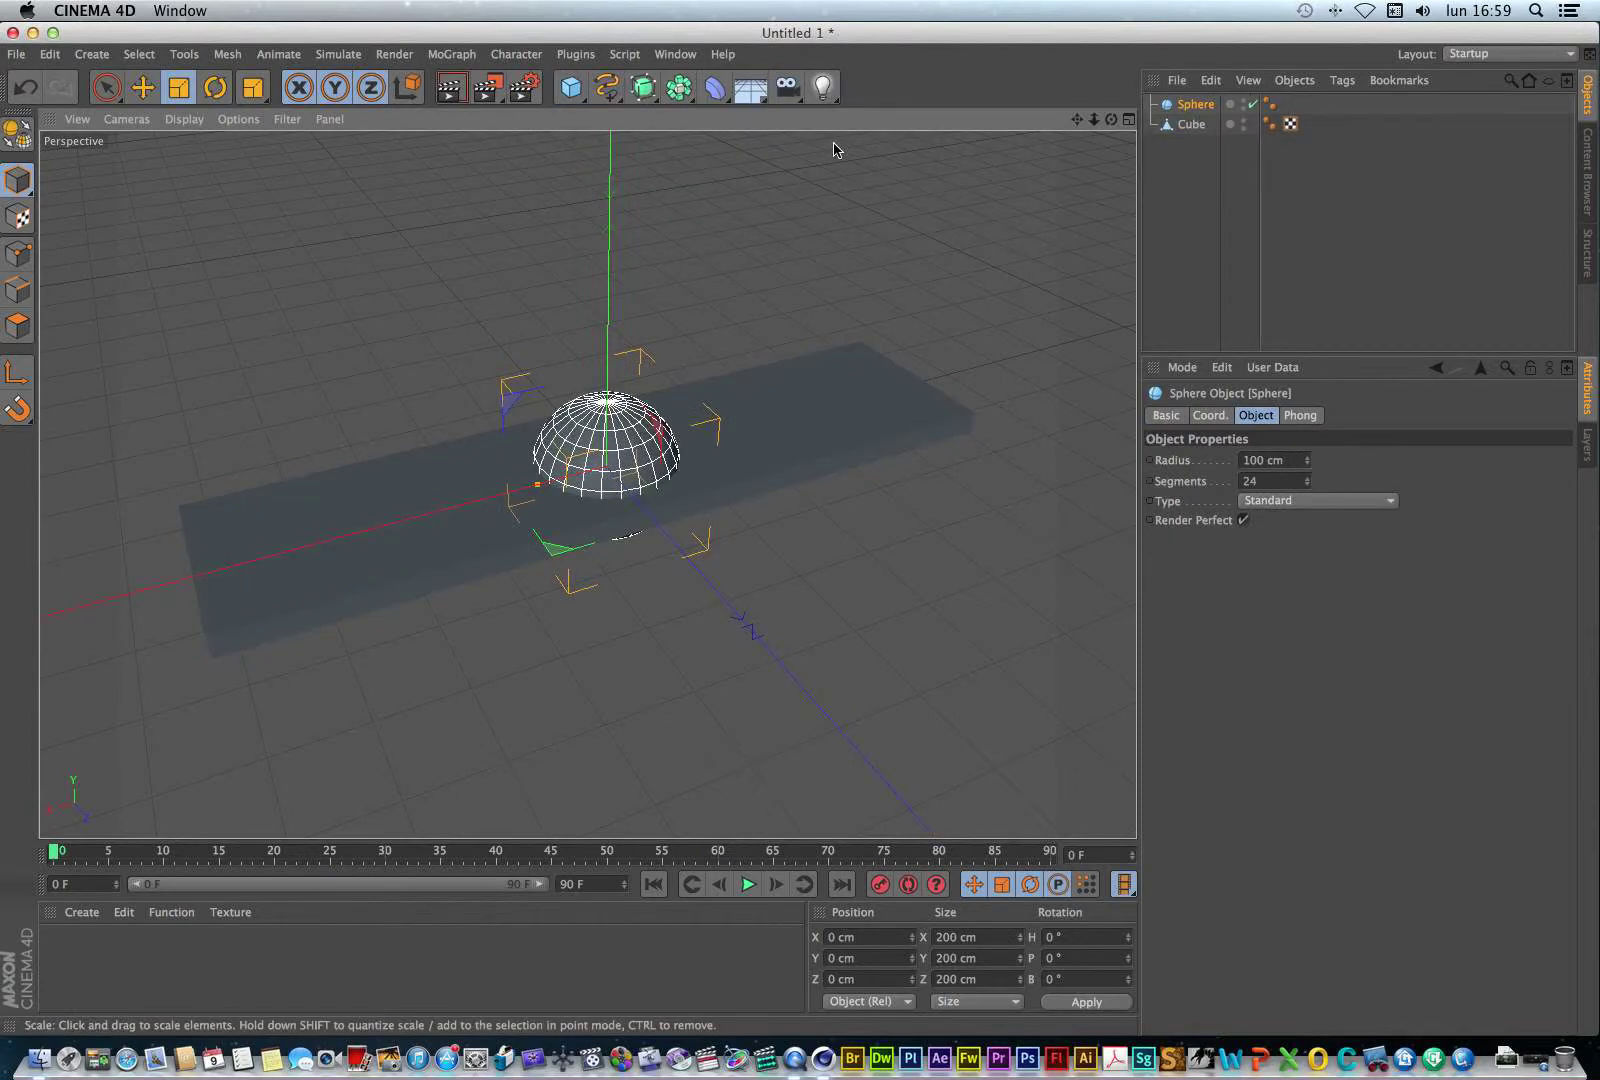
pyautogui.click(143, 87)
pyautogui.moveTo(452, 502); pyautogui.dragTo(166, 570)
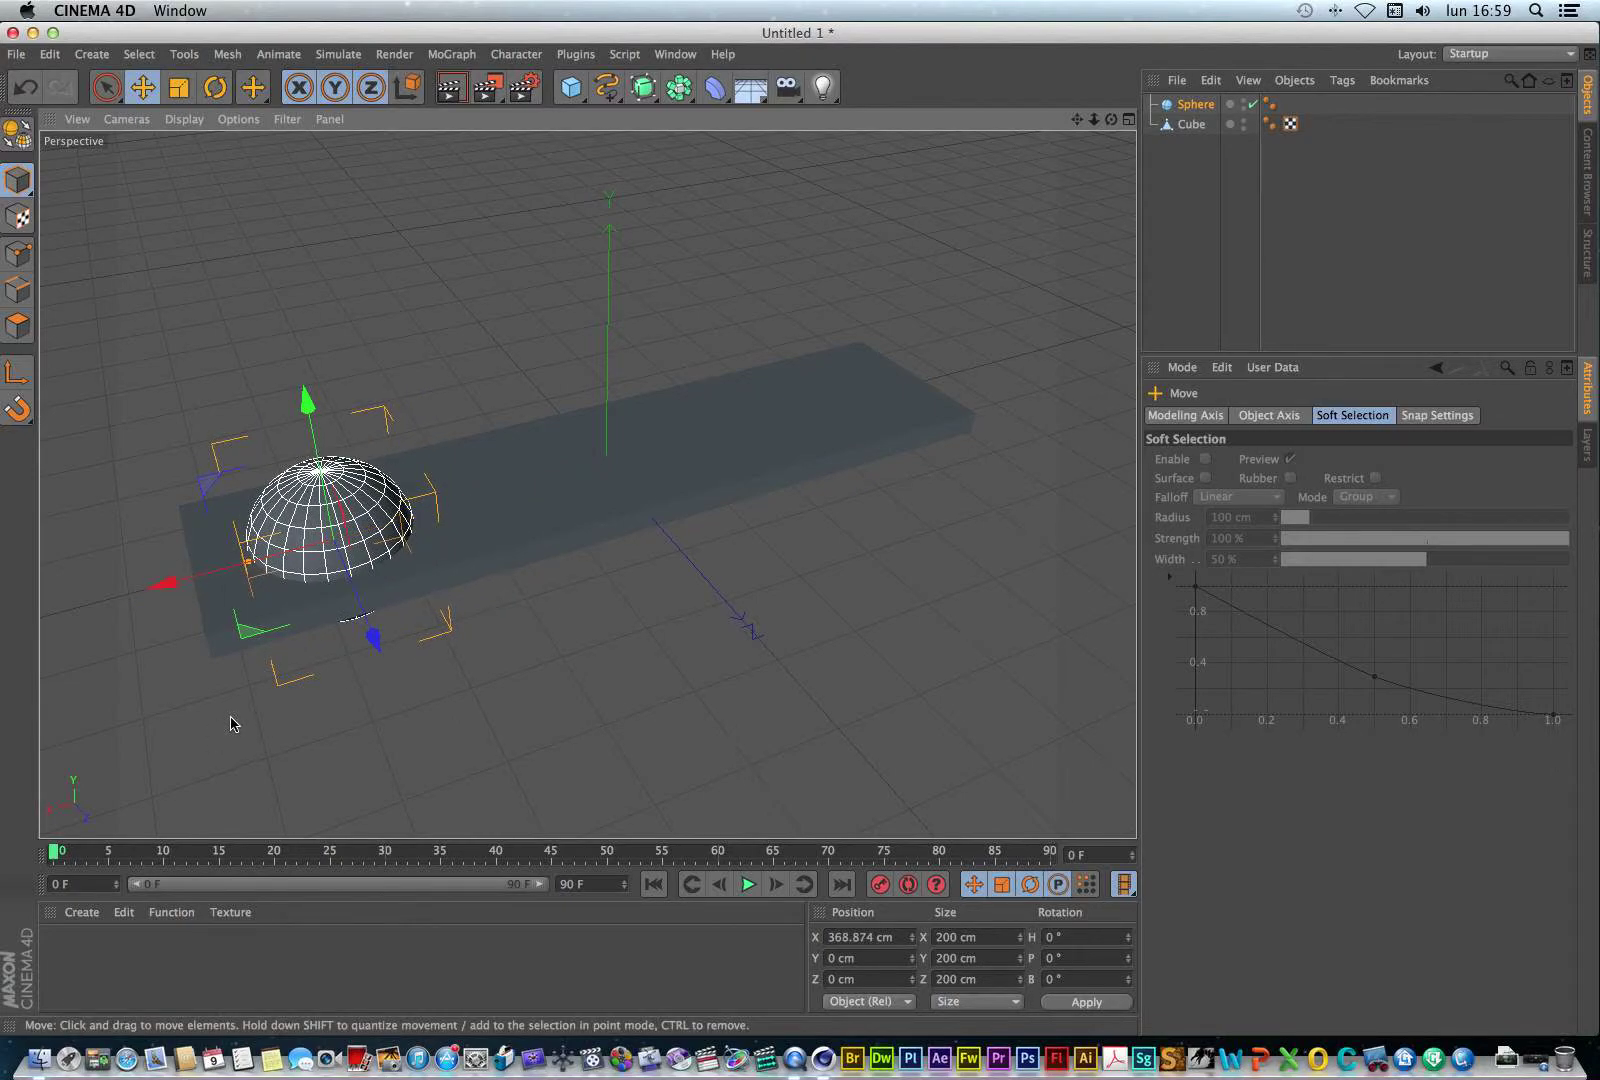
pyautogui.keyDown('ctrl'); pyautogui.moveTo(161, 579); pyautogui.dragTo(655, 517); pyautogui.keyUp('ctrl')
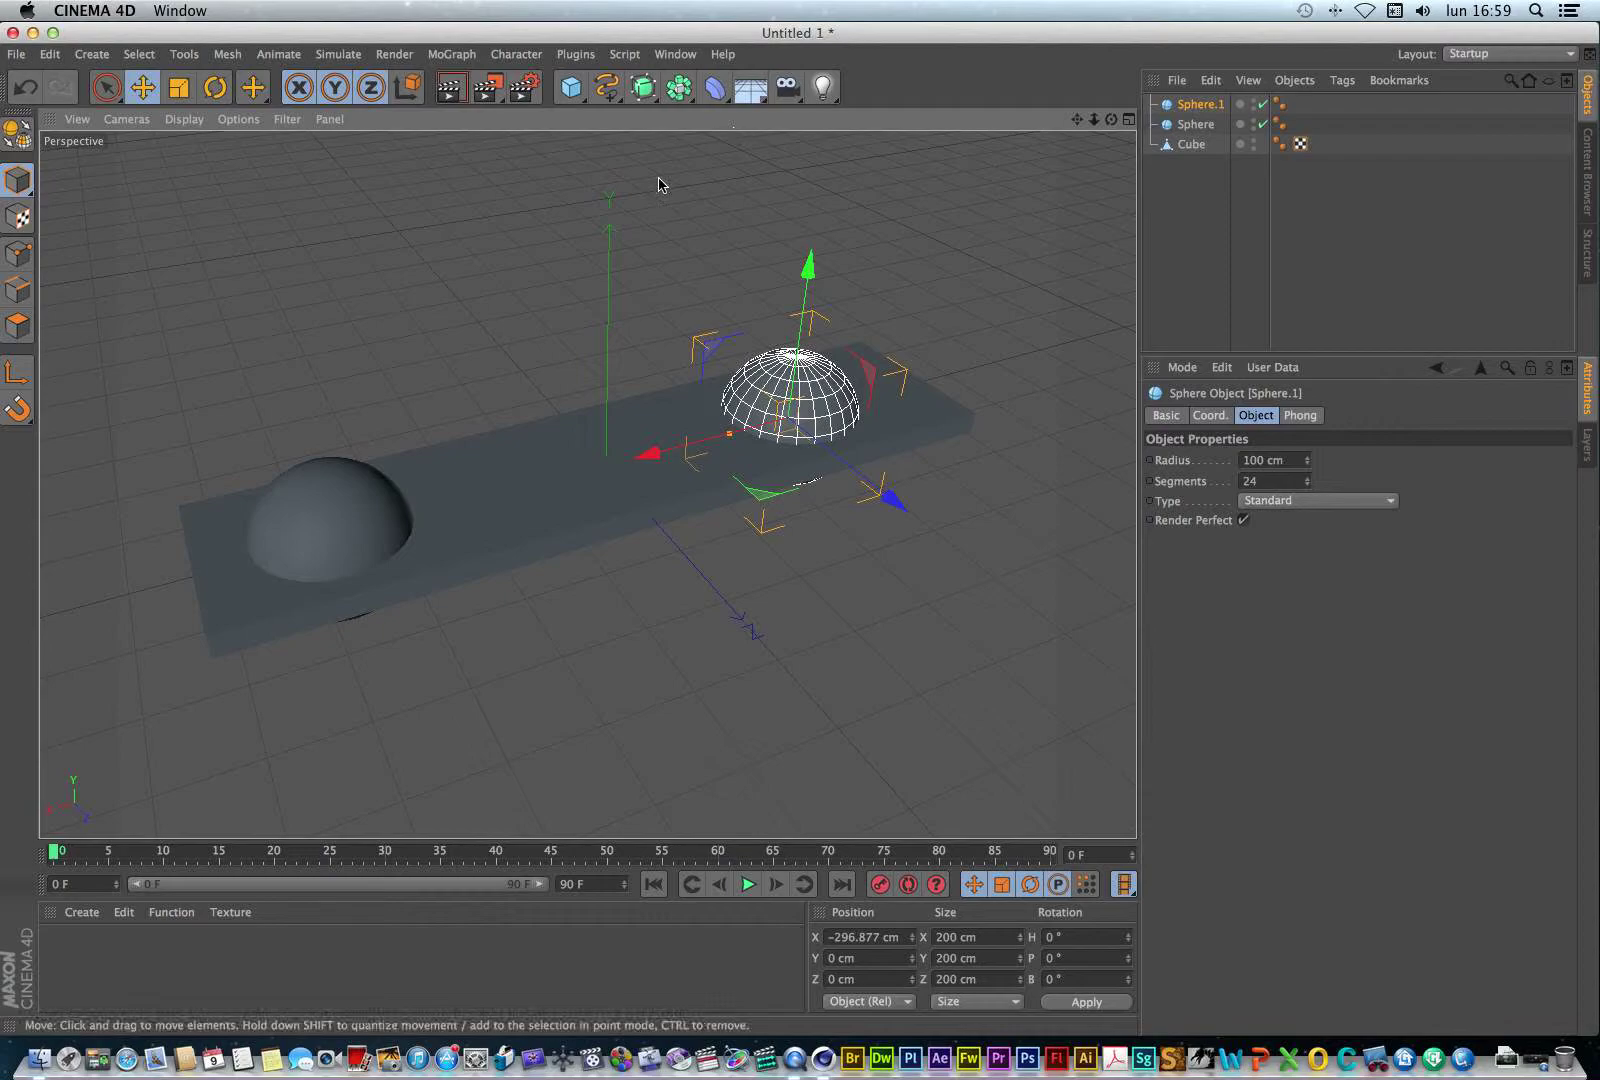
# Add a Boole object, nest both spheres and the cube under it, and deselect everything to examine the result.
pyautogui.moveTo(680, 97); pyautogui.dragTo(1036, 104)
pyautogui.moveTo(1205, 218); pyautogui.dragTo(1195, 106)
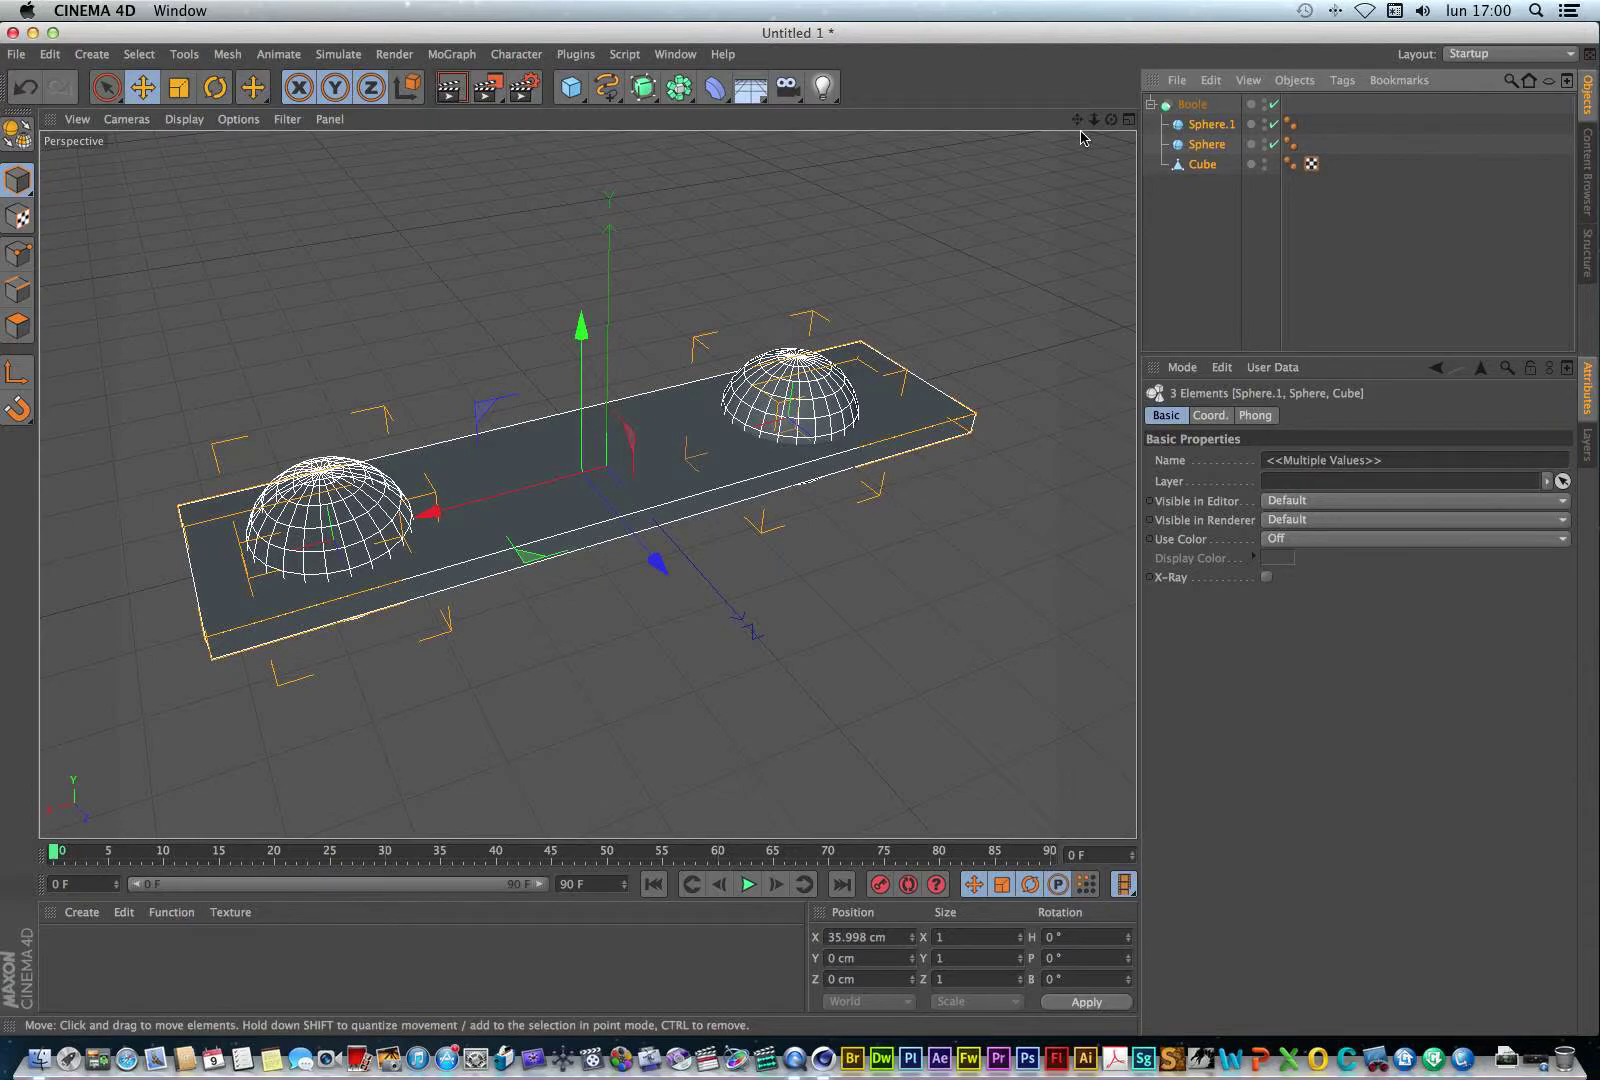
pyautogui.moveTo(587, 486); pyautogui.dragTo(587, 486)
pyautogui.click(1210, 237)
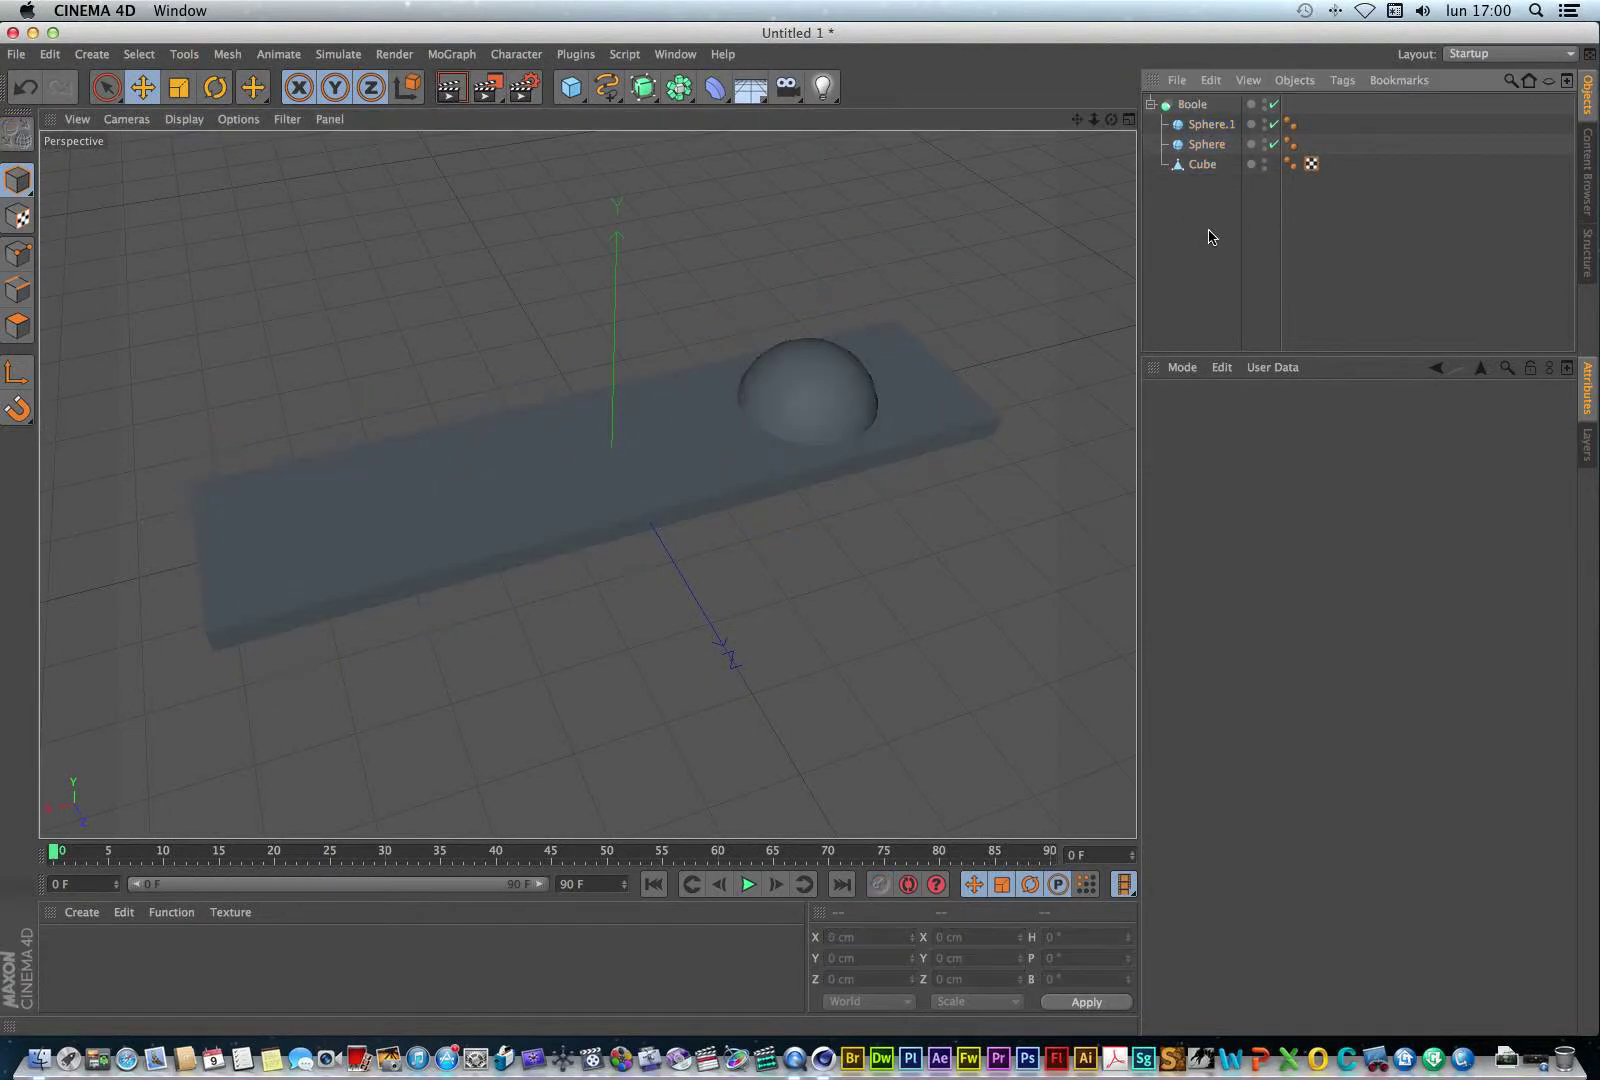
# Move the cube above the spheres in the Boole hierarchy and group both spheres into a null.
pyautogui.moveTo(1196, 166); pyautogui.dragTo(587, 485)
pyautogui.moveTo(1090, 122)
pyautogui.mouseDown()
pyautogui.moveTo(587, 485)
pyautogui.moveTo(1088, 123)
pyautogui.moveTo(589, 482)
pyautogui.moveTo(1075, 125)
pyautogui.mouseUp()
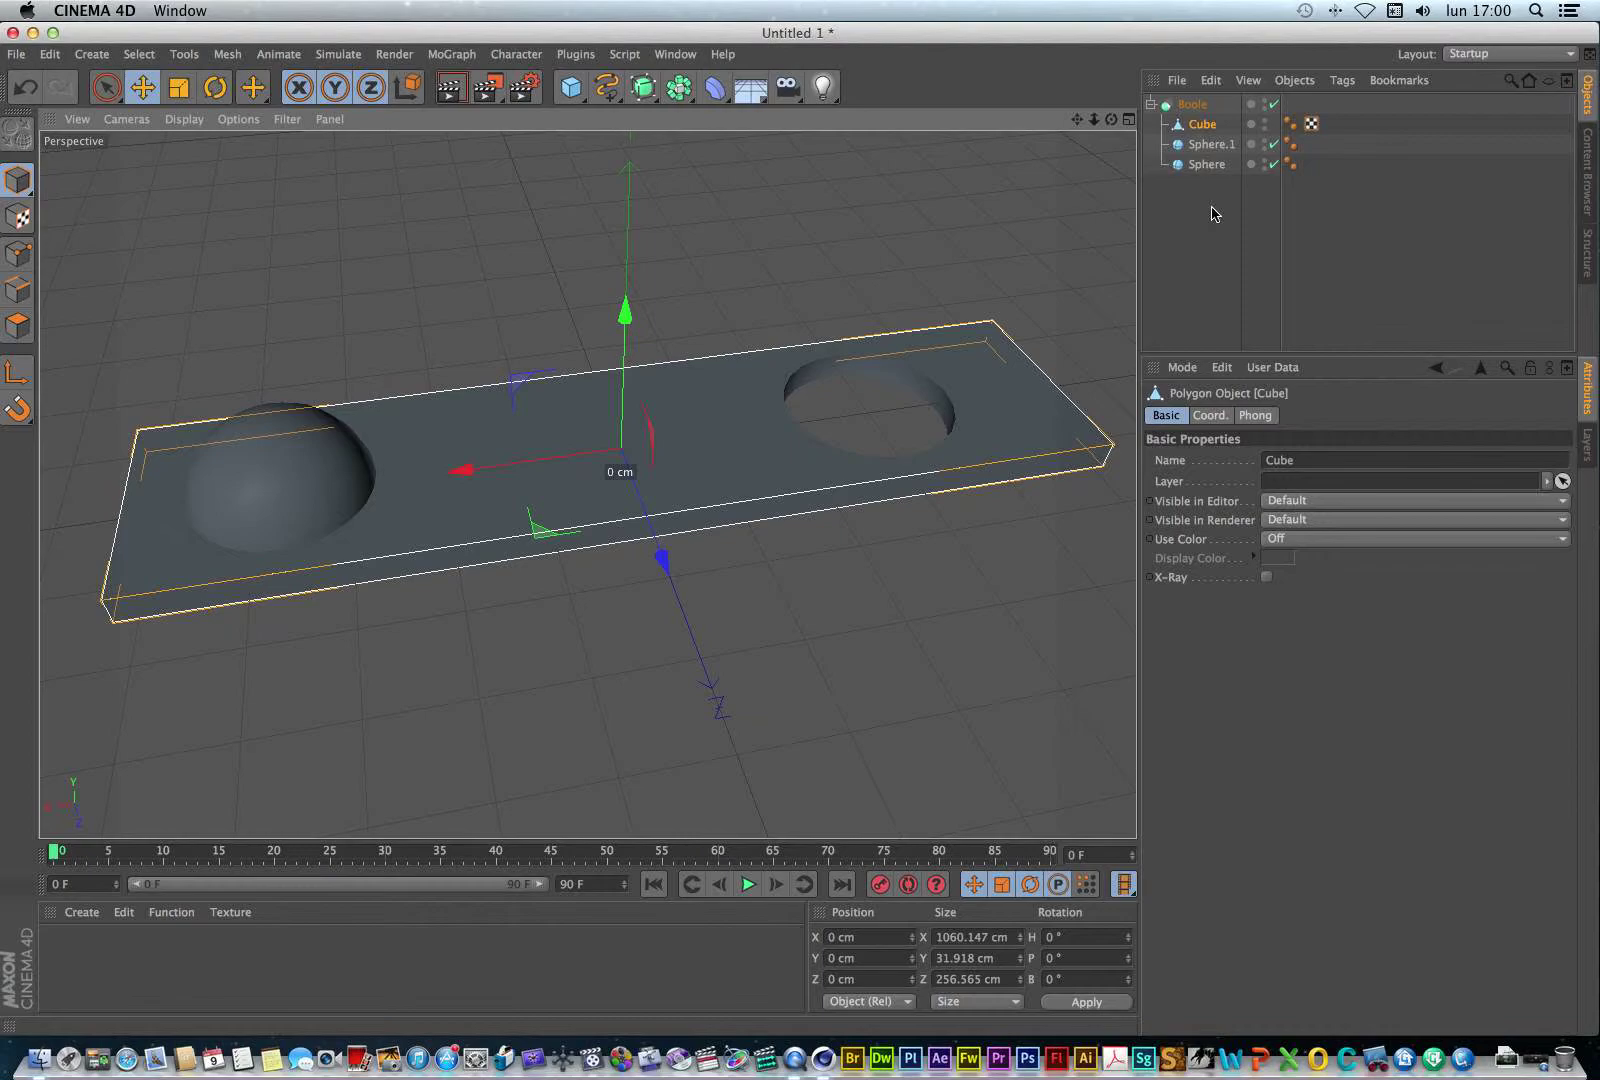
pyautogui.click(1205, 164)
pyautogui.keyDown('ctrl'); pyautogui.click(1190, 146); pyautogui.keyUp('ctrl')
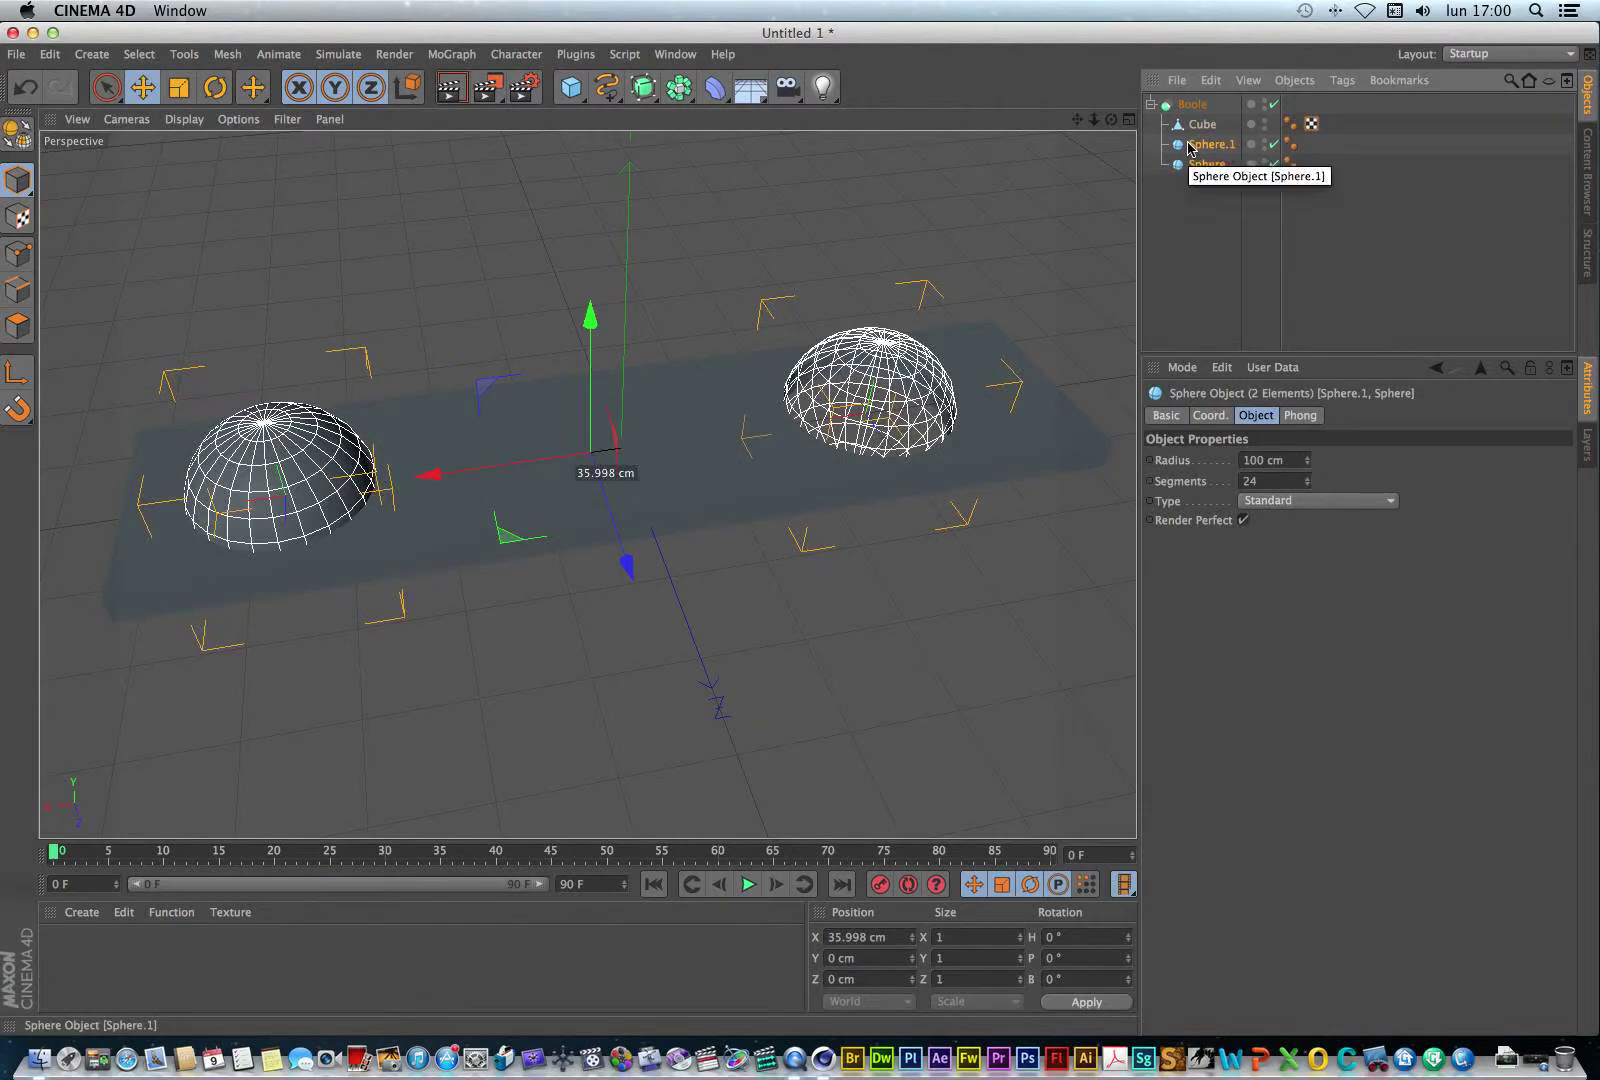
pyautogui.hotkey('alt', 'g')
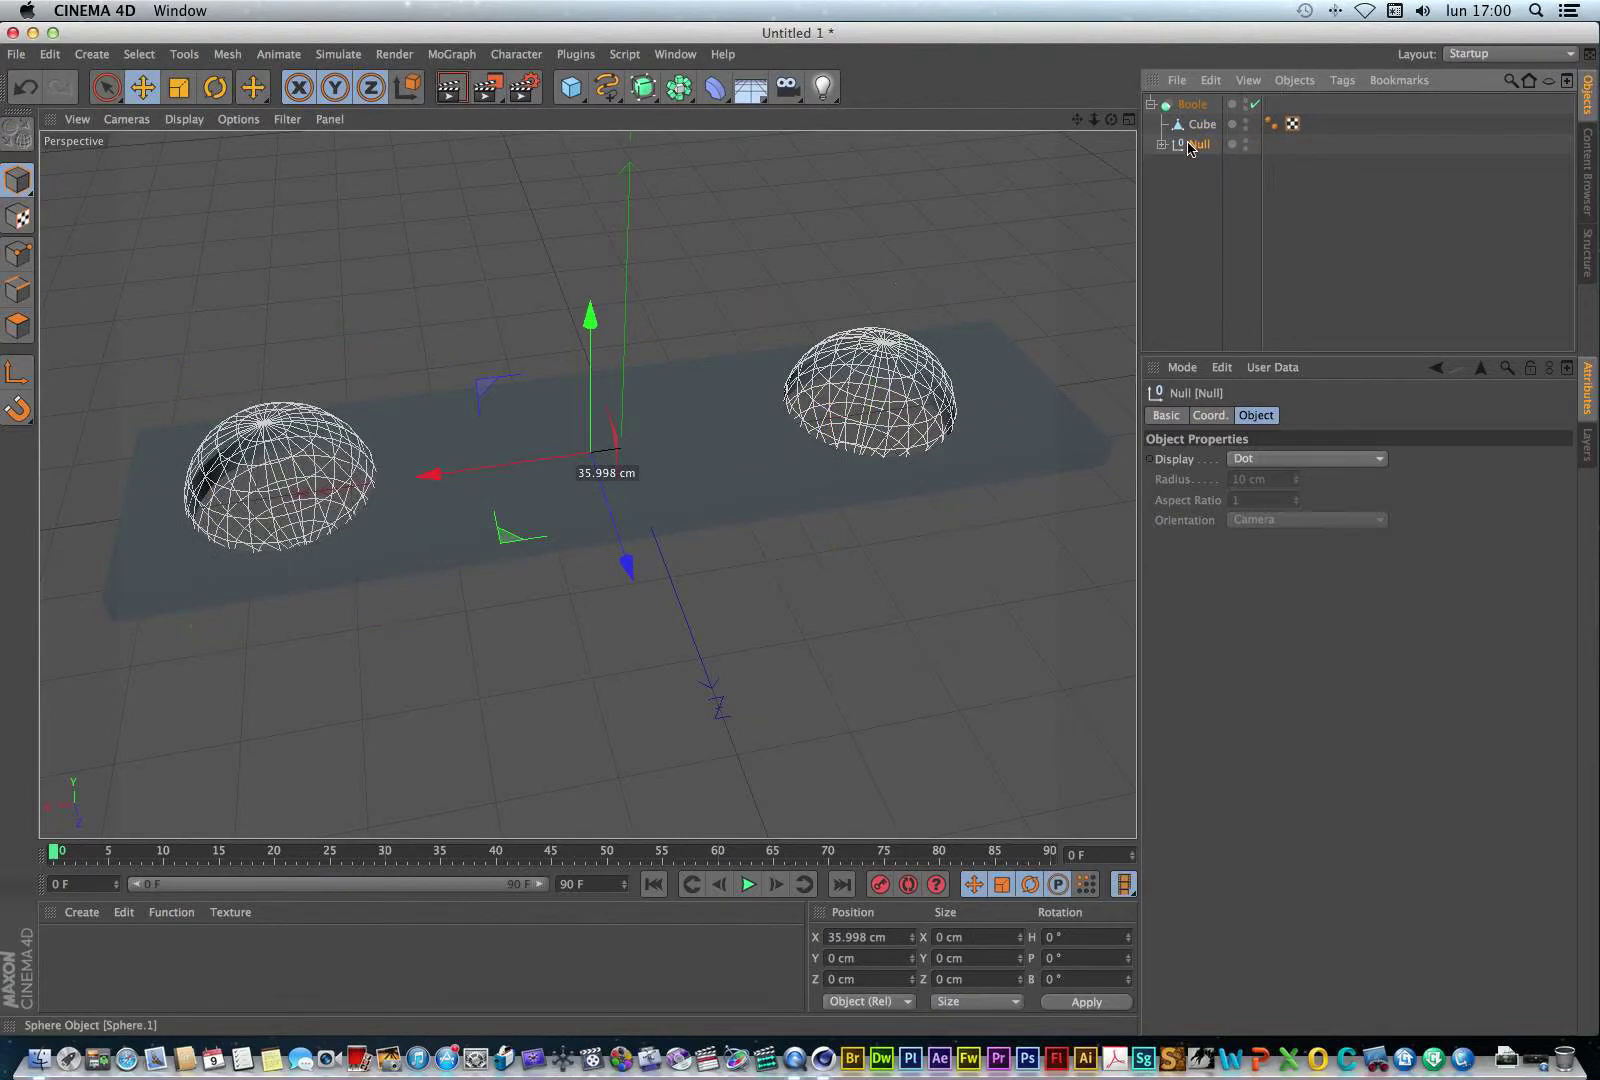
pyautogui.click(1161, 144)
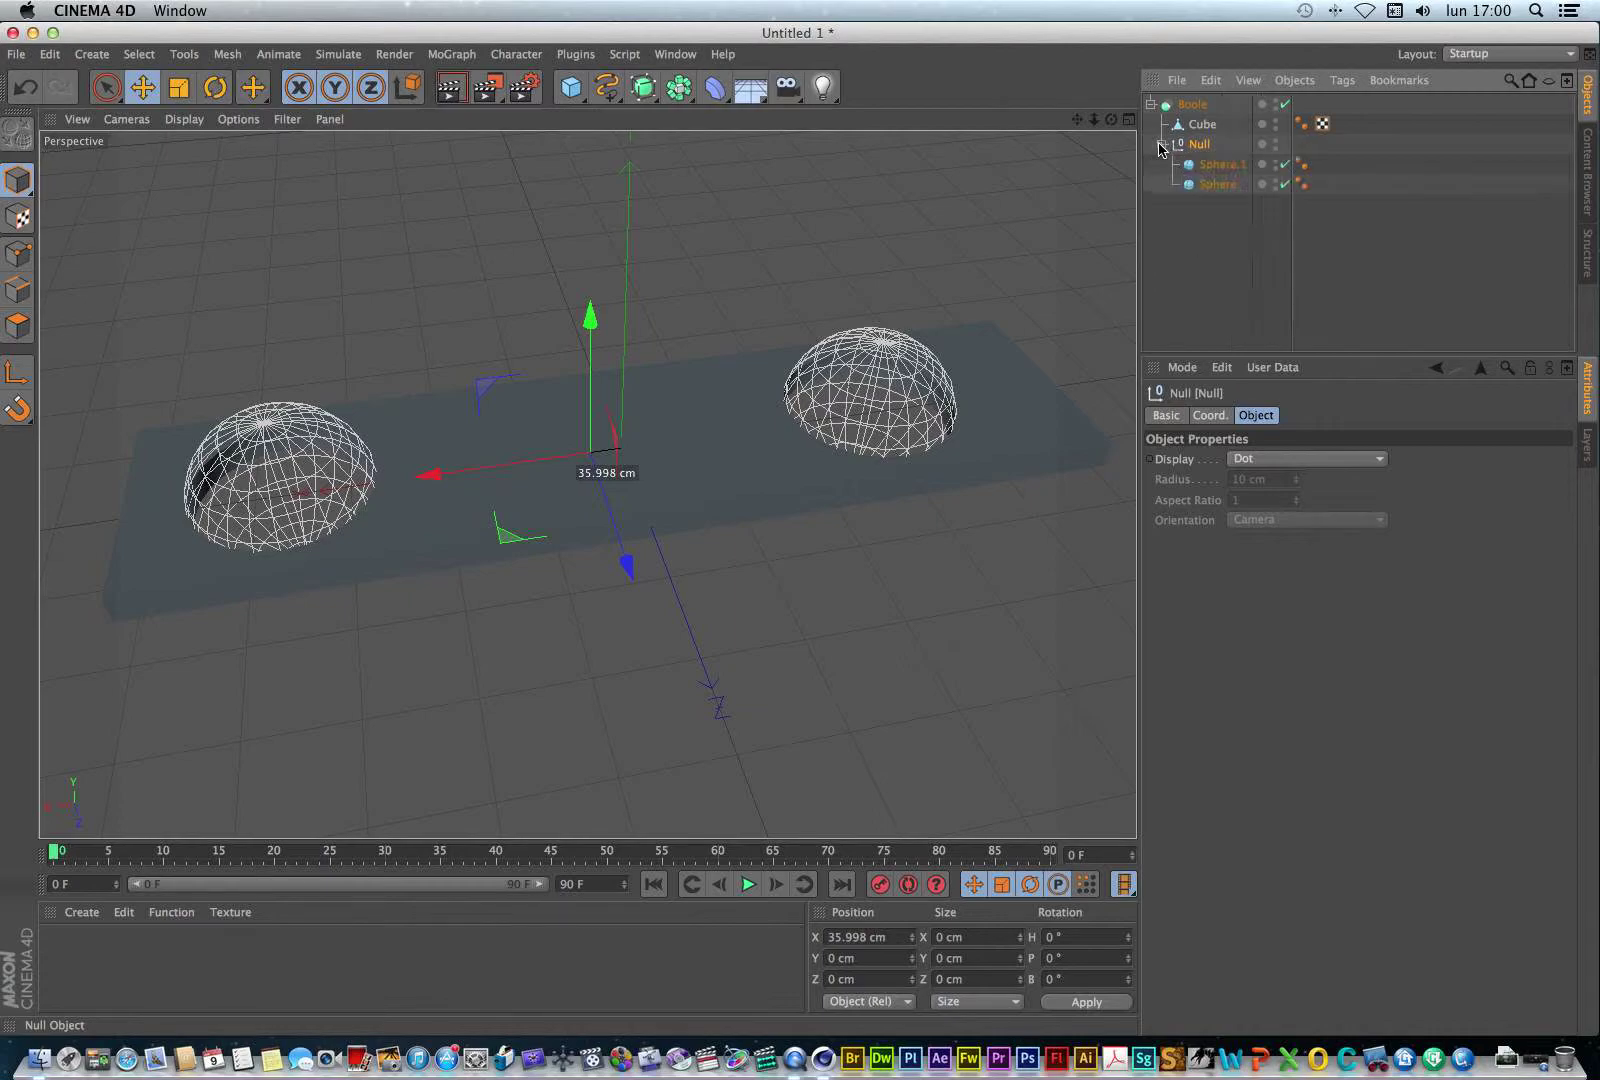
pyautogui.click(1078, 197)
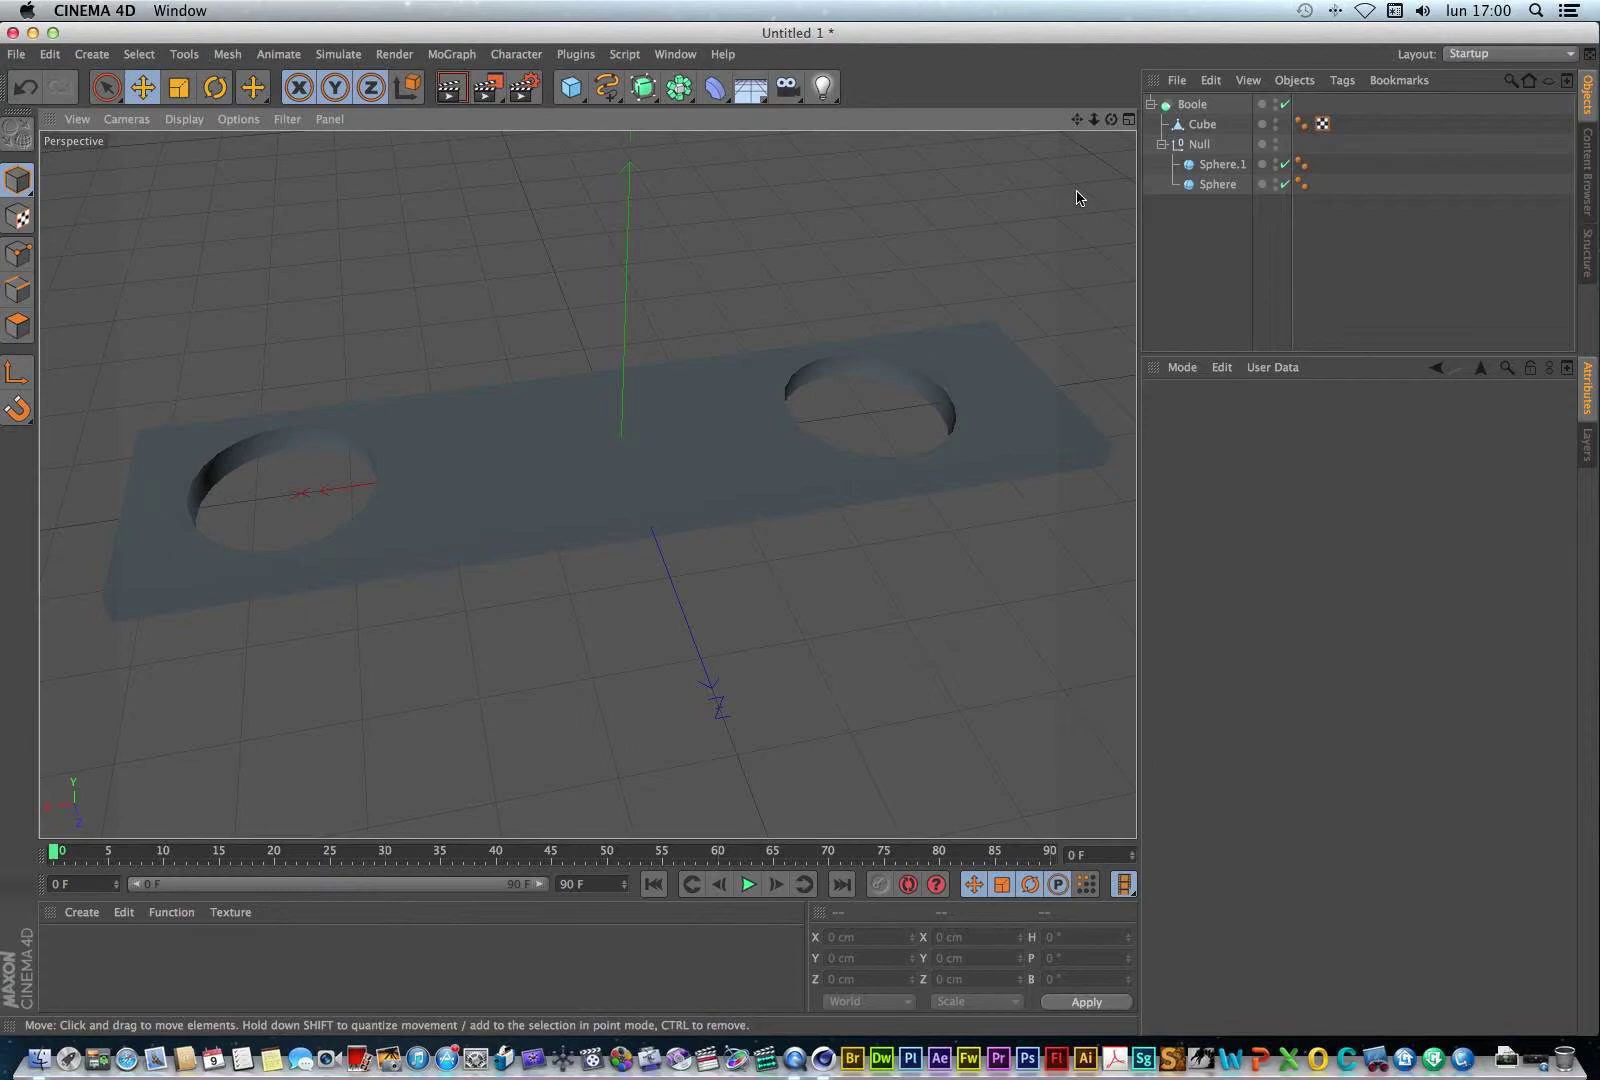
# Paste a copy of Sphere.1 into the null and move it along X to the slab's middle, between the two holes.
pyautogui.click(1163, 145)
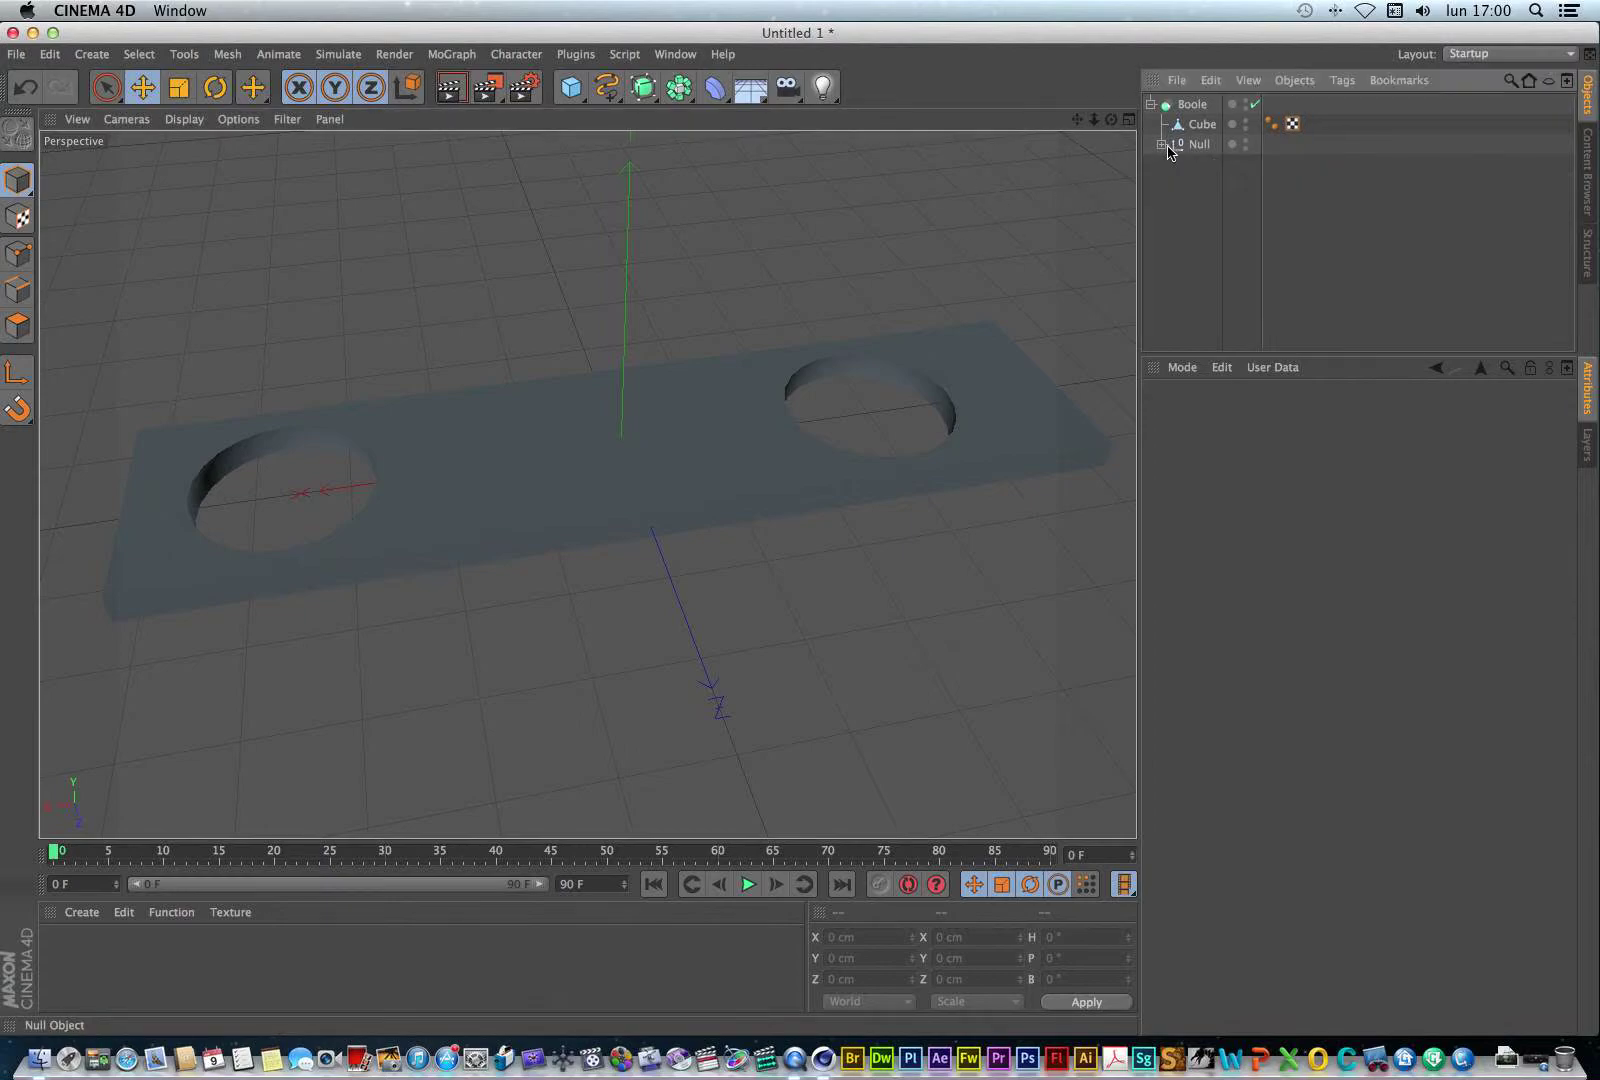
pyautogui.click(1162, 145)
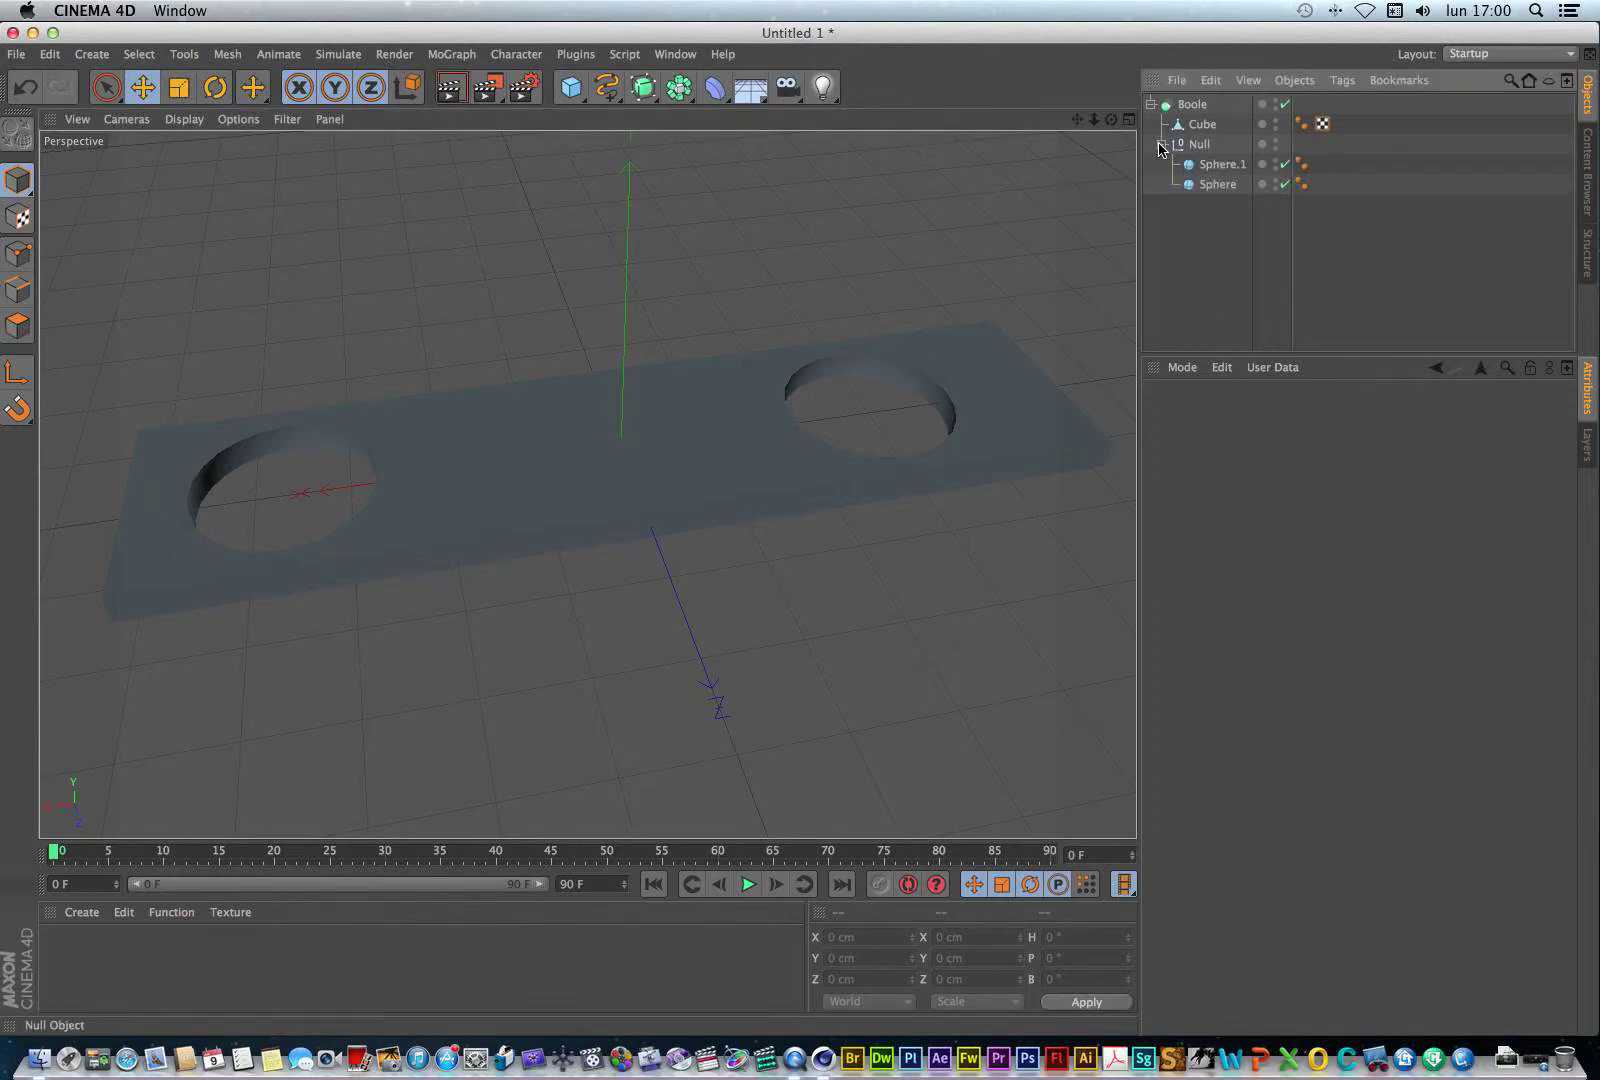
pyautogui.click(1207, 165)
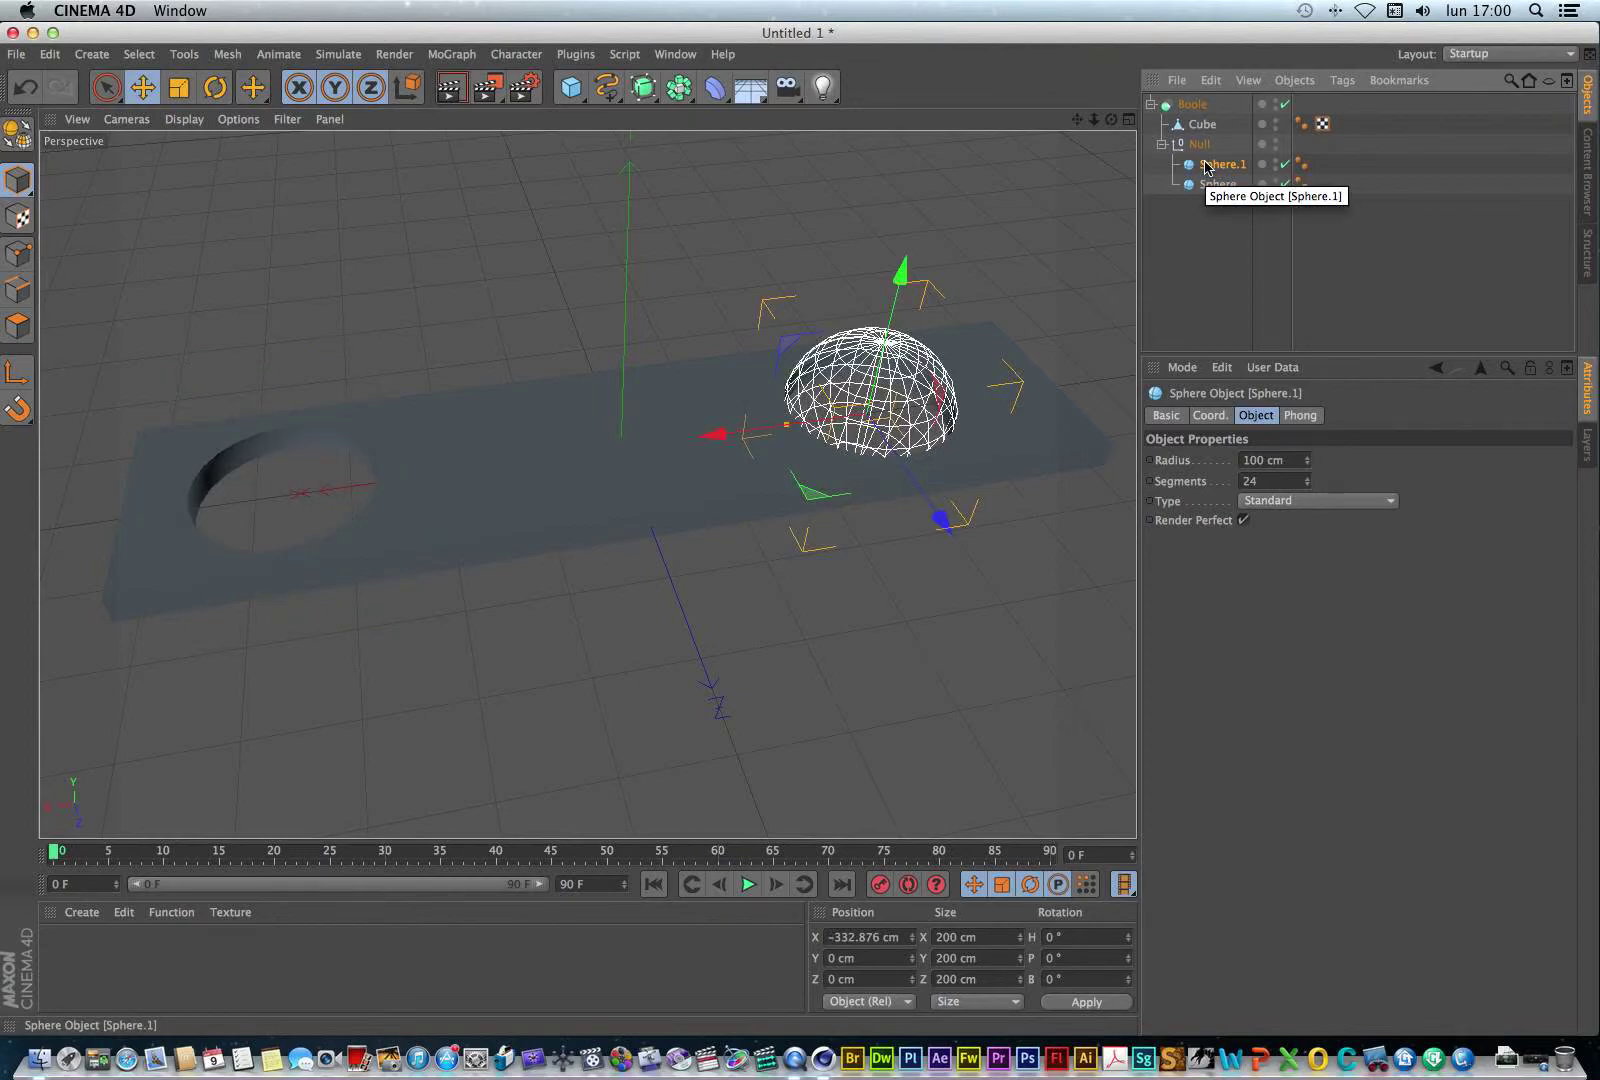
pyautogui.press('super+v')
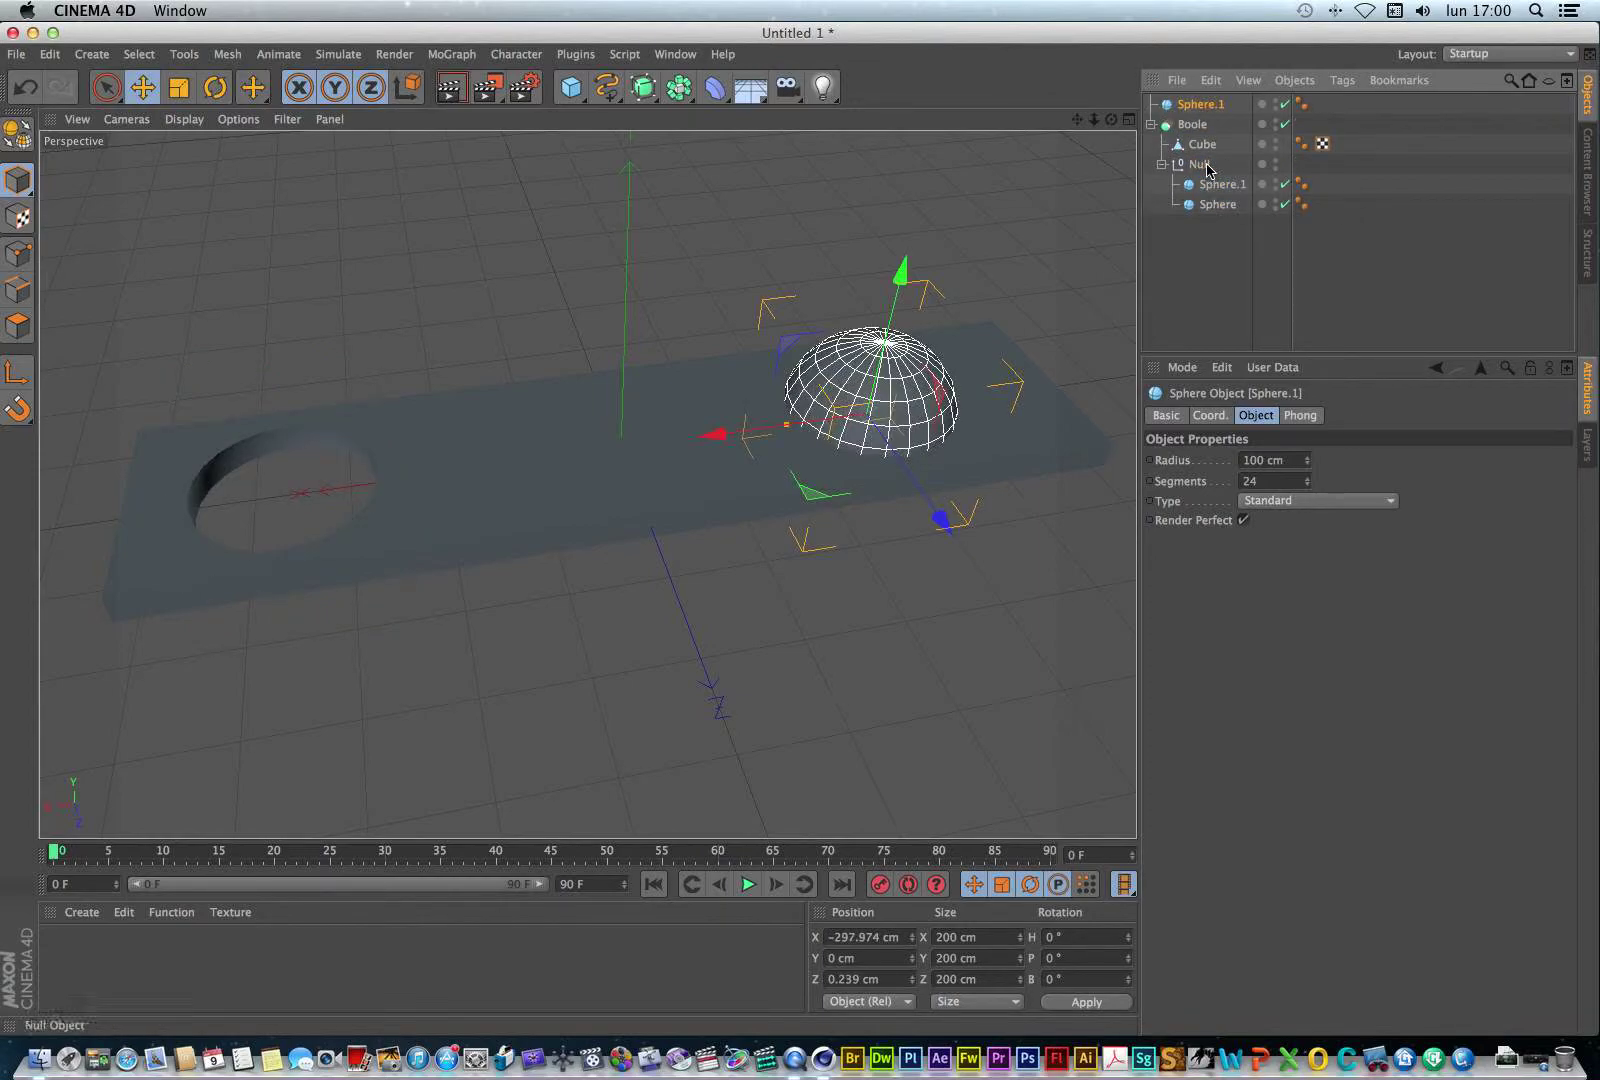
pyautogui.moveTo(1192, 106); pyautogui.dragTo(1212, 173)
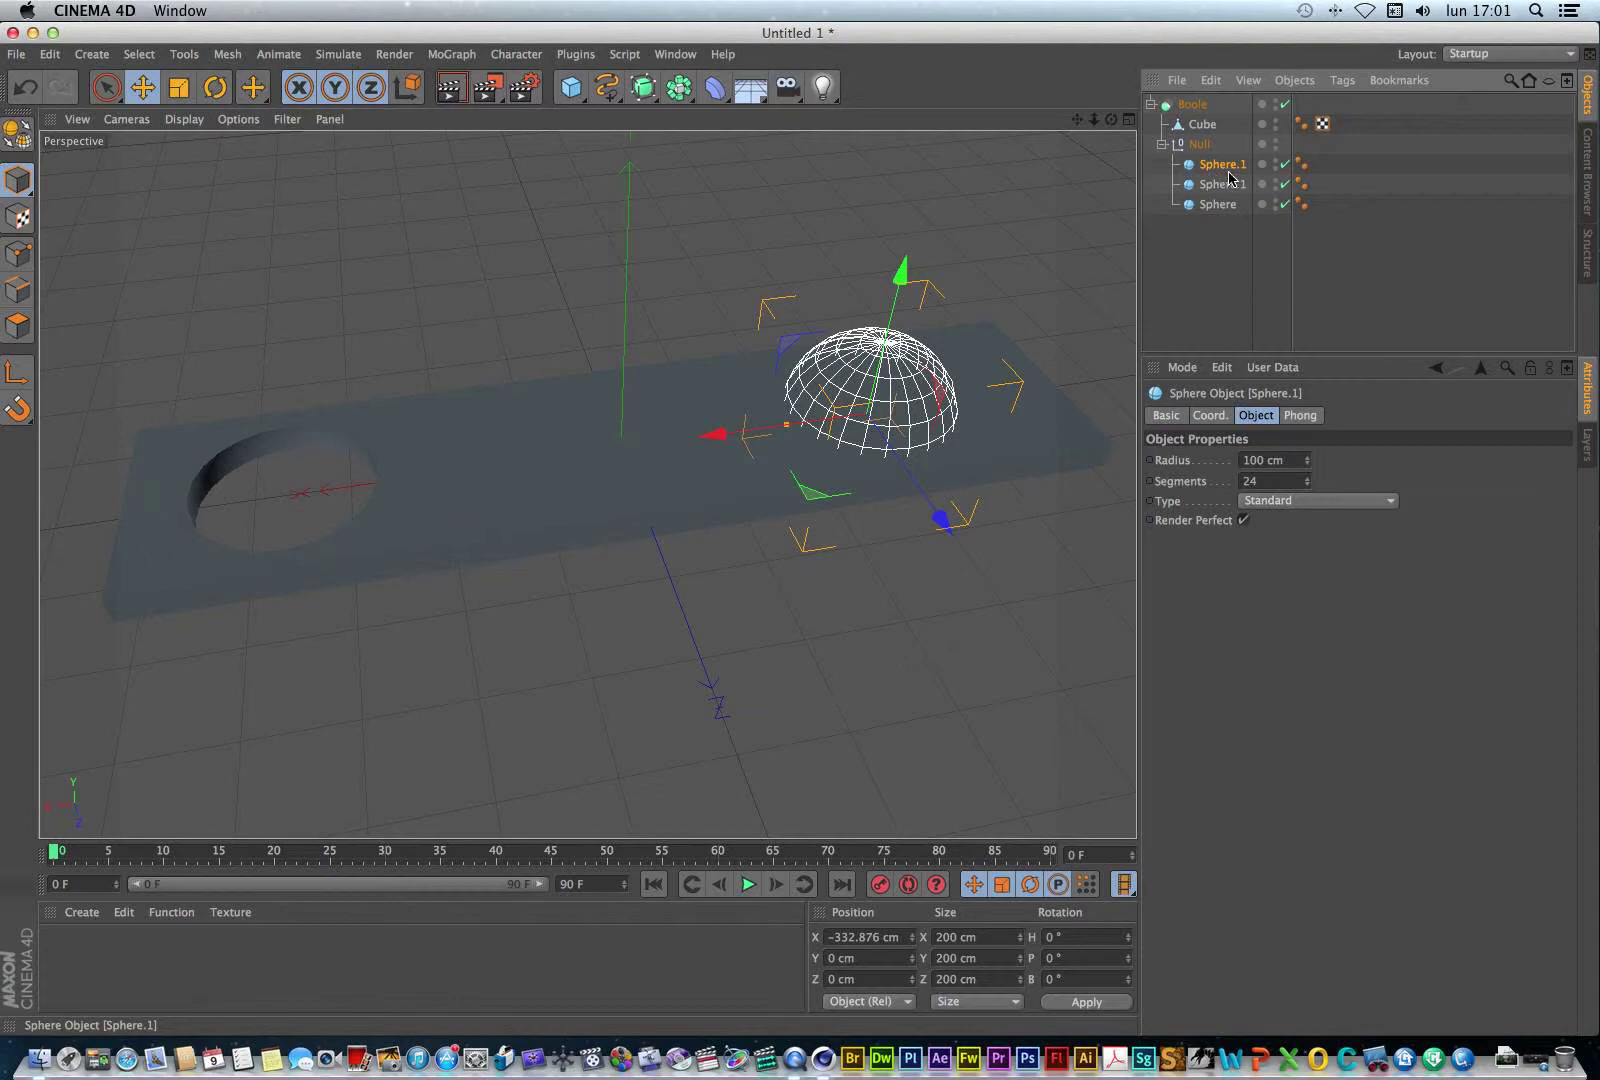
pyautogui.moveTo(713, 440); pyautogui.dragTo(427, 466)
pyautogui.click(646, 578)
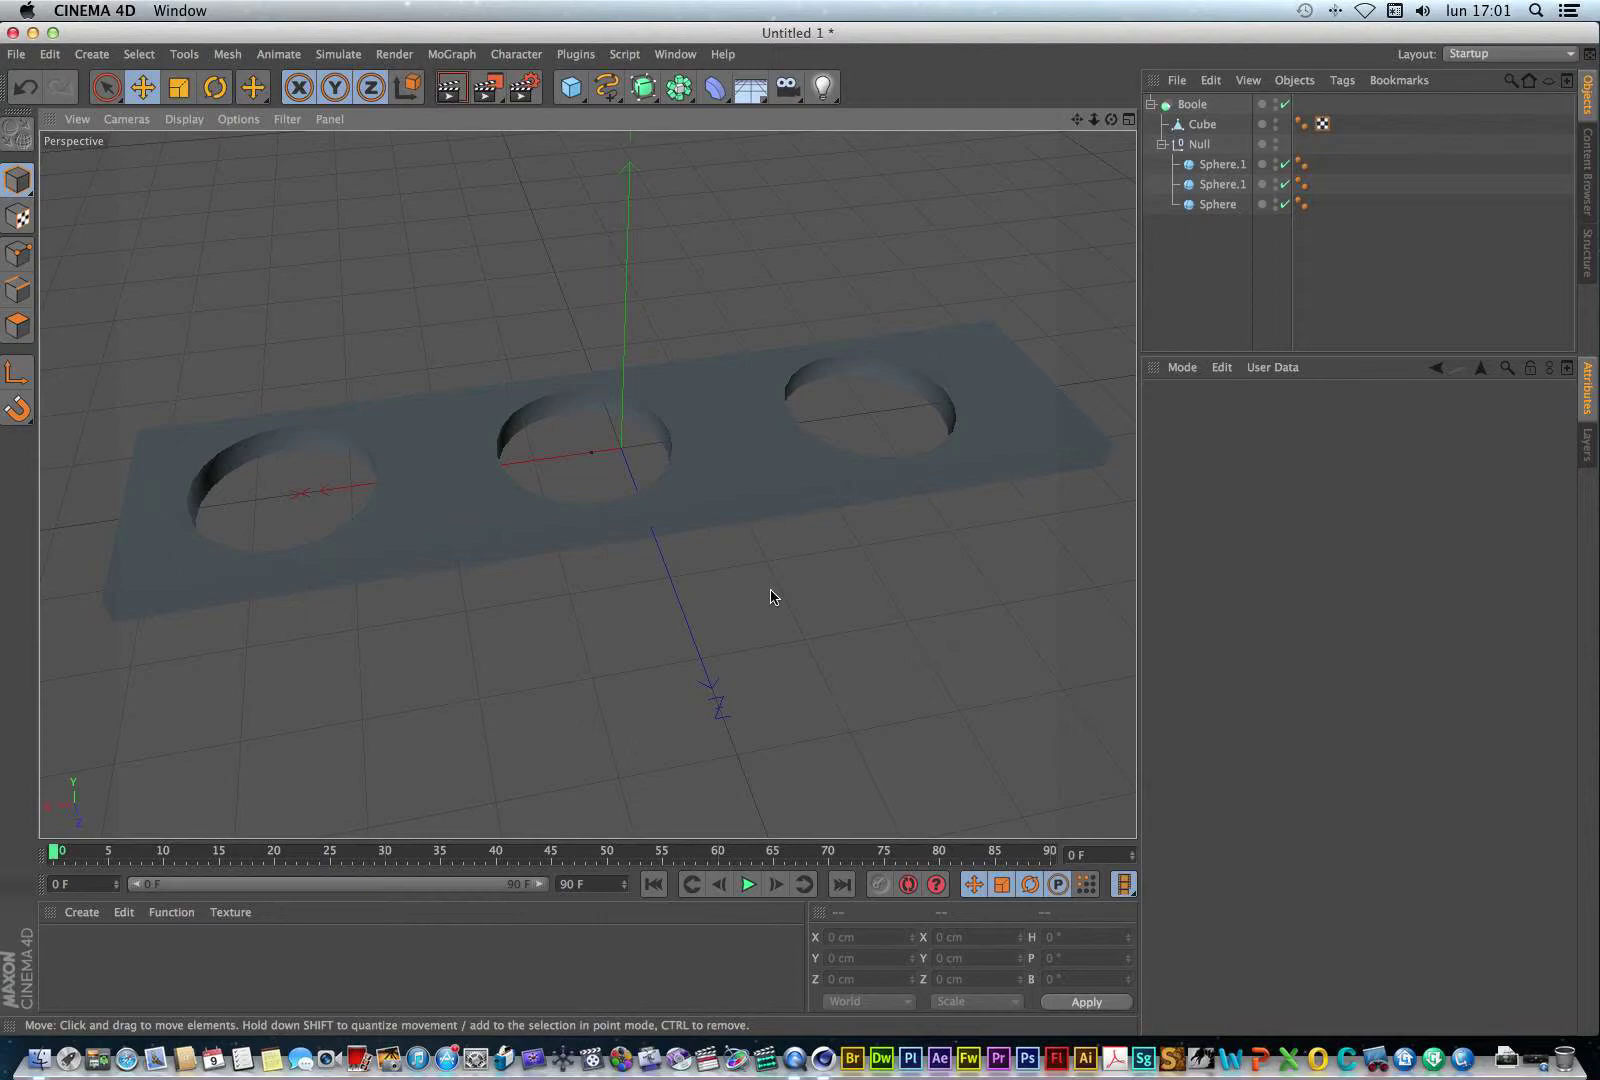
# Enable Create single object and Hide new edges on the Boole and make it an editable polygon object.
pyautogui.click(1161, 144)
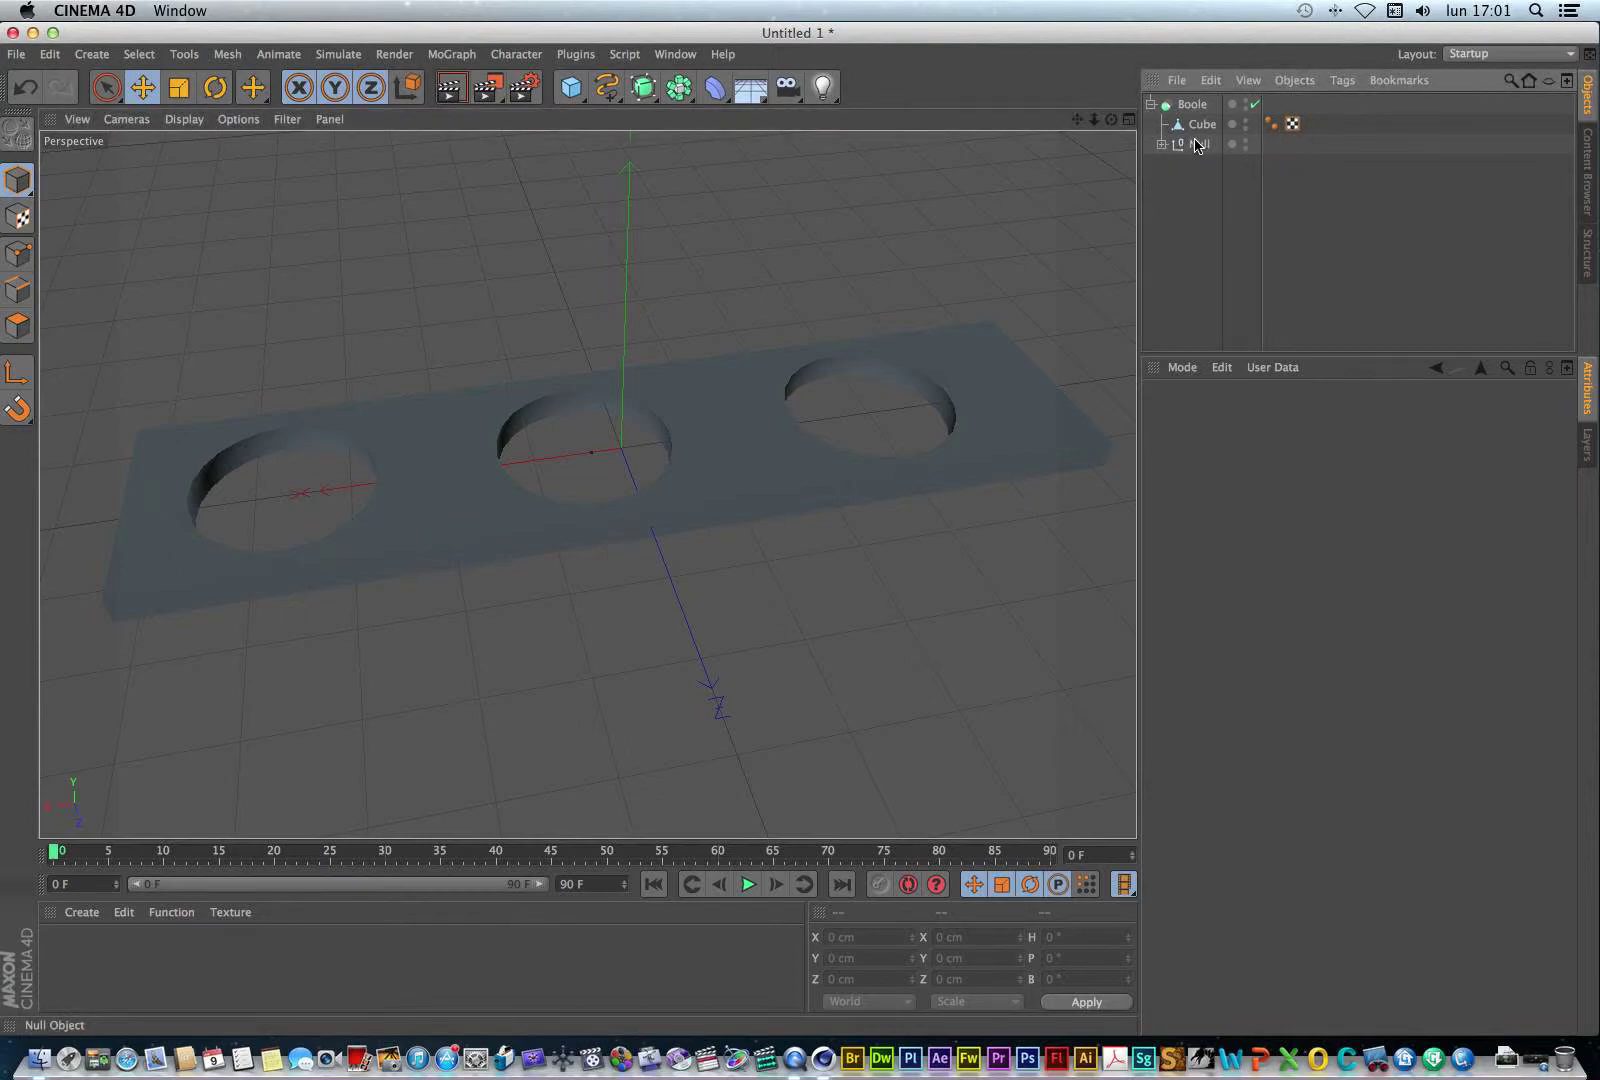
pyautogui.click(1197, 145)
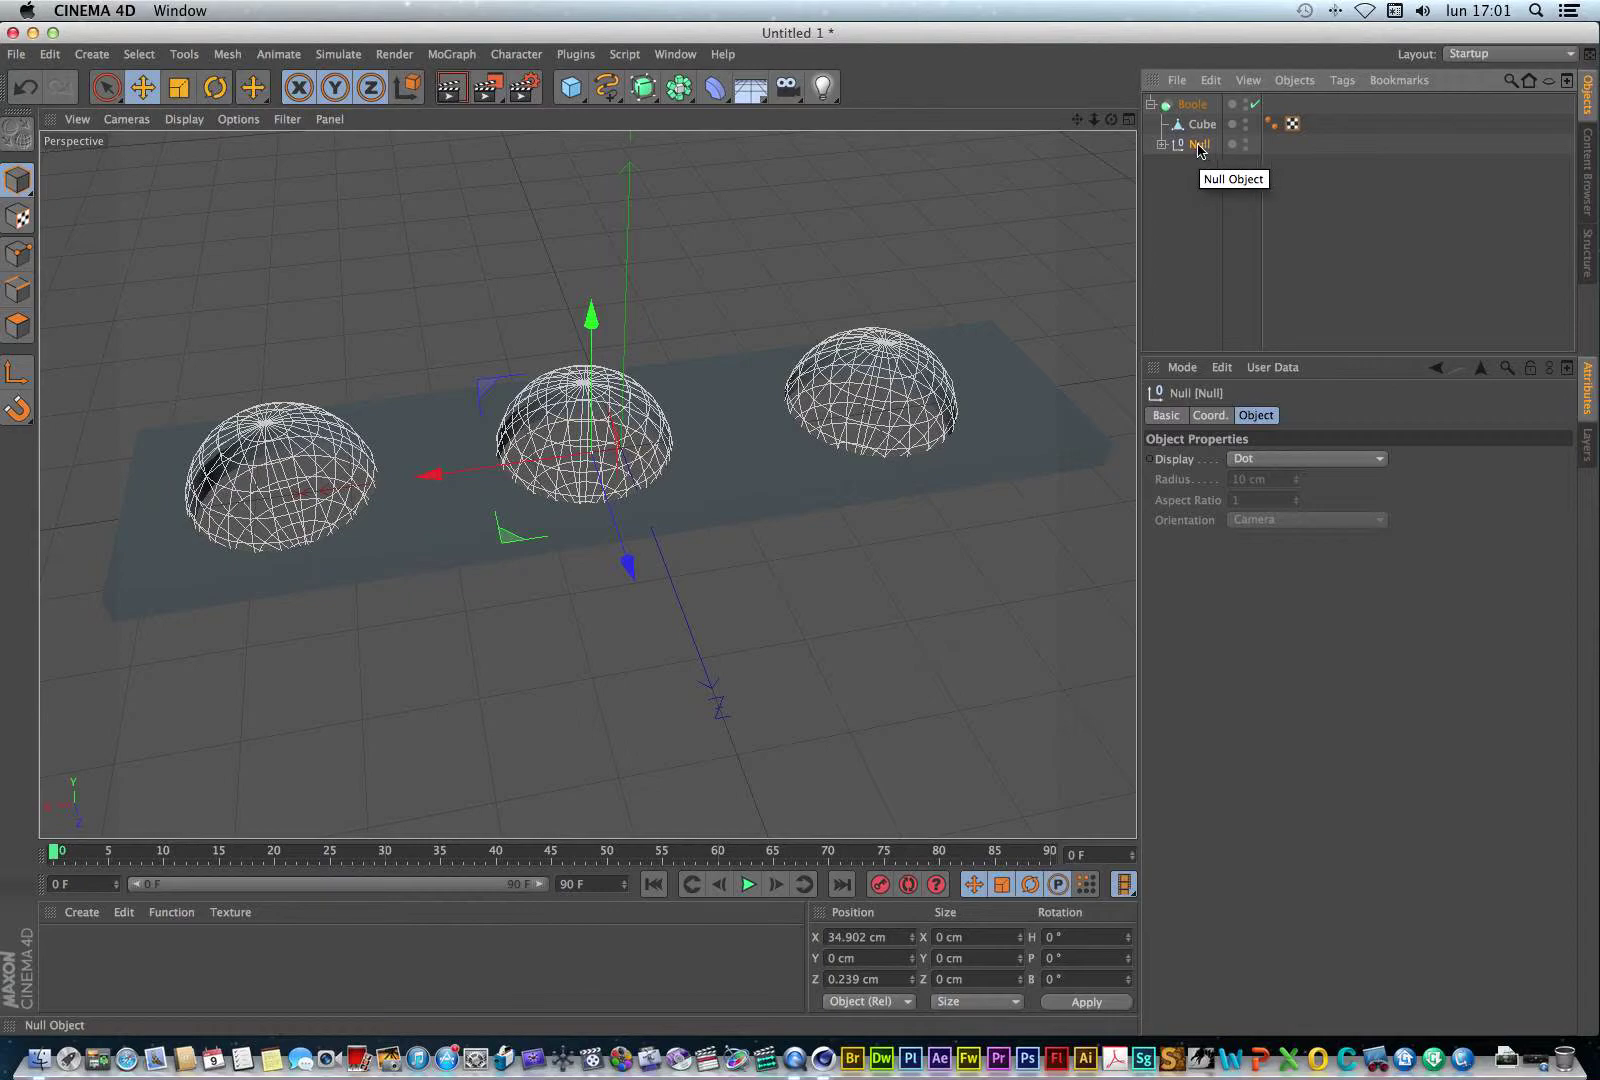
pyautogui.click(1200, 125)
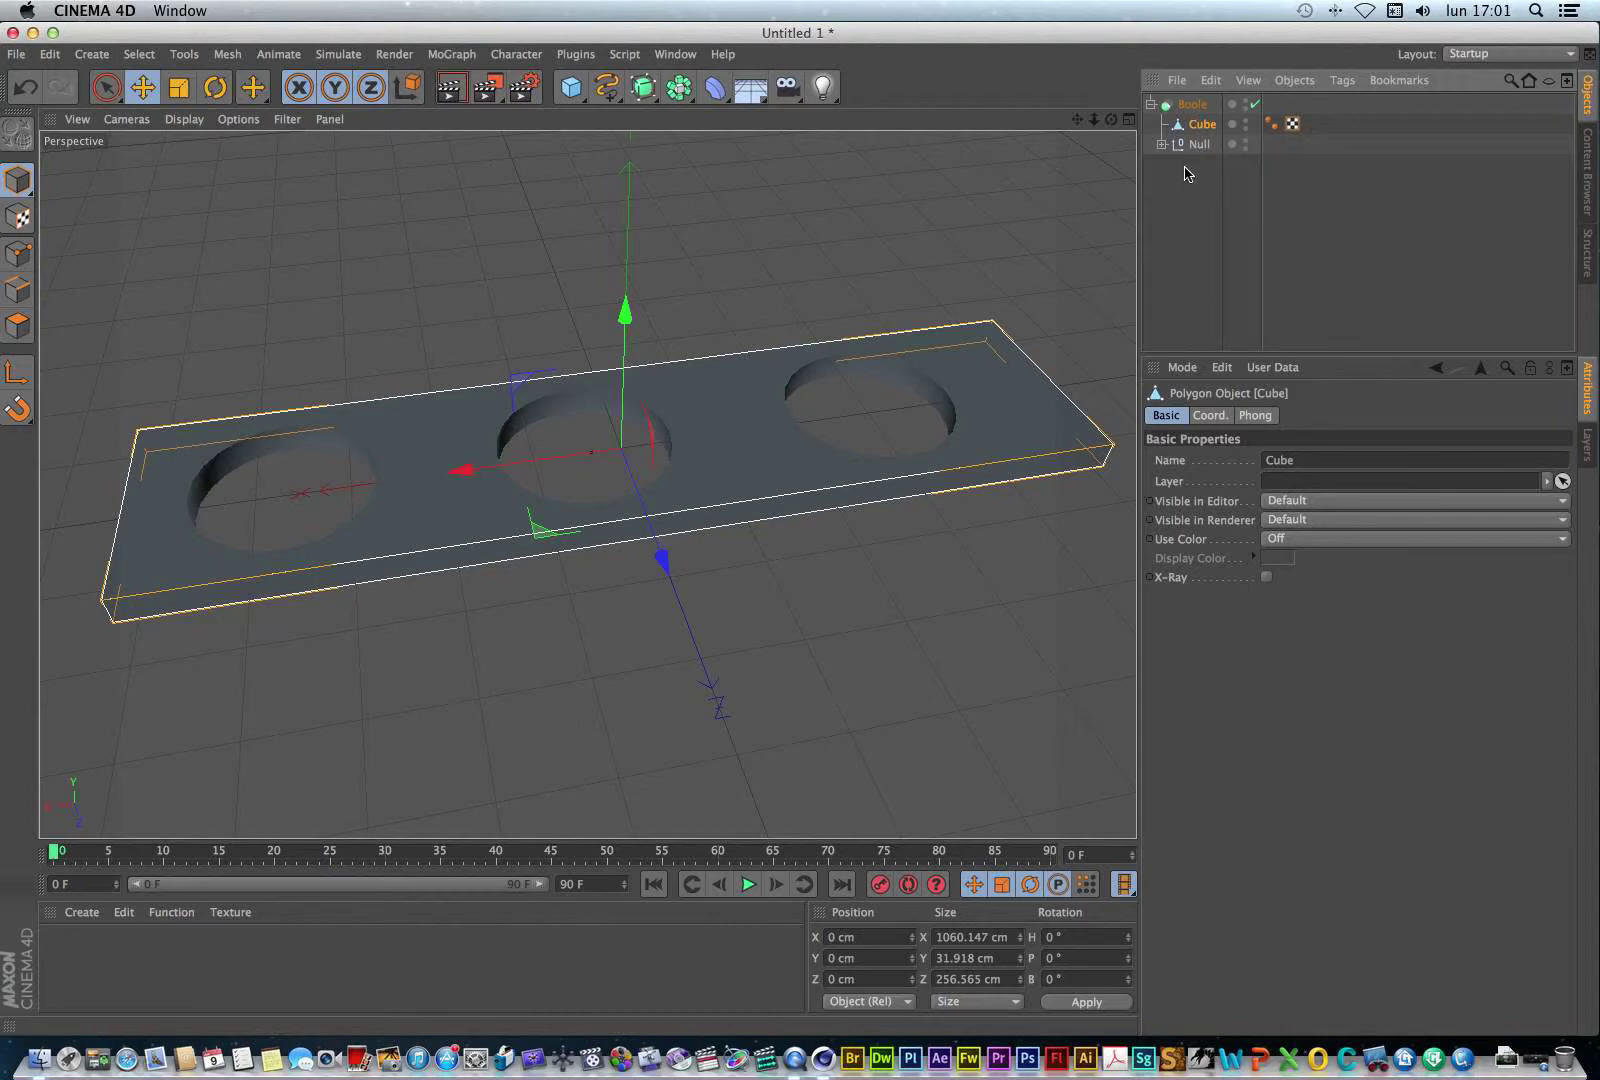
pyautogui.moveTo(1200, 205); pyautogui.dragTo(1170, 95)
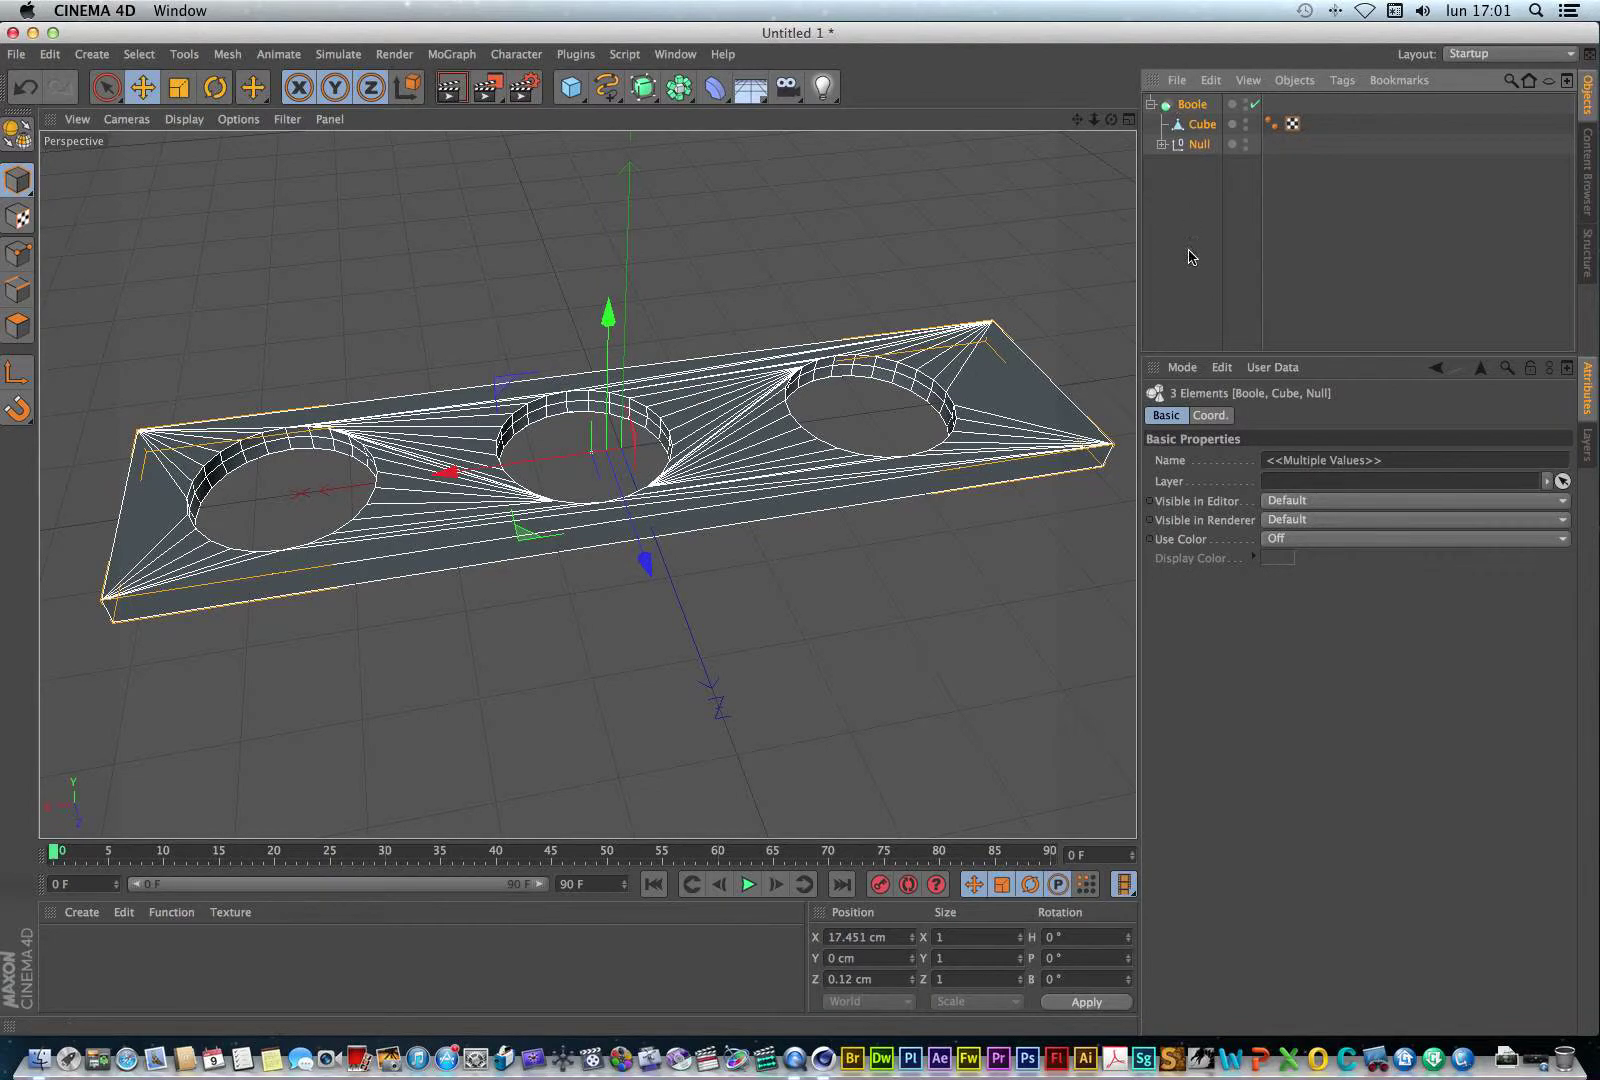
pyautogui.click(1192, 104)
pyautogui.click(1362, 498)
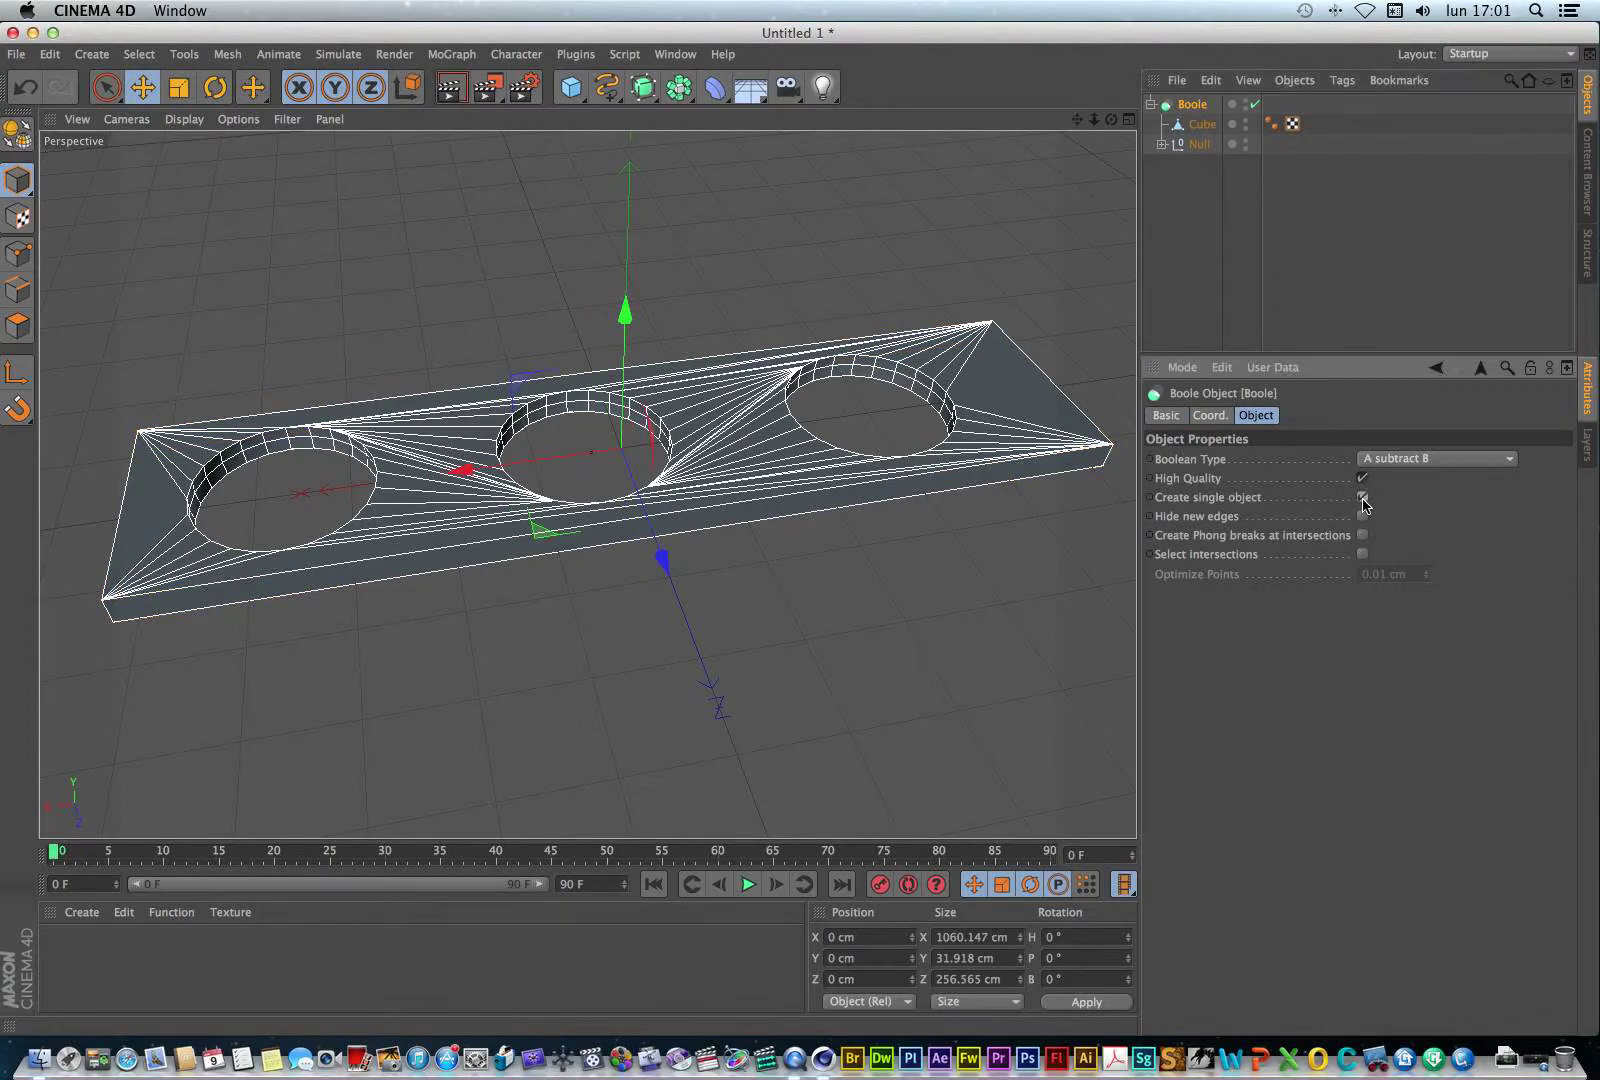
pyautogui.click(1362, 516)
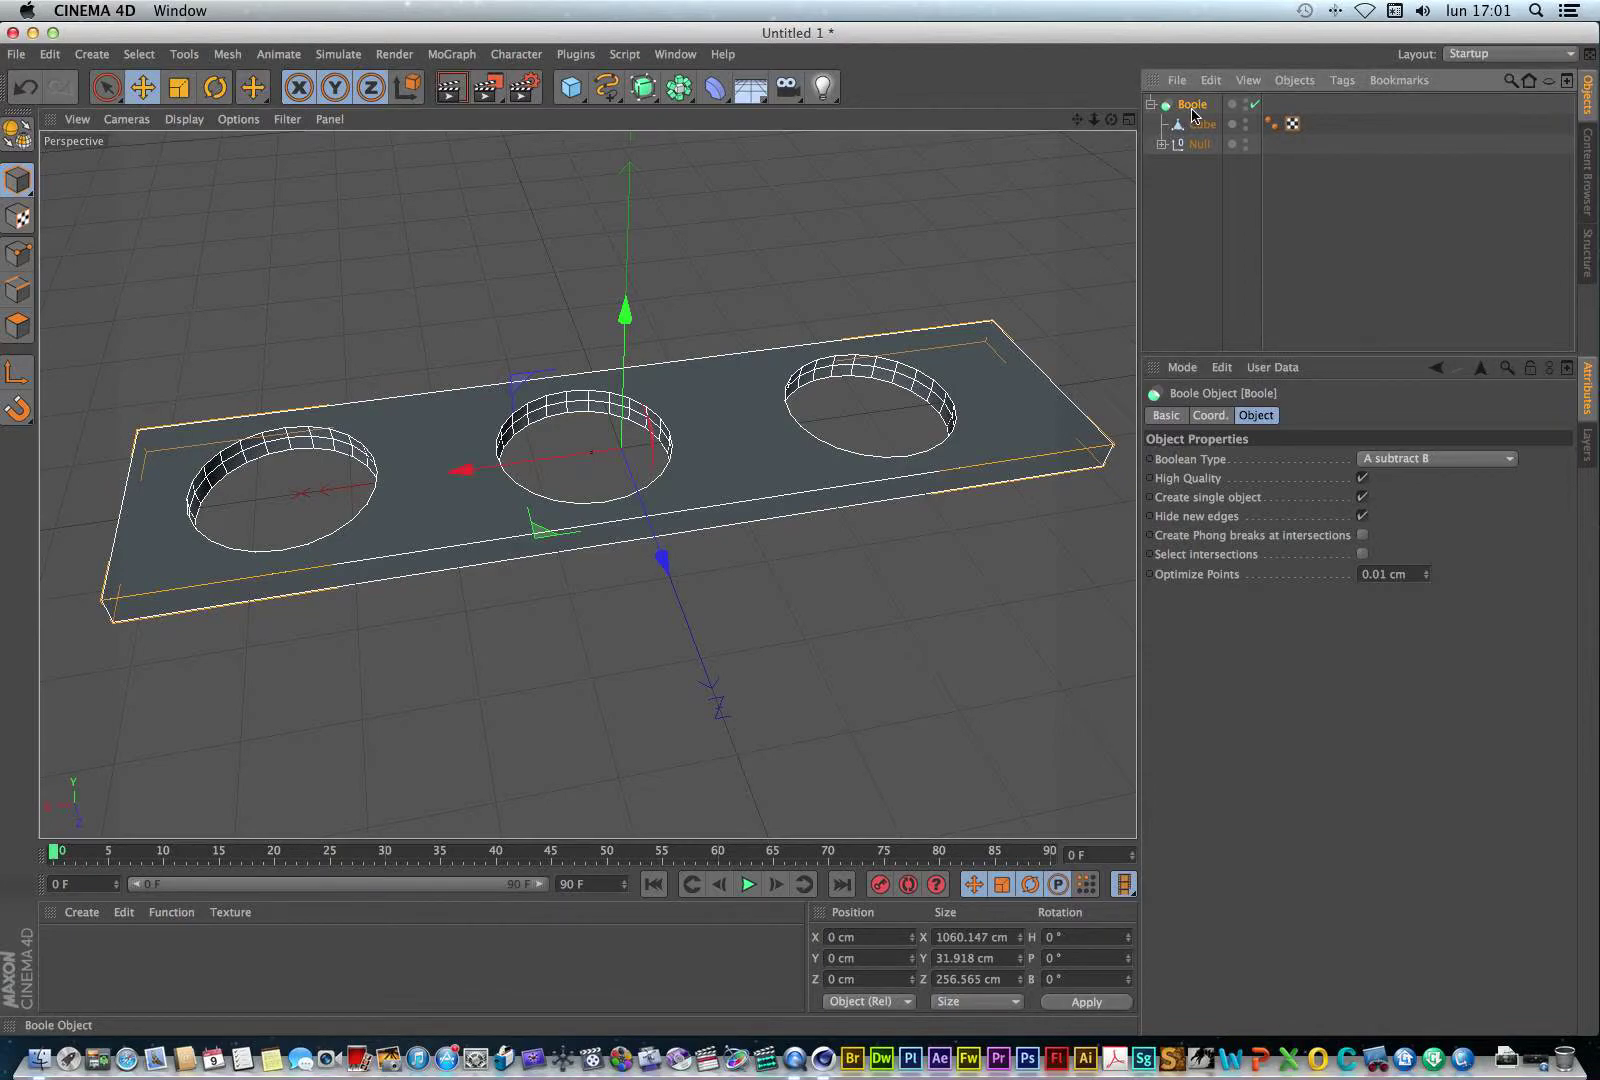
pyautogui.press('c')
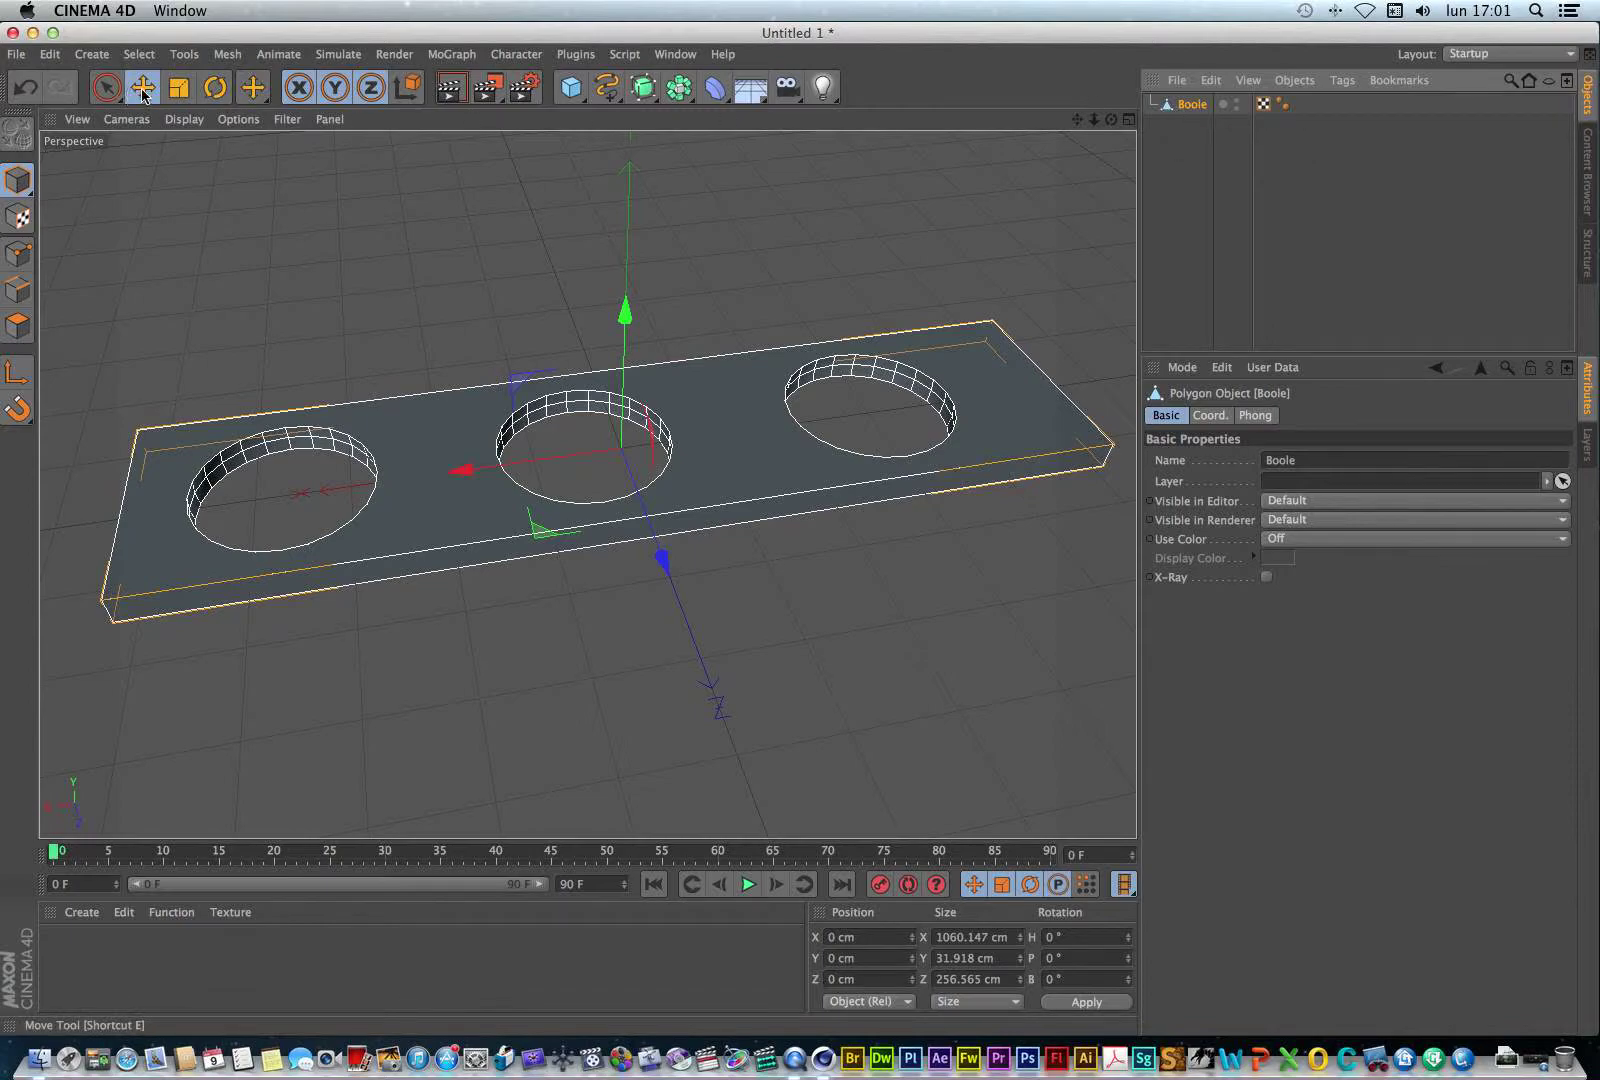
# Move the converted slab with three holes along X to about 32 cm.
pyautogui.click(143, 87)
pyautogui.moveTo(468, 490); pyautogui.dragTo(429, 446)
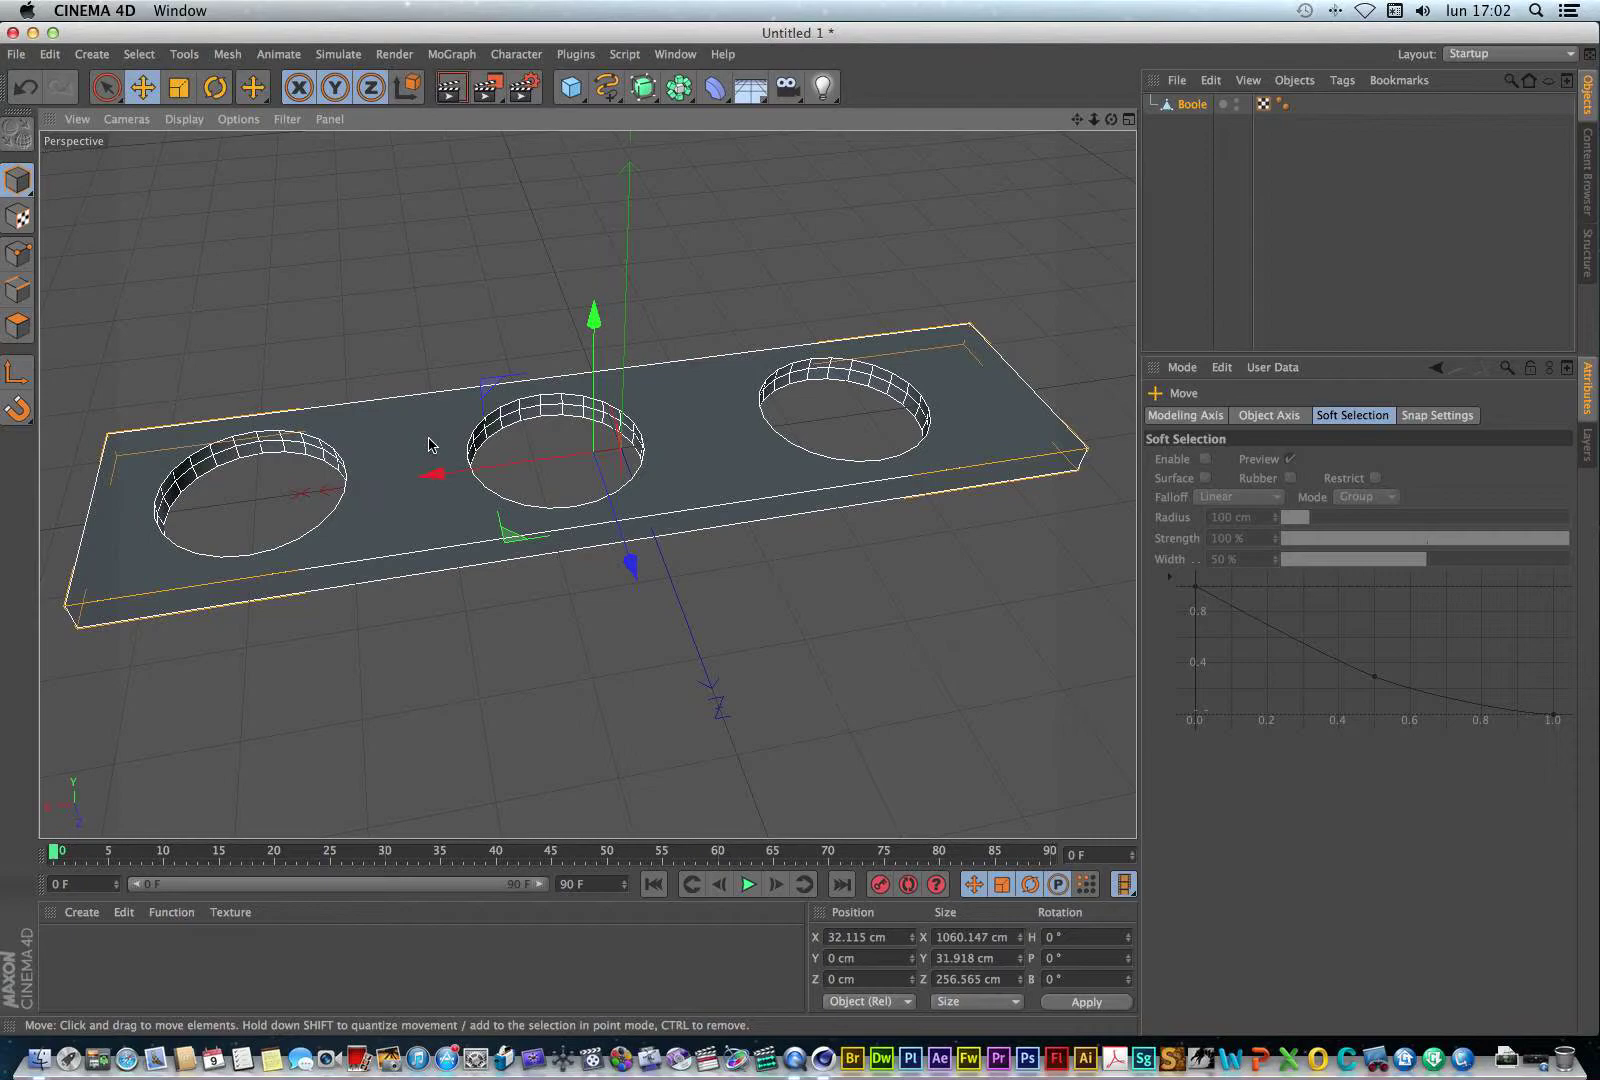
pyautogui.scroll(-5, 428, 444)
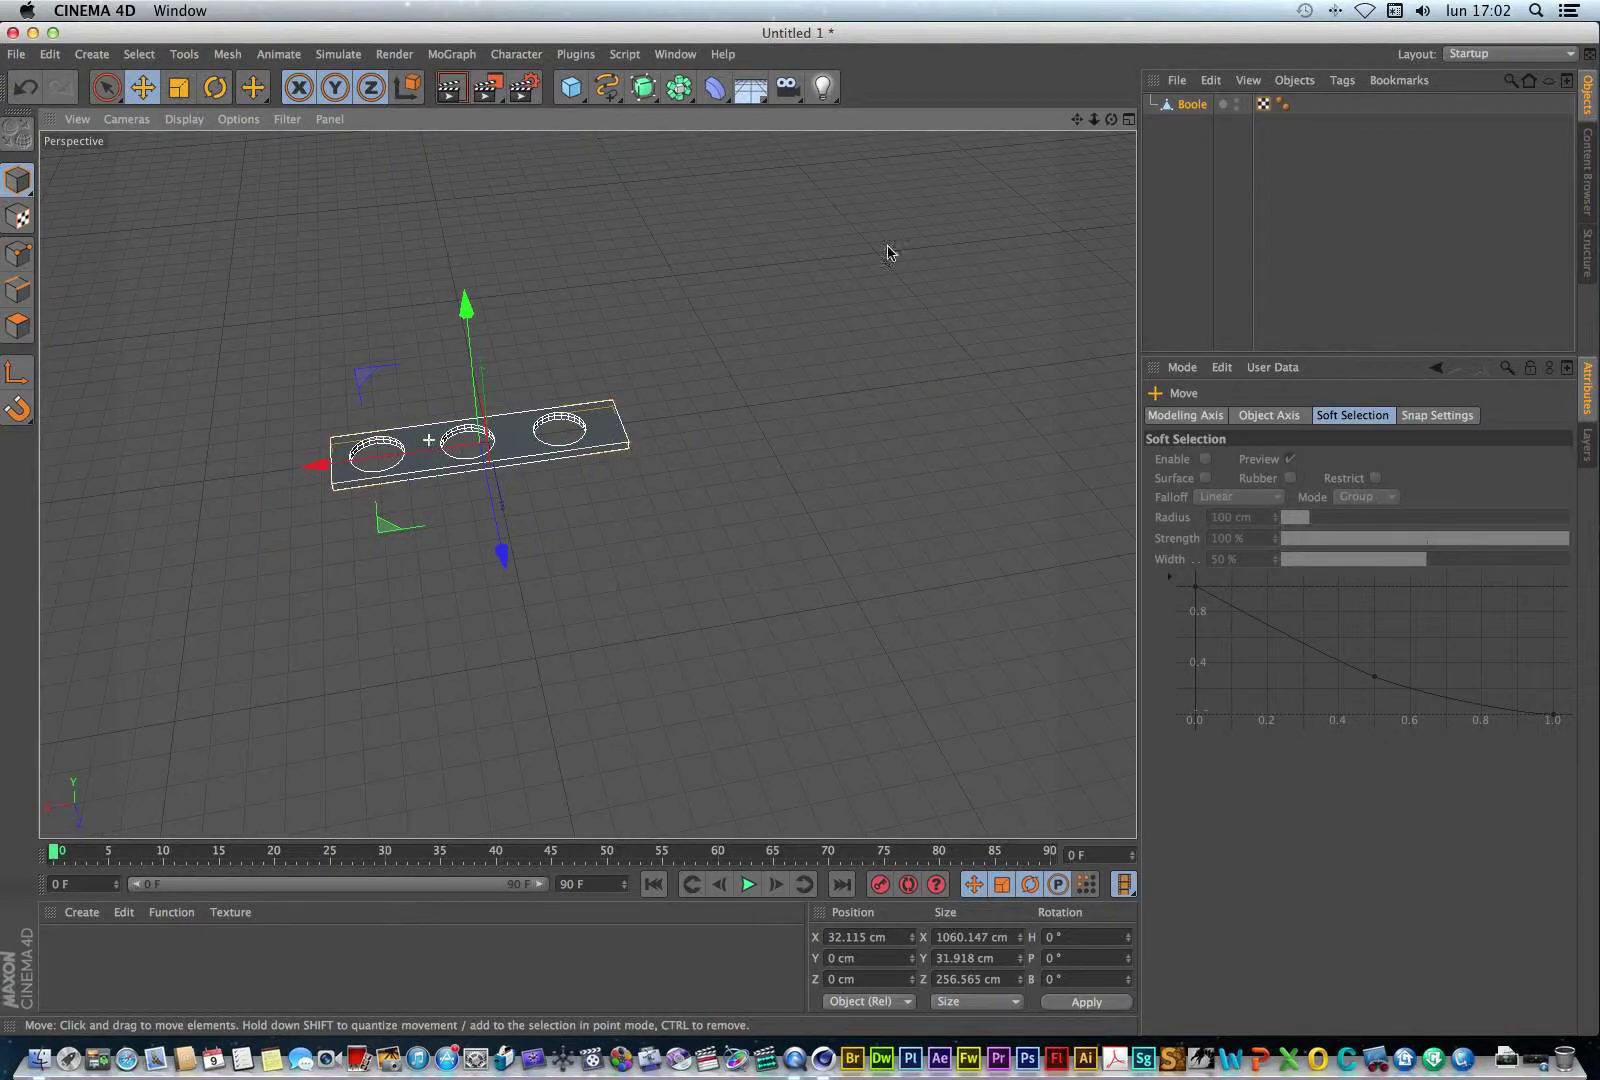
# Delete the converted Boole slab from the scene.
pyautogui.click(1188, 106)
pyautogui.press('Delete')
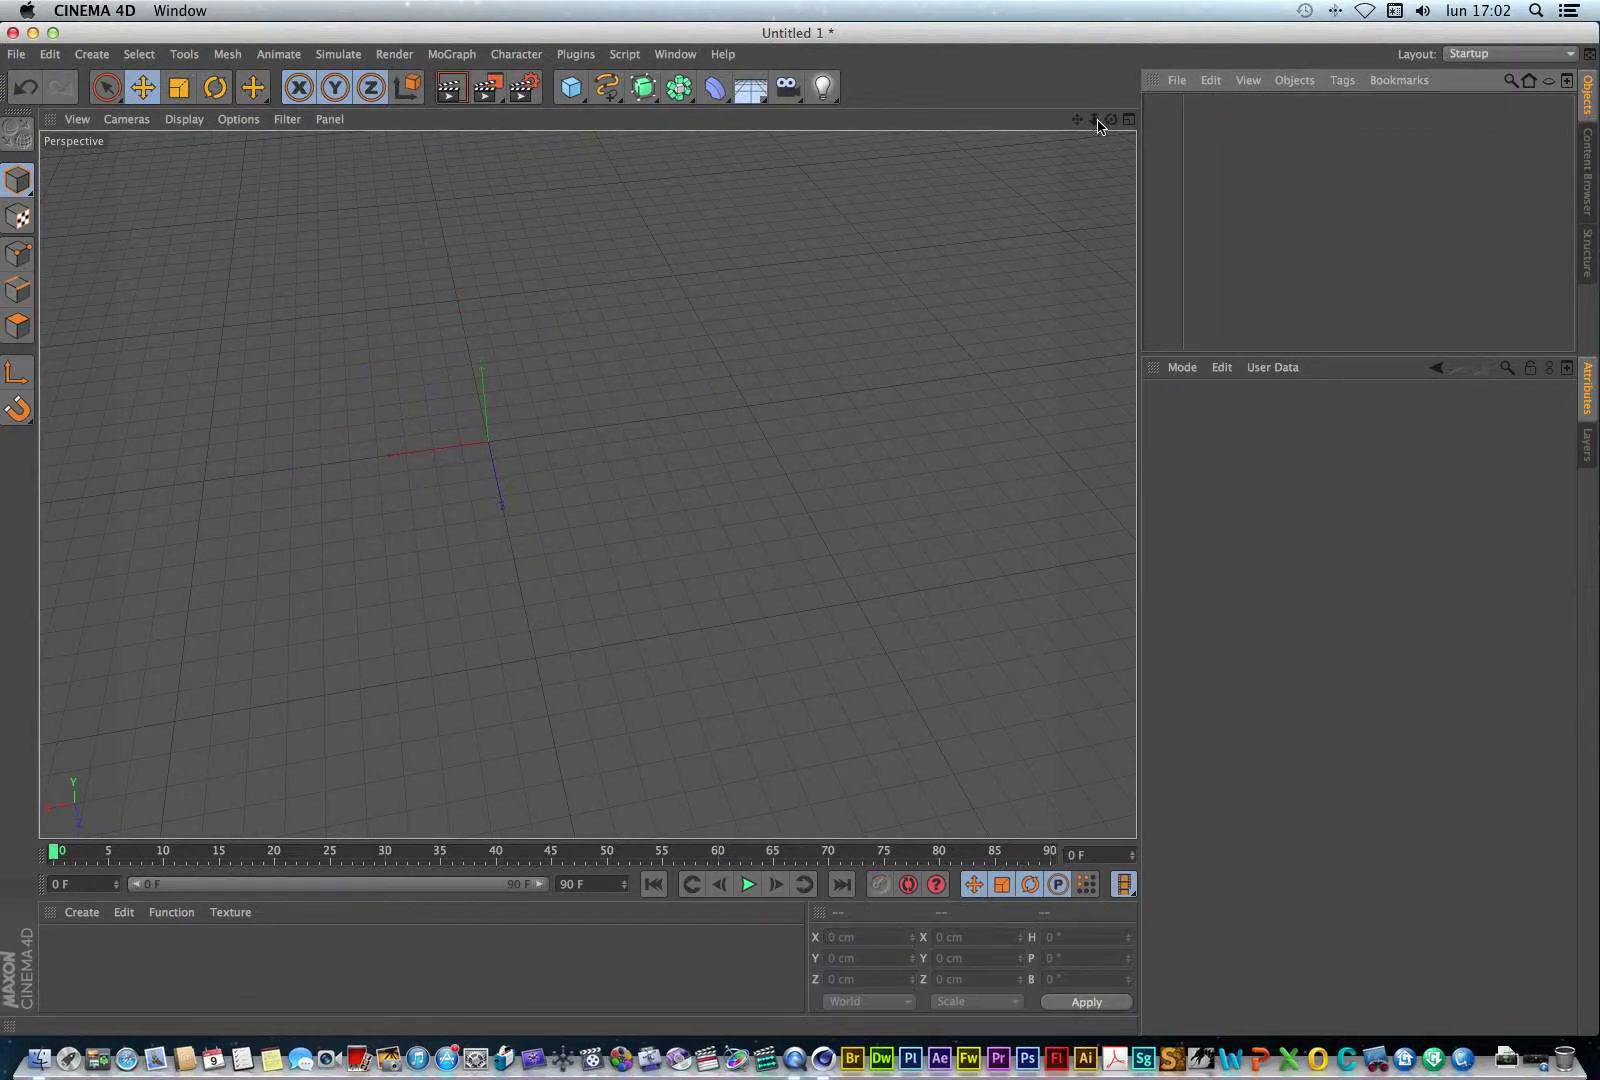
pyautogui.moveTo(1077, 119); pyautogui.dragTo(1126, 205)
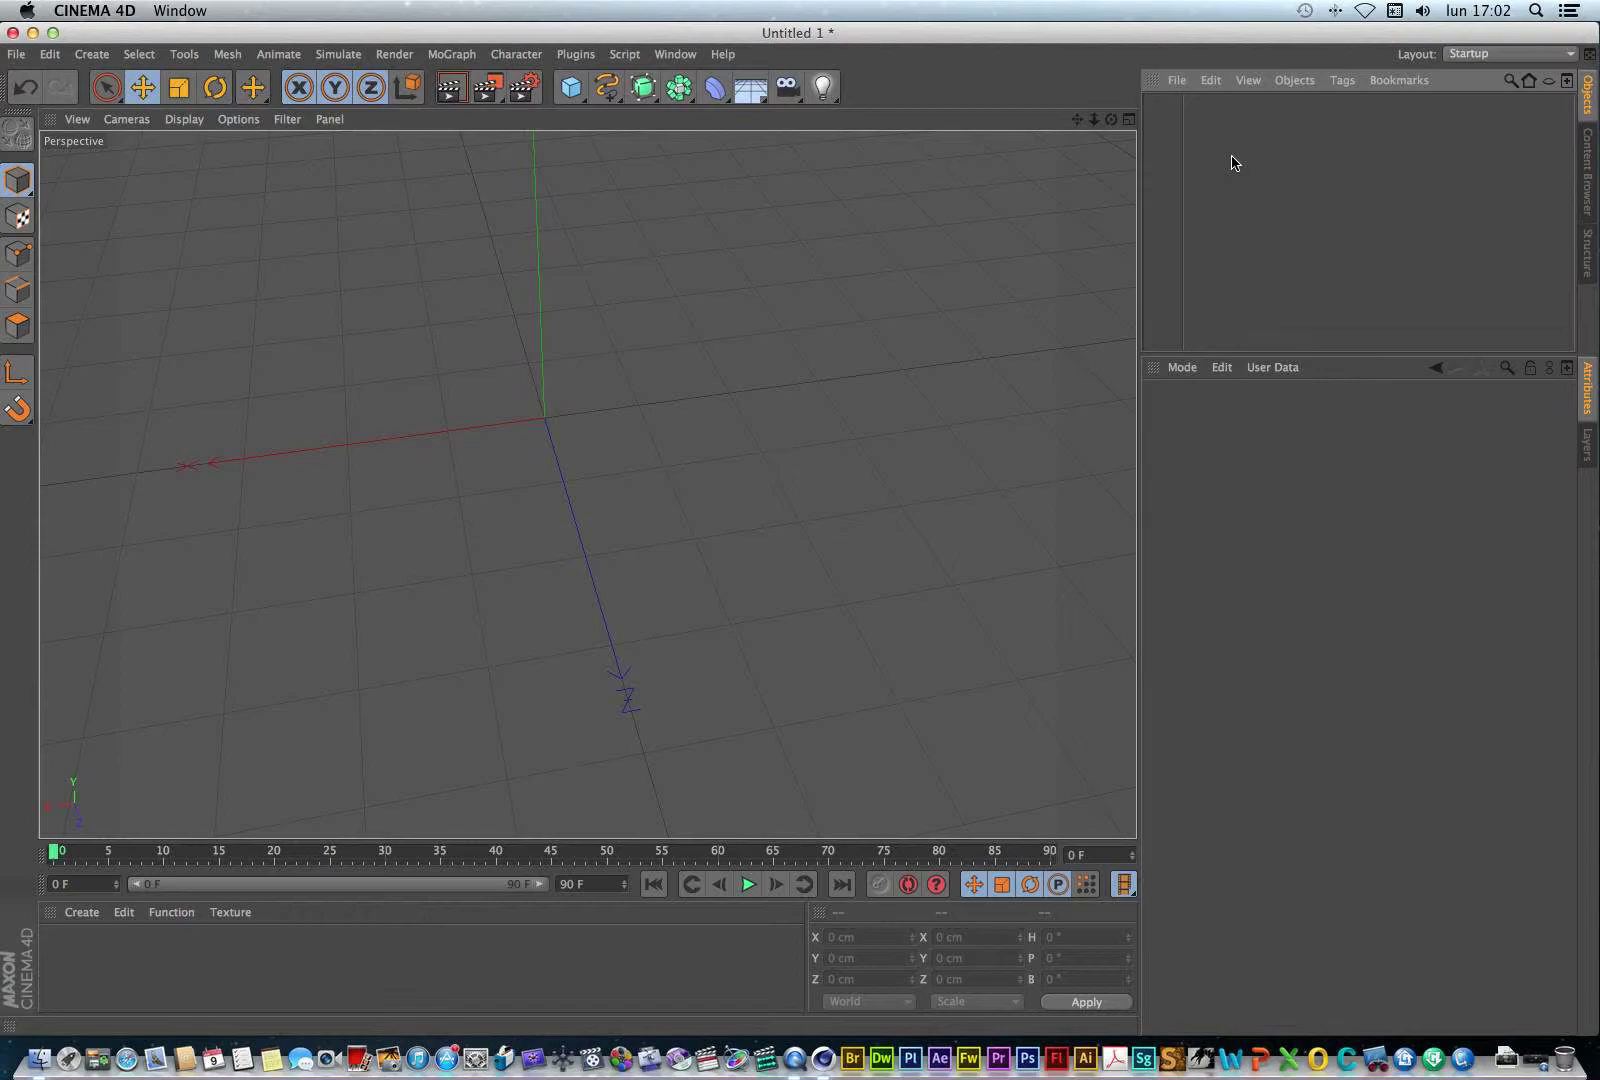